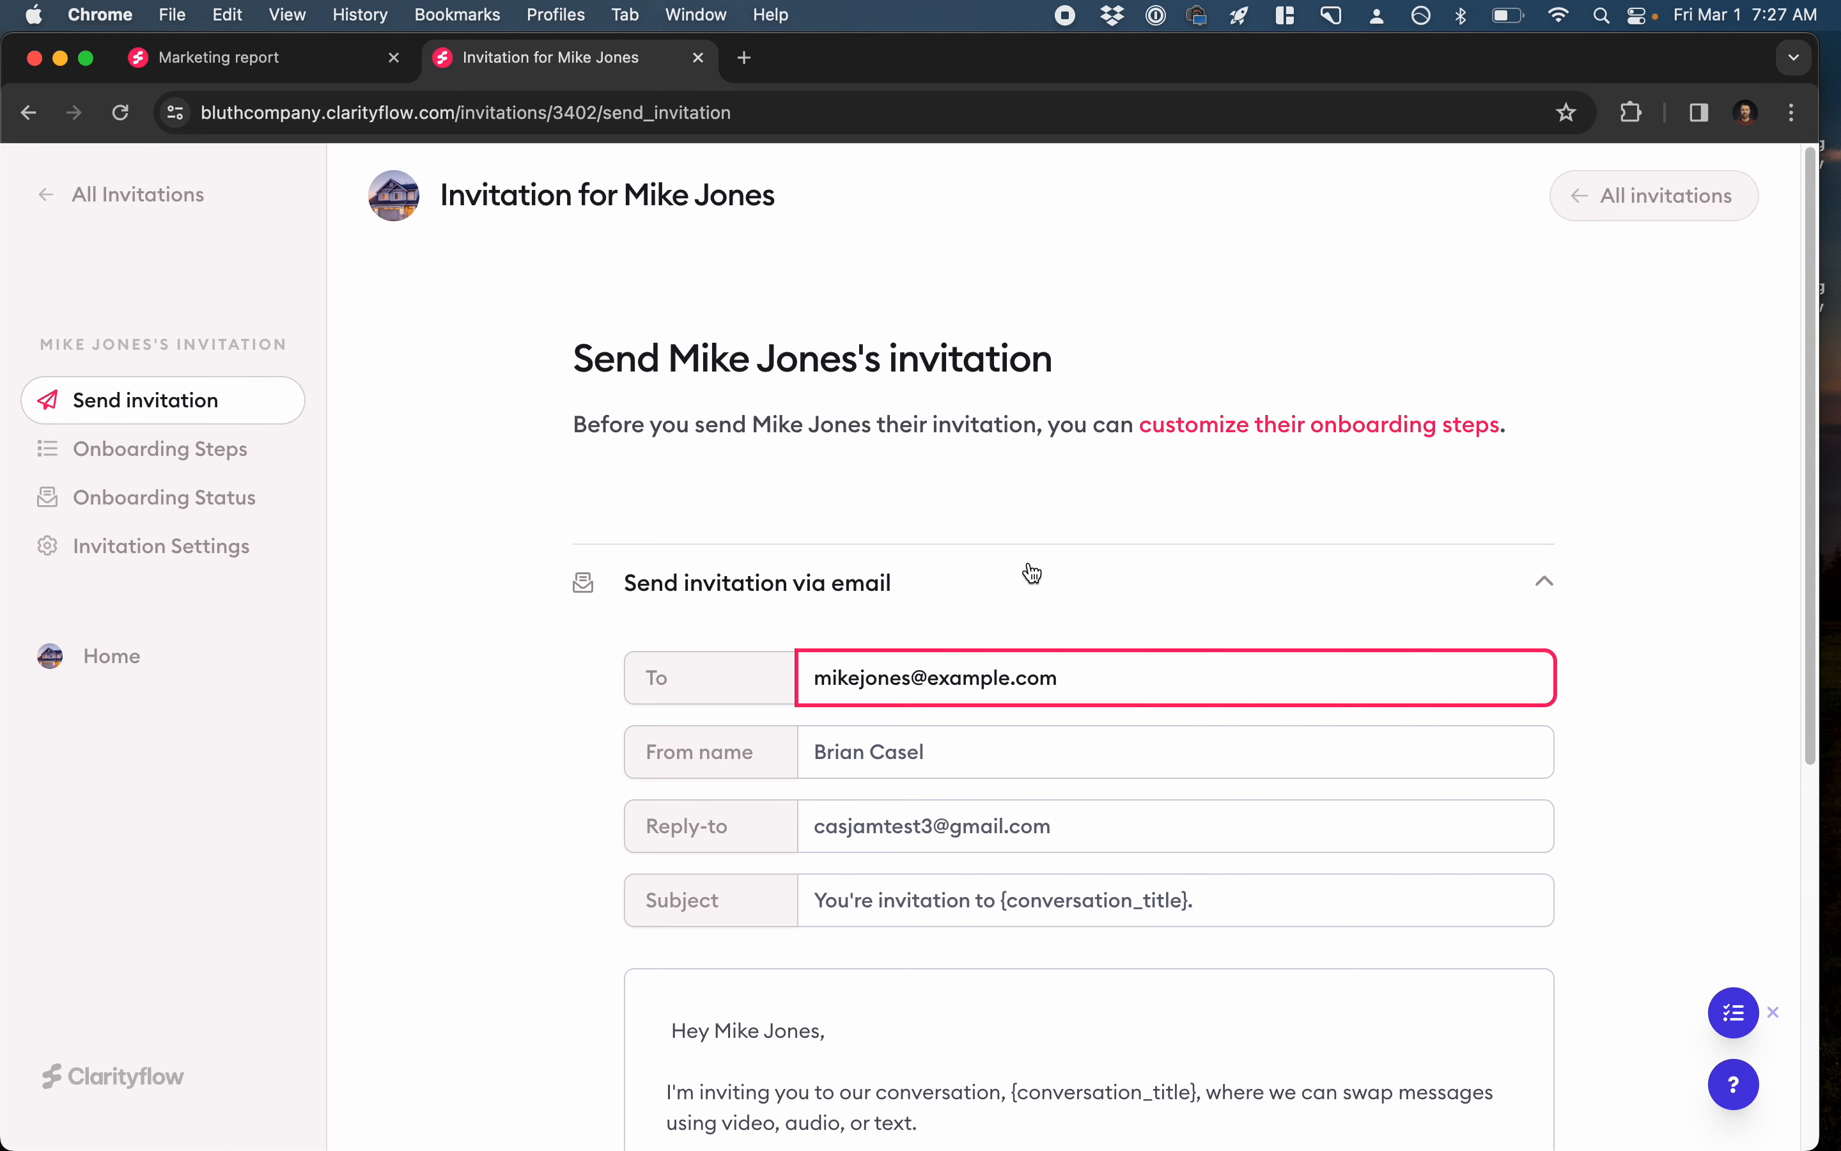
Review the drafted invitation email on the invitee's send invitation page.
scroll(1031, 572, "down", 1)
scroll(1031, 572, "down", 5)
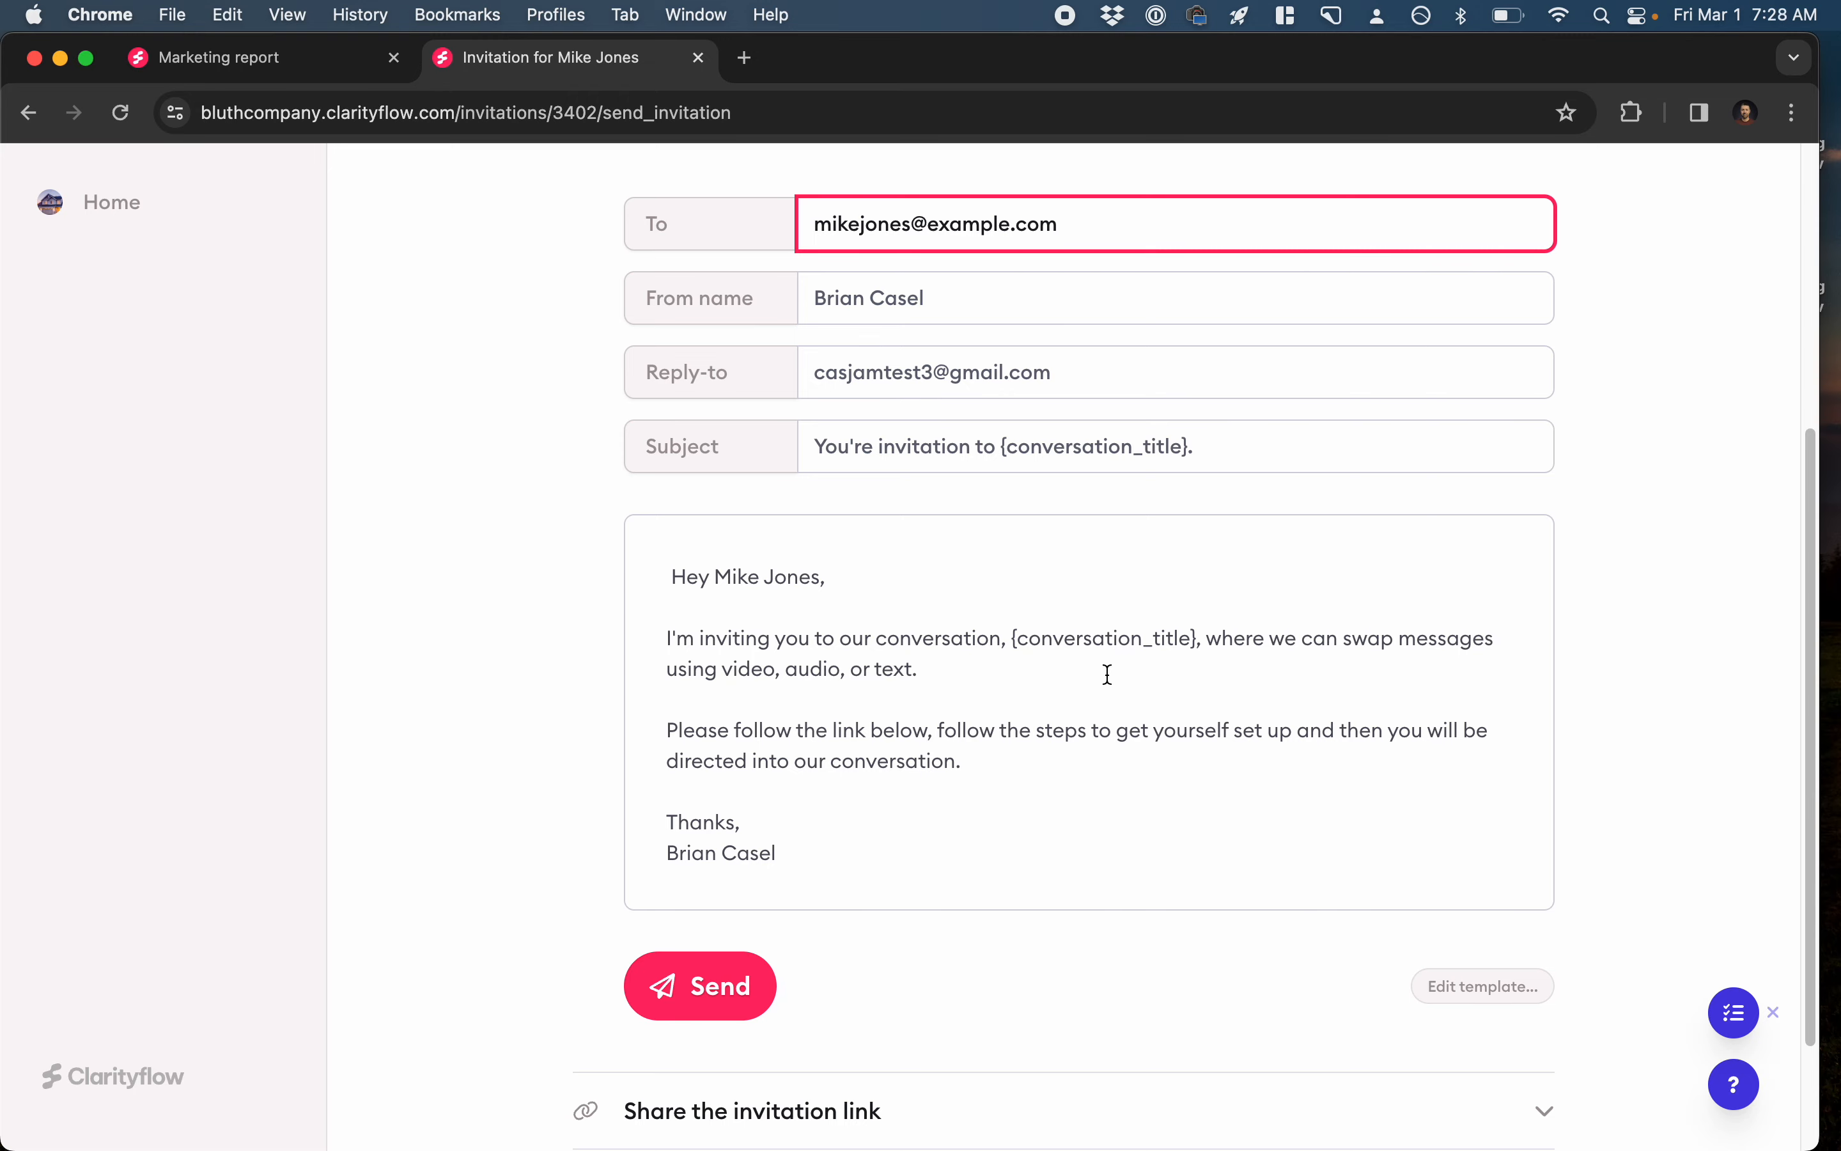
scroll(1105, 674, "down", 2)
scroll(1105, 674, "up", 8)
Open the invitee's onboarding steps and look through the whole flow, from the invitation link to the conversation.
left_click(1241, 427)
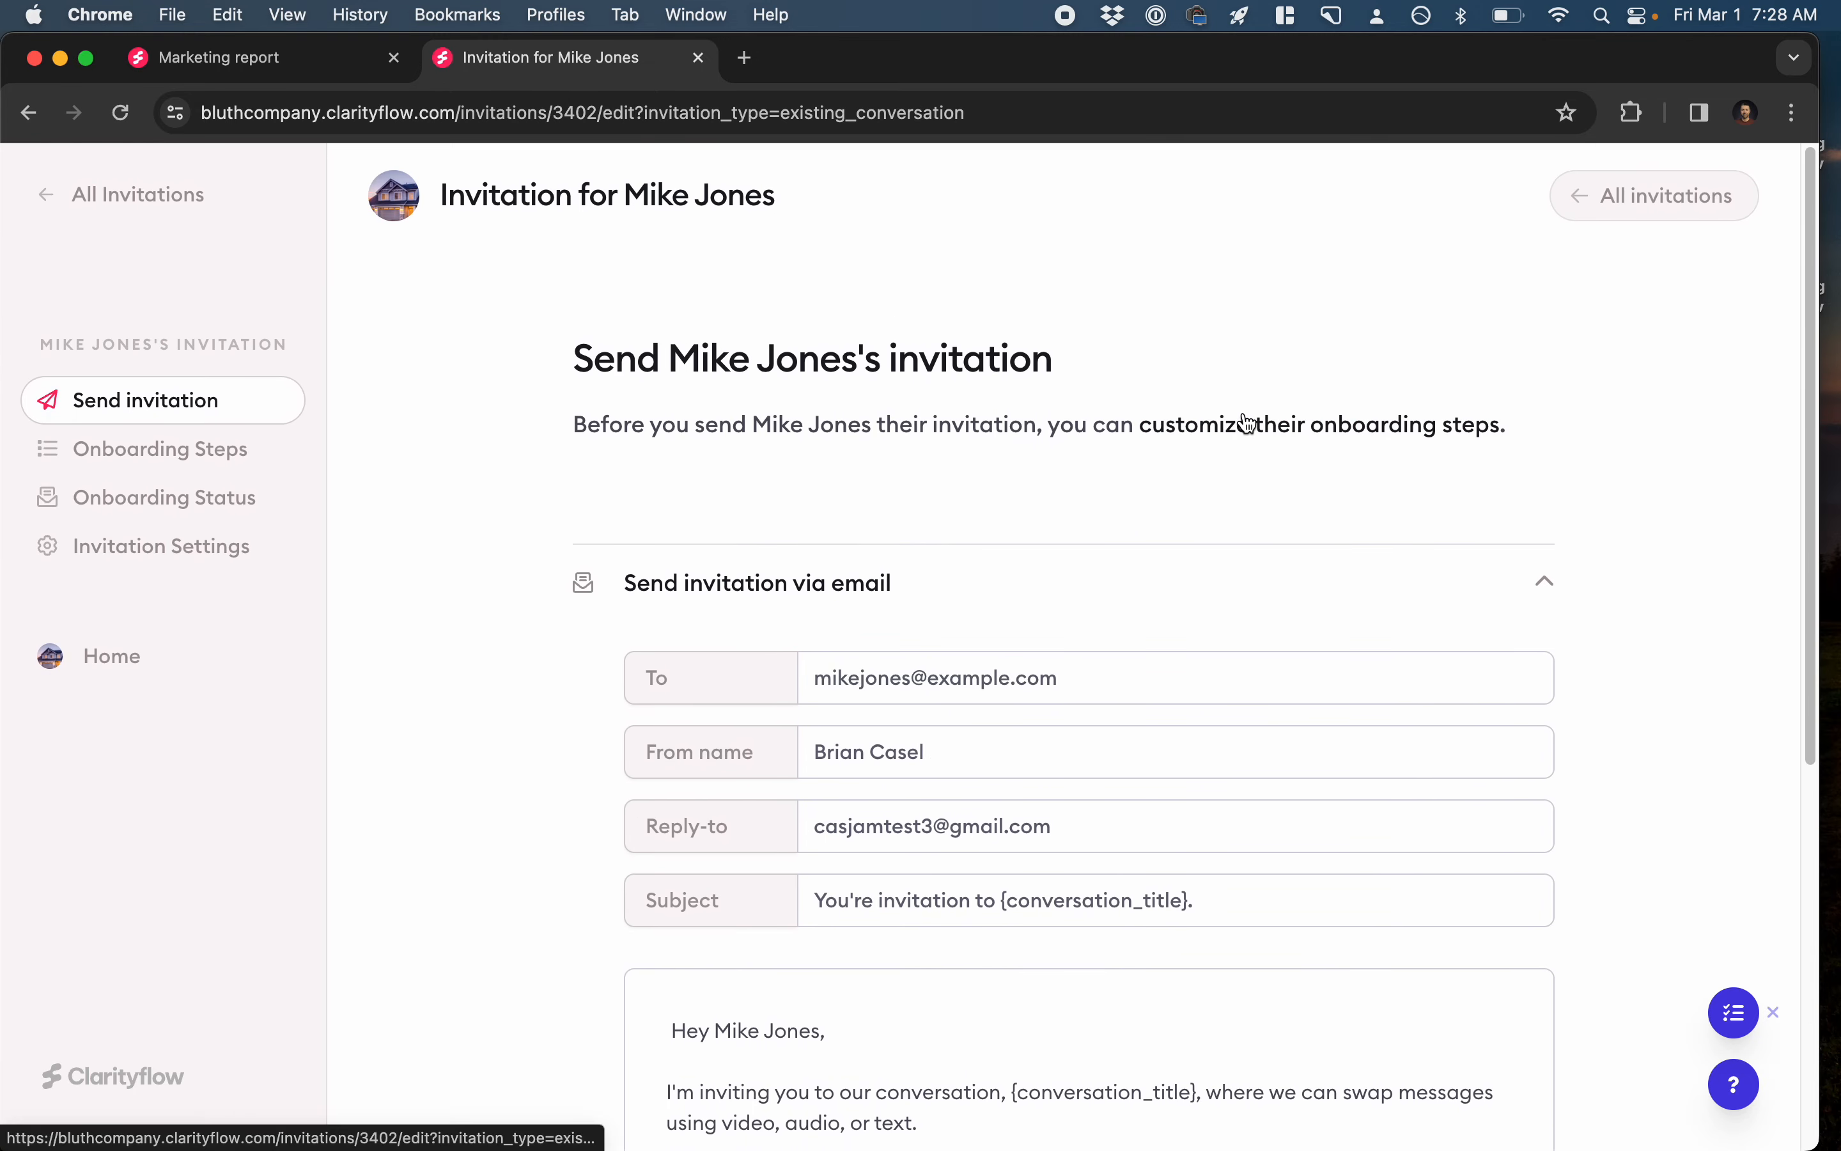
scroll(1350, 578, "down", 1)
scroll(1353, 582, "down", 2)
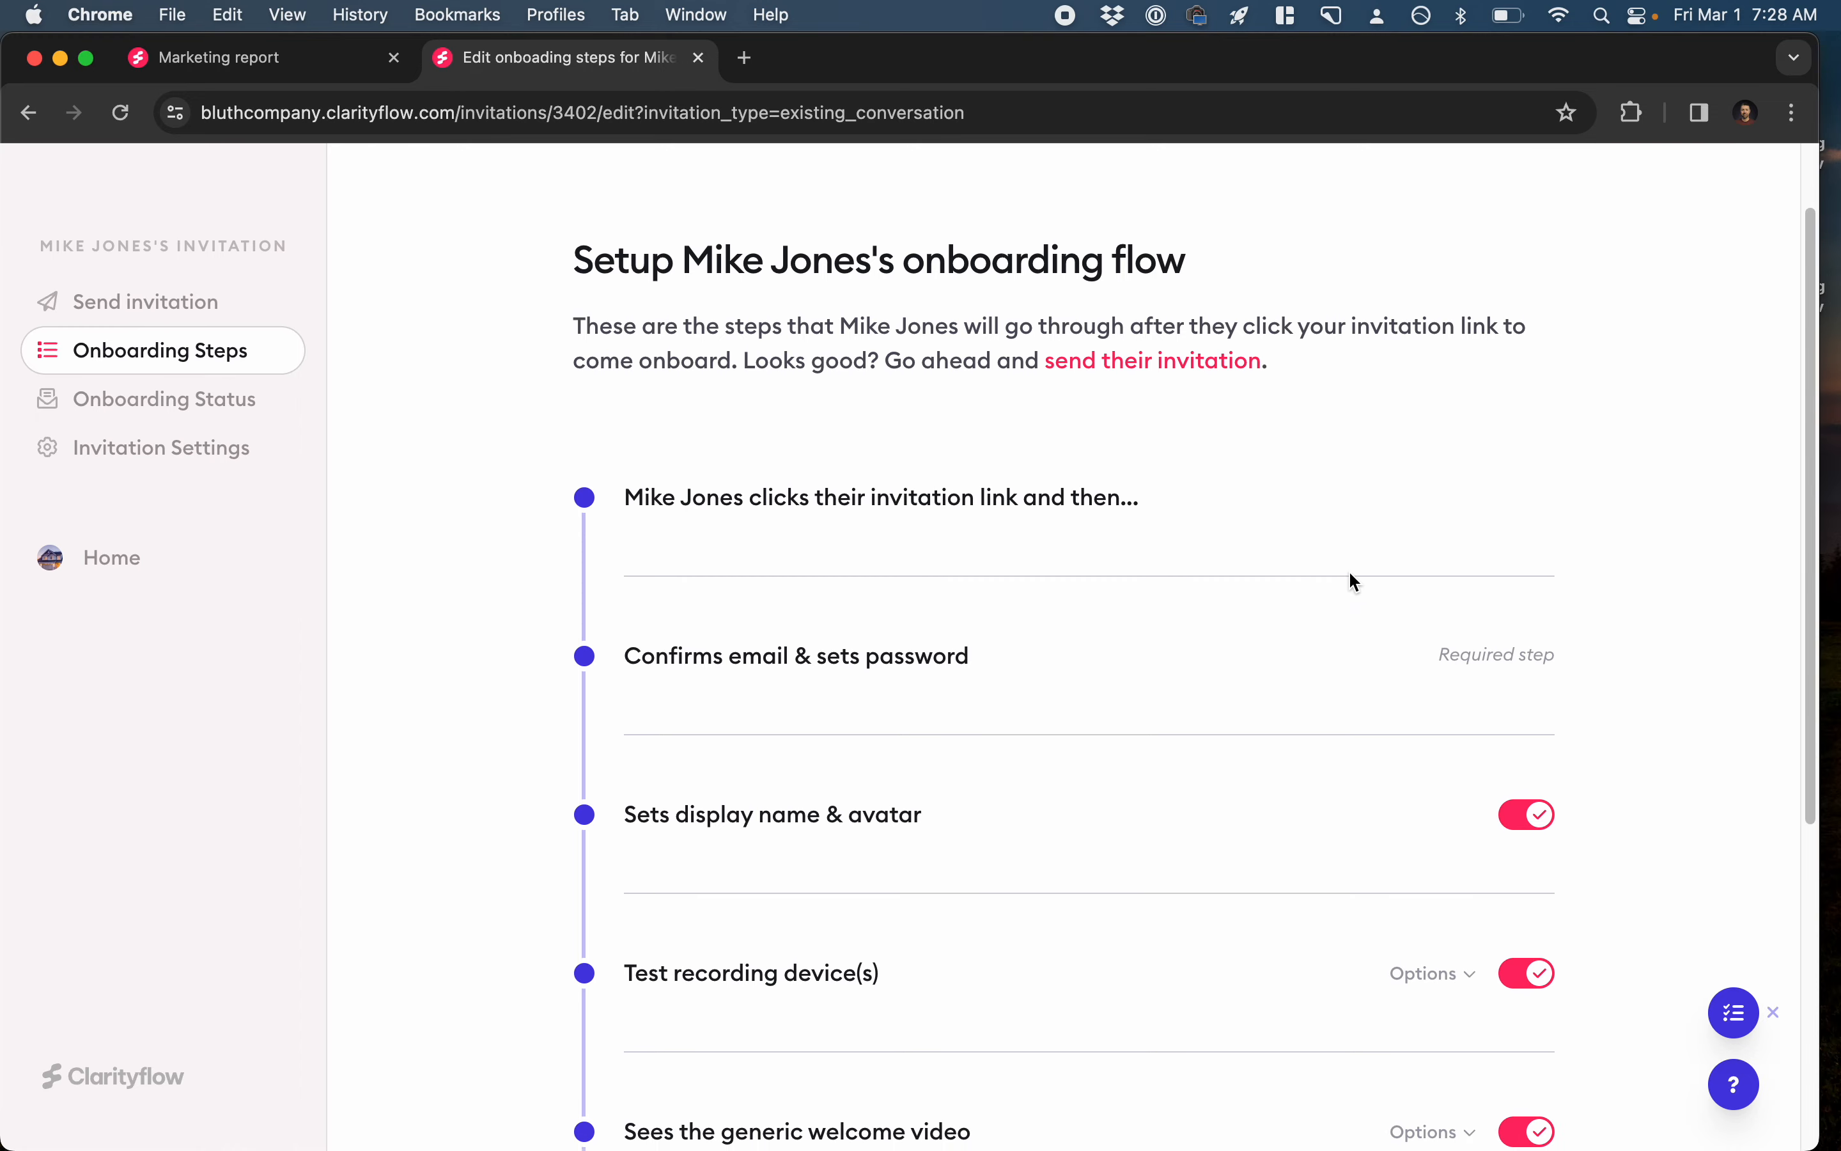
scroll(1348, 575, "down", 4)
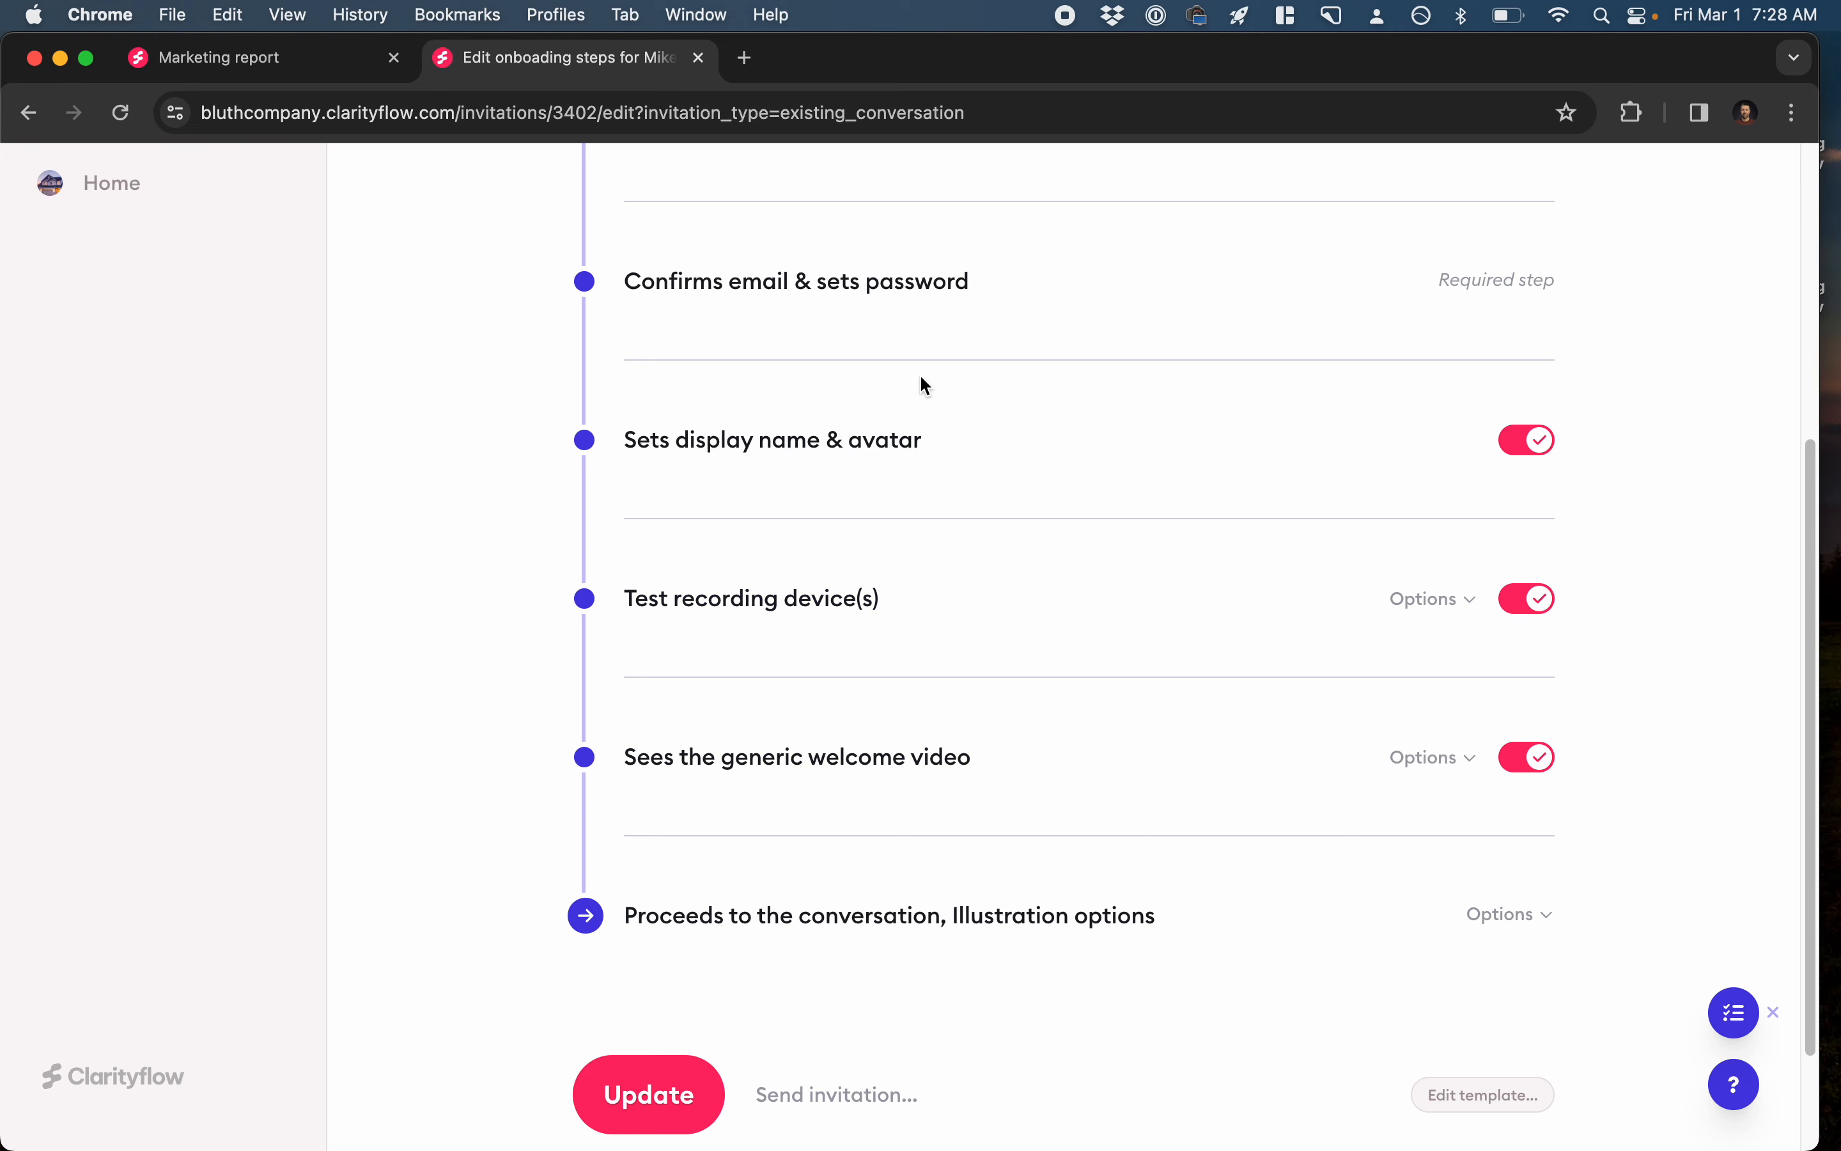
scroll(920, 375, "up", 2)
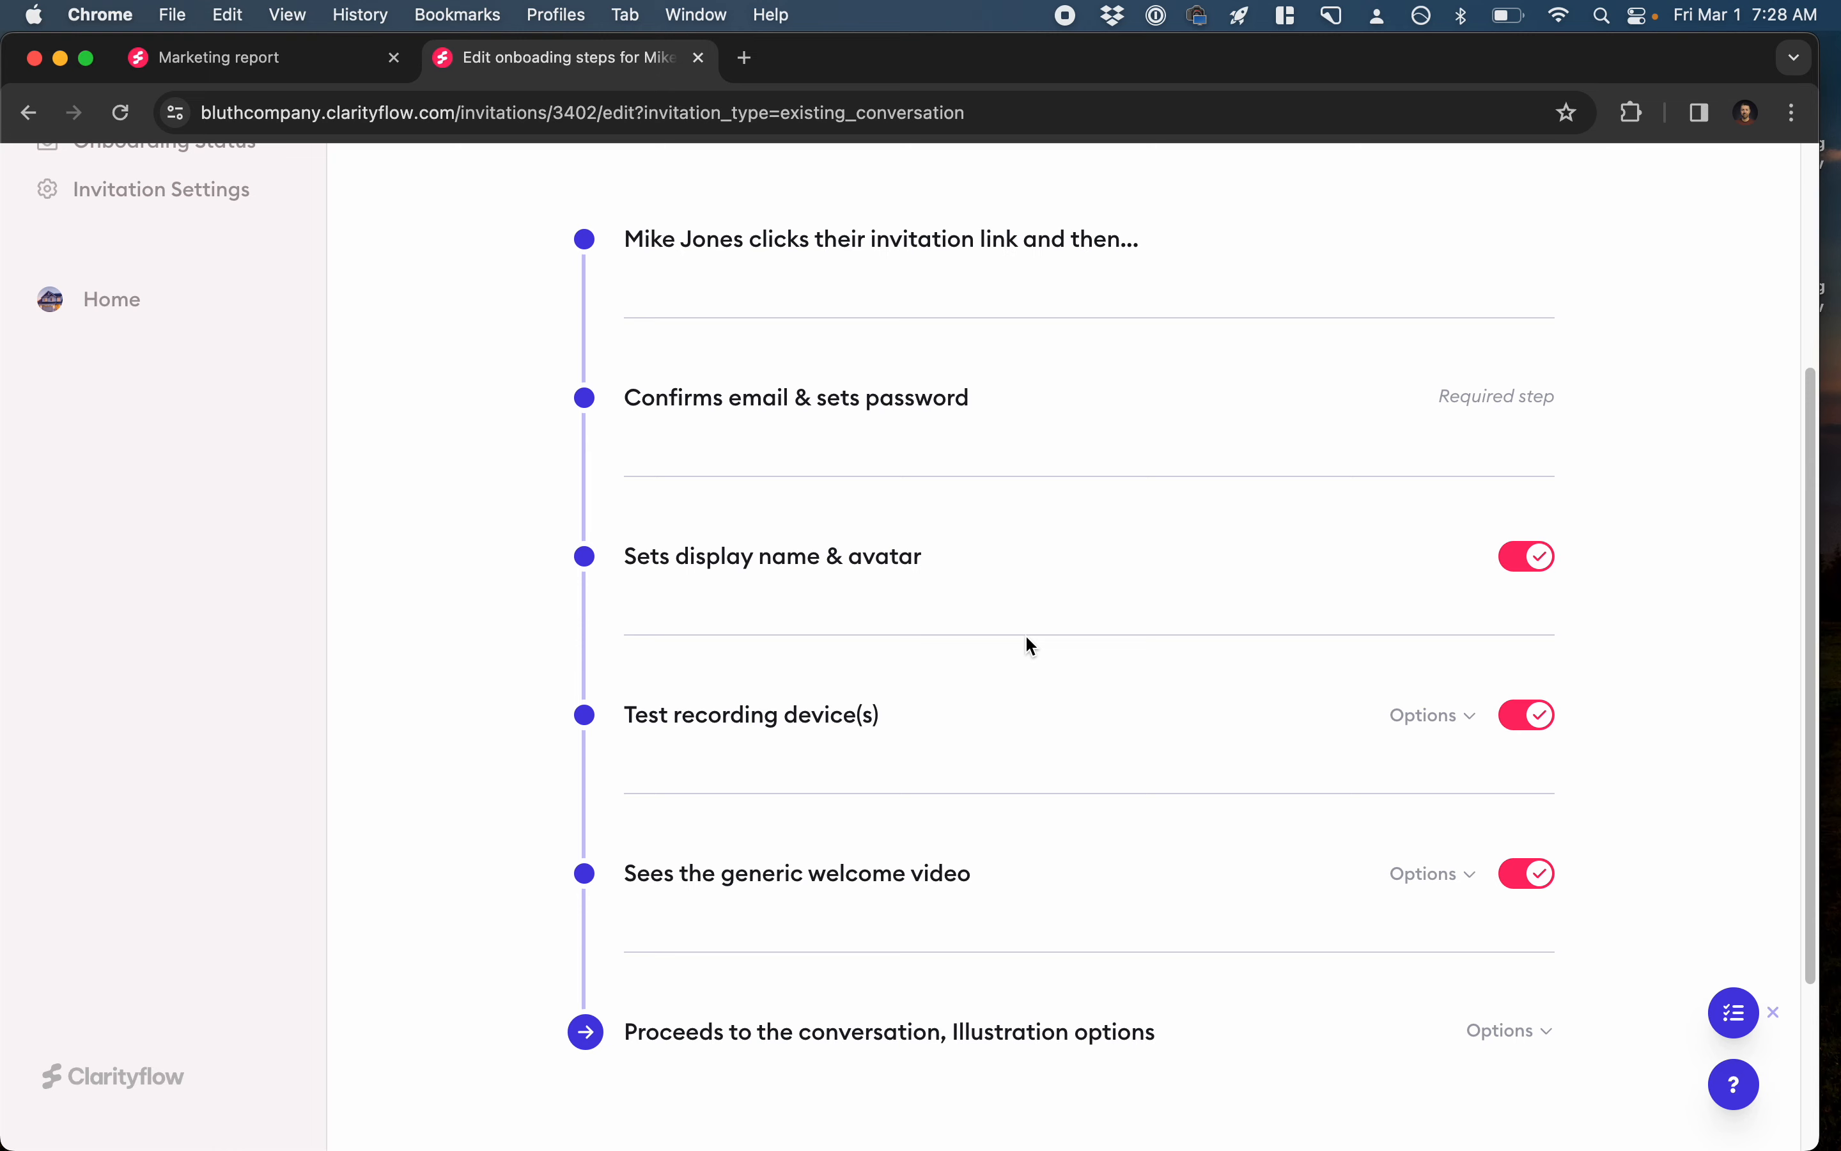
scroll(1044, 606, "up", 3)
scroll(1044, 607, "up", 3)
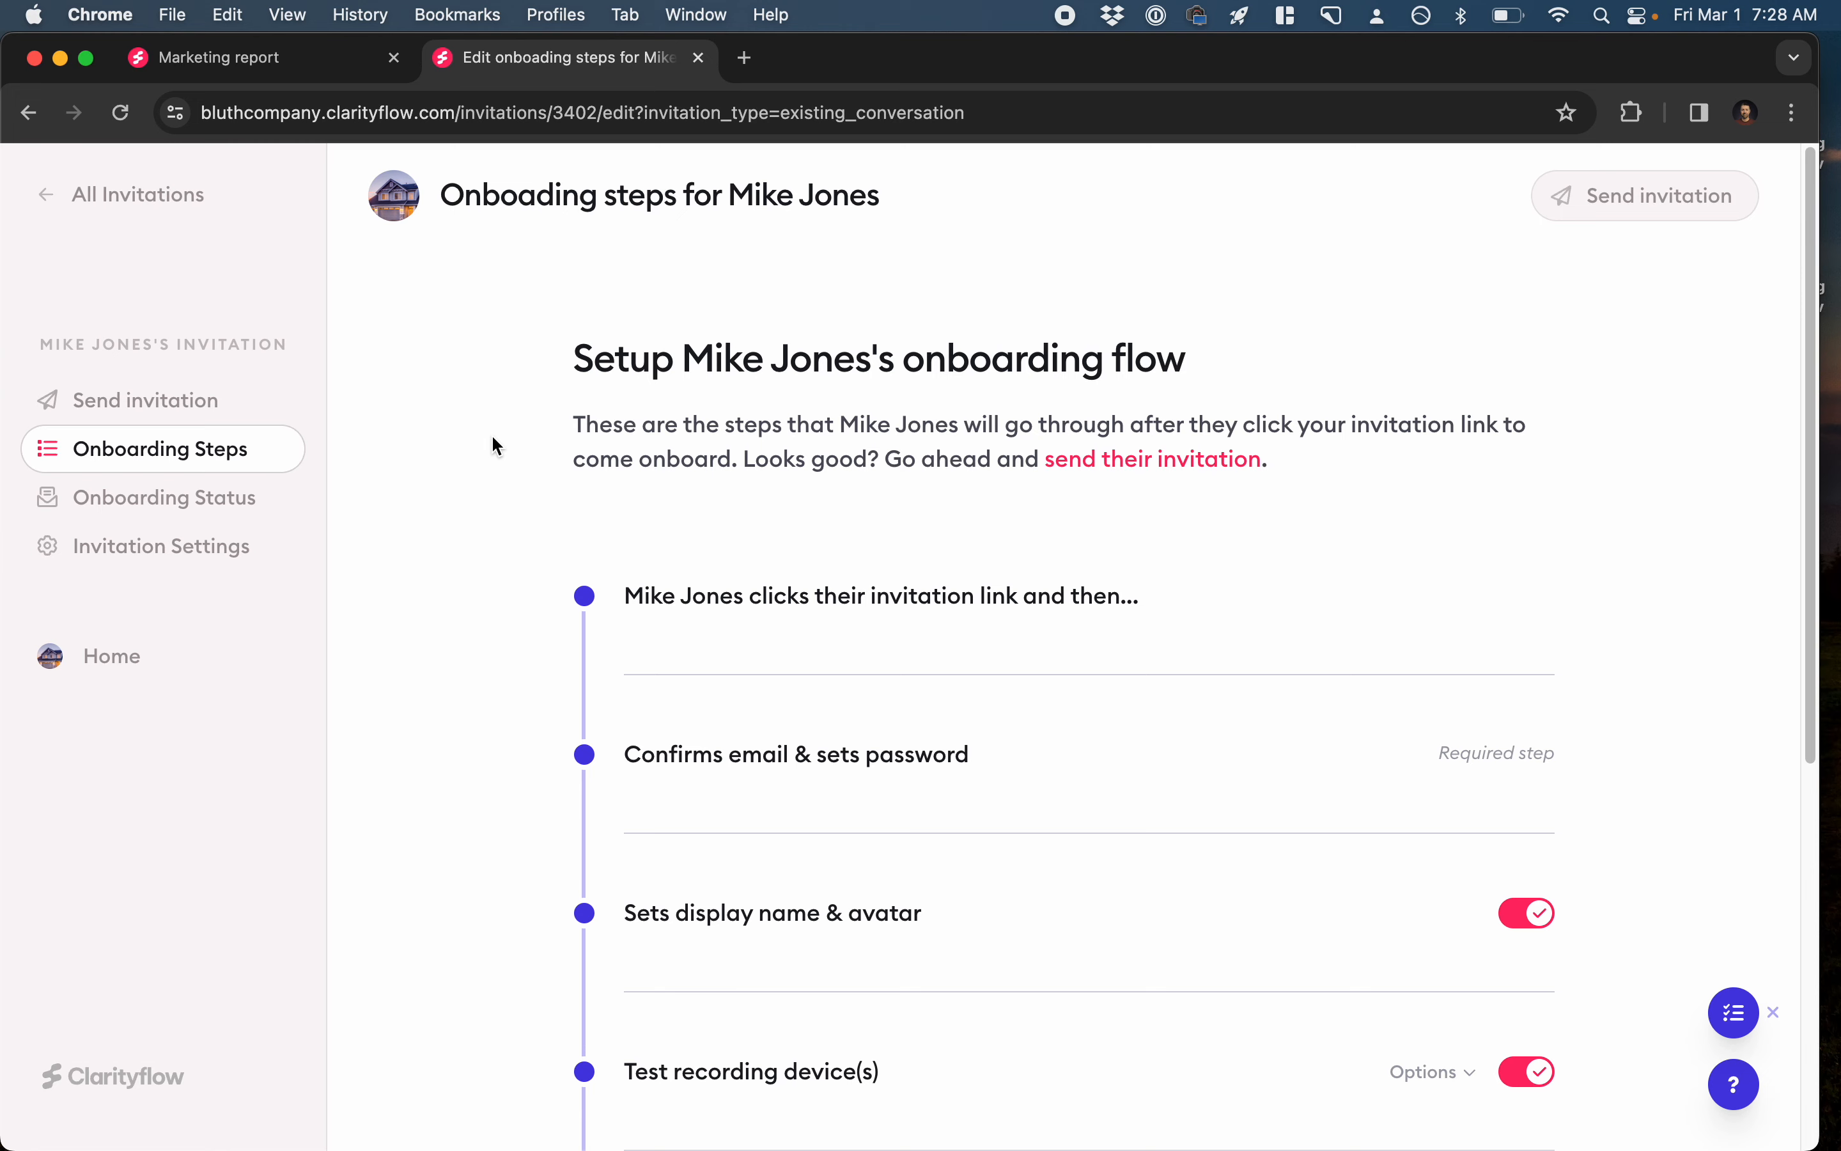
Open the Conversation invitation template from the account's invitation templates and show its template info.
left_click(136, 198)
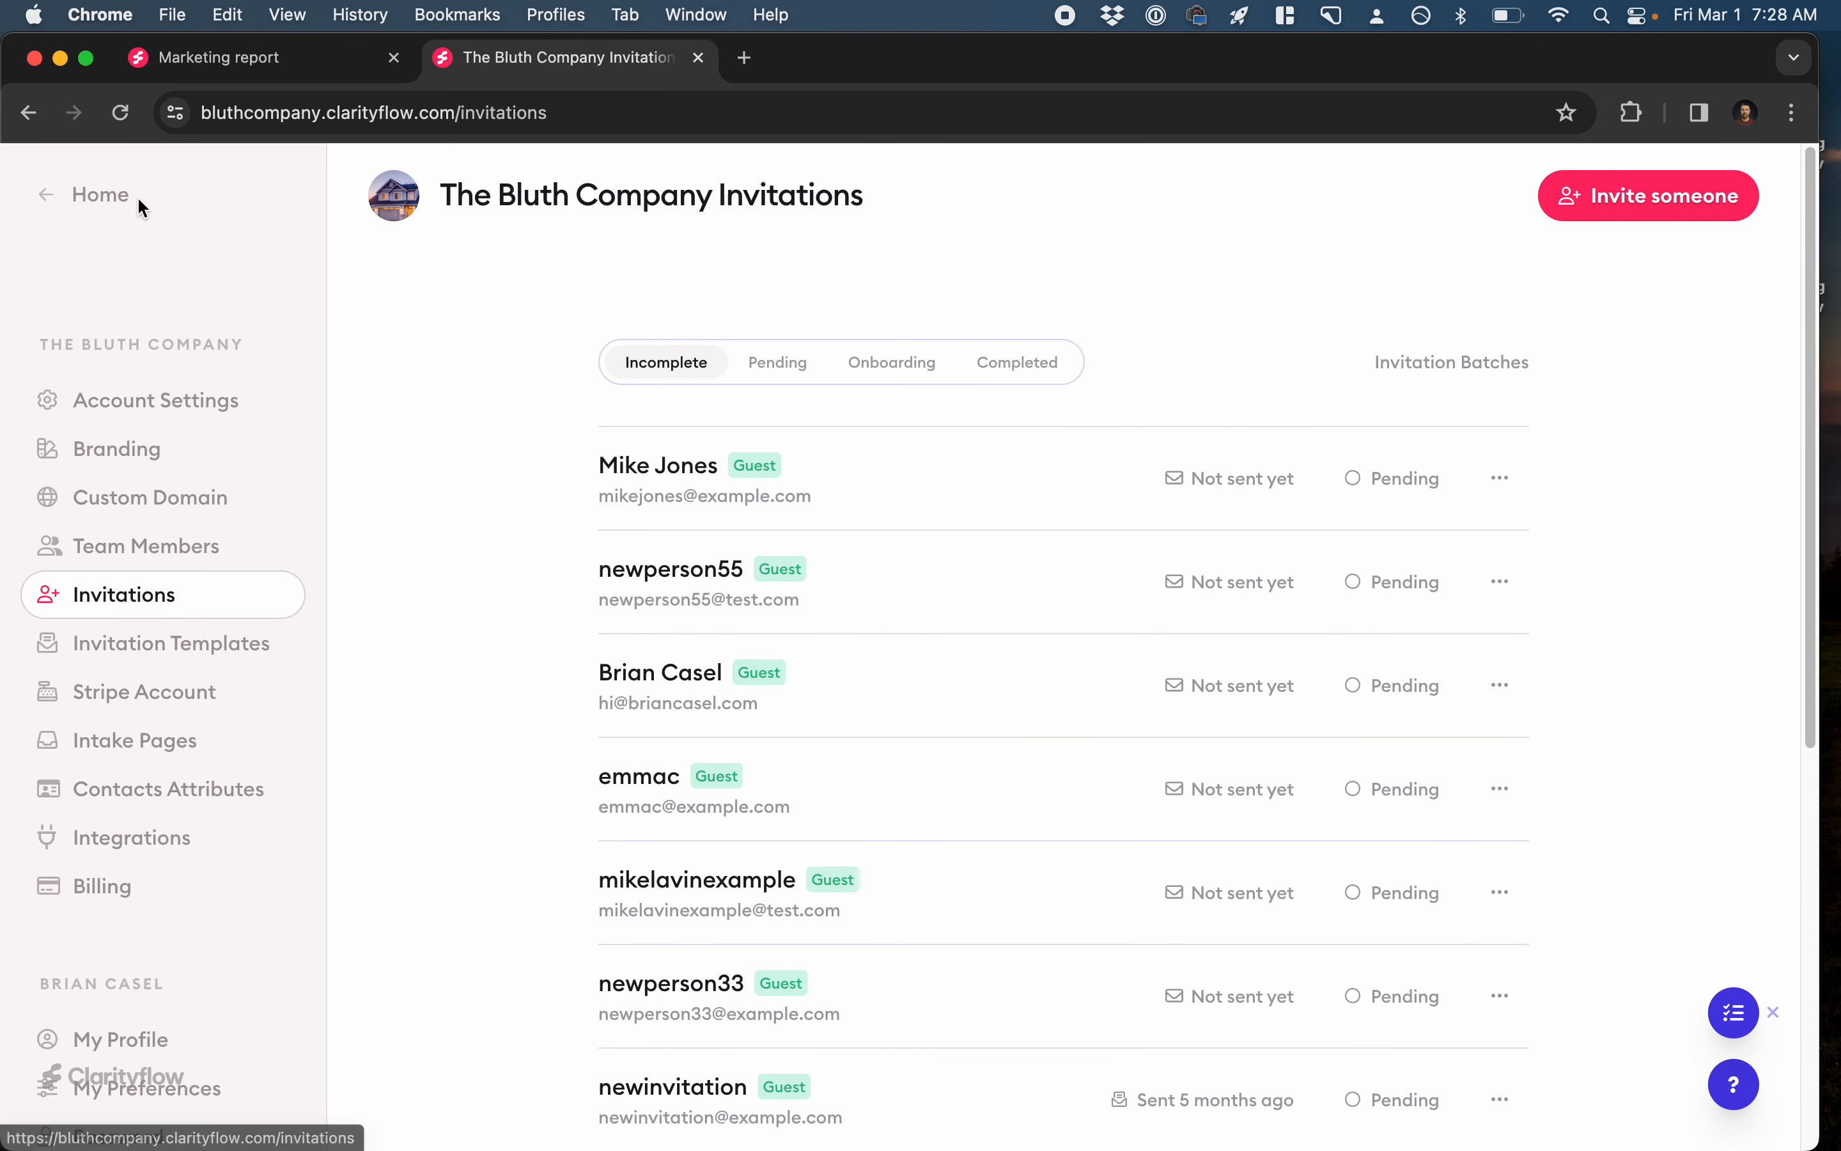
left_click(109, 652)
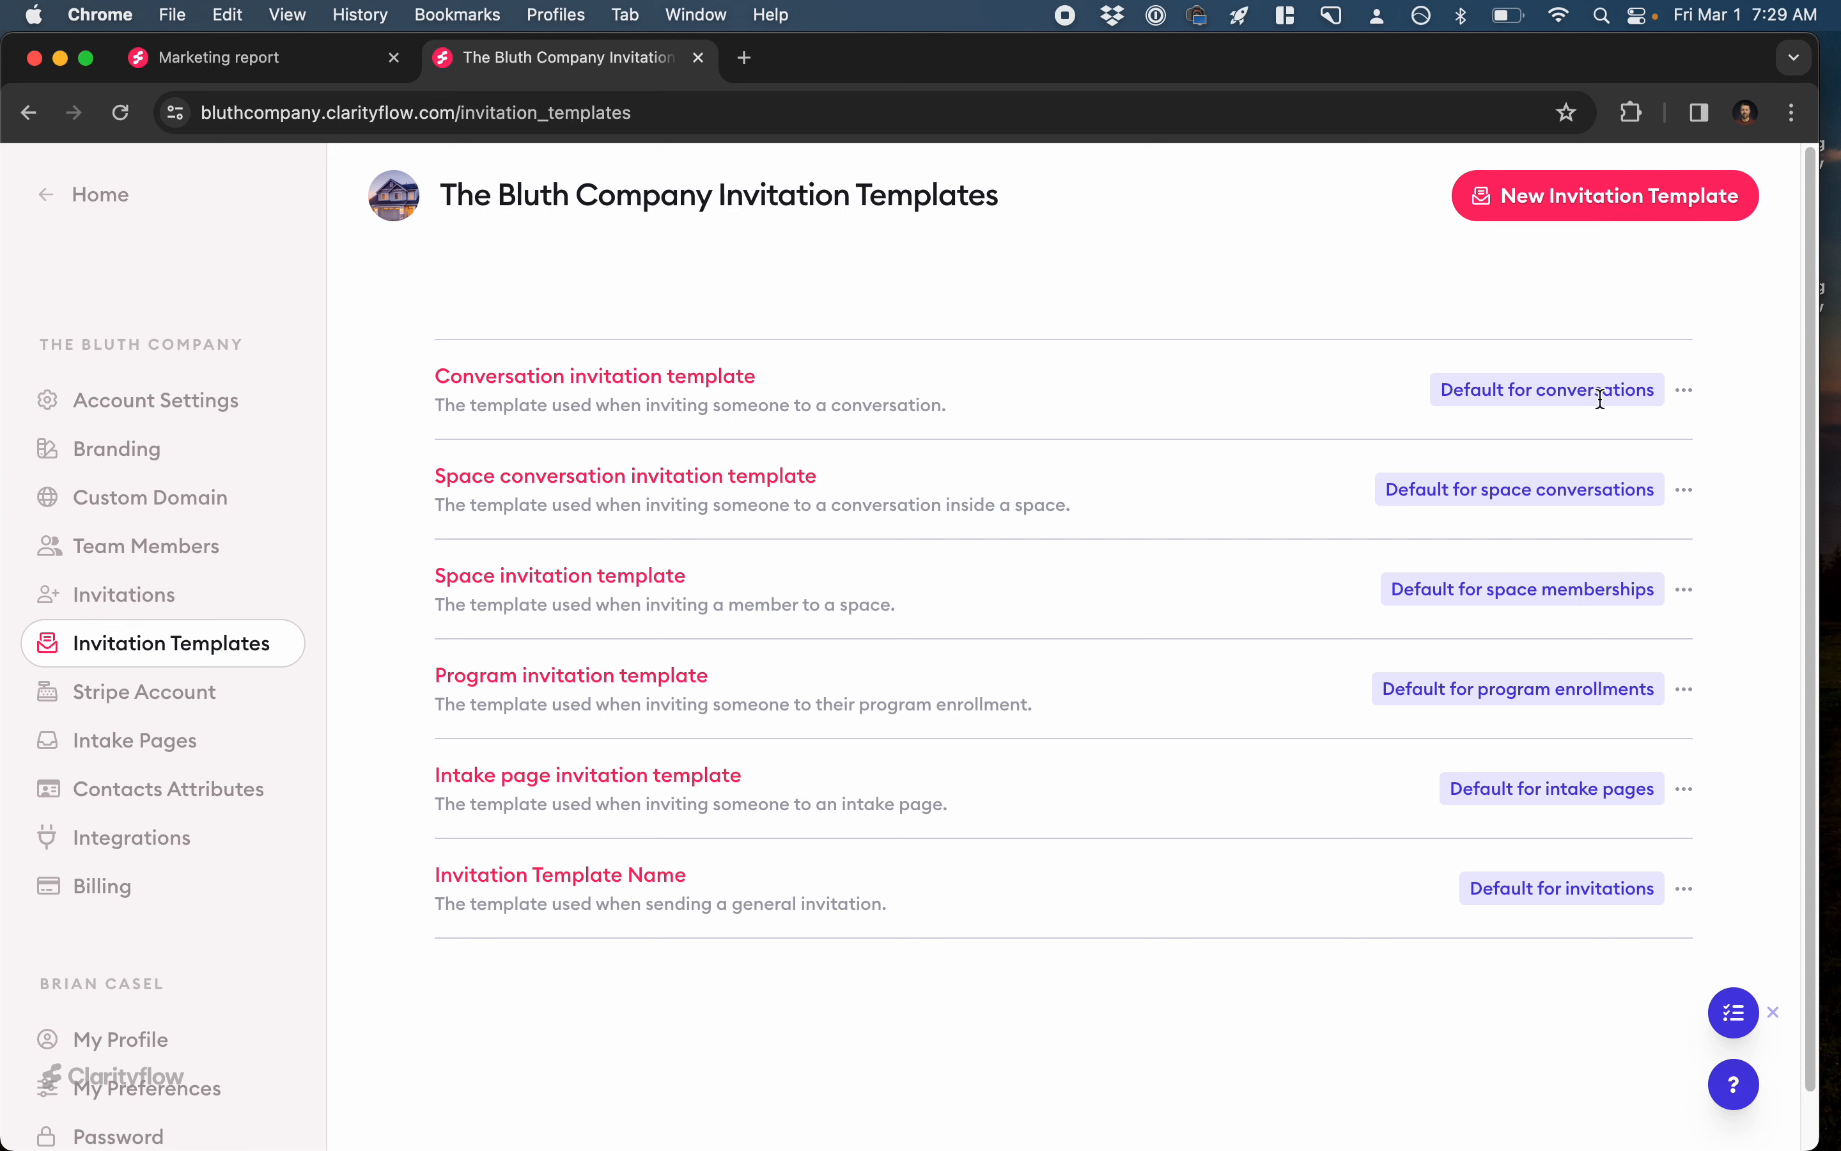
left_click(688, 379)
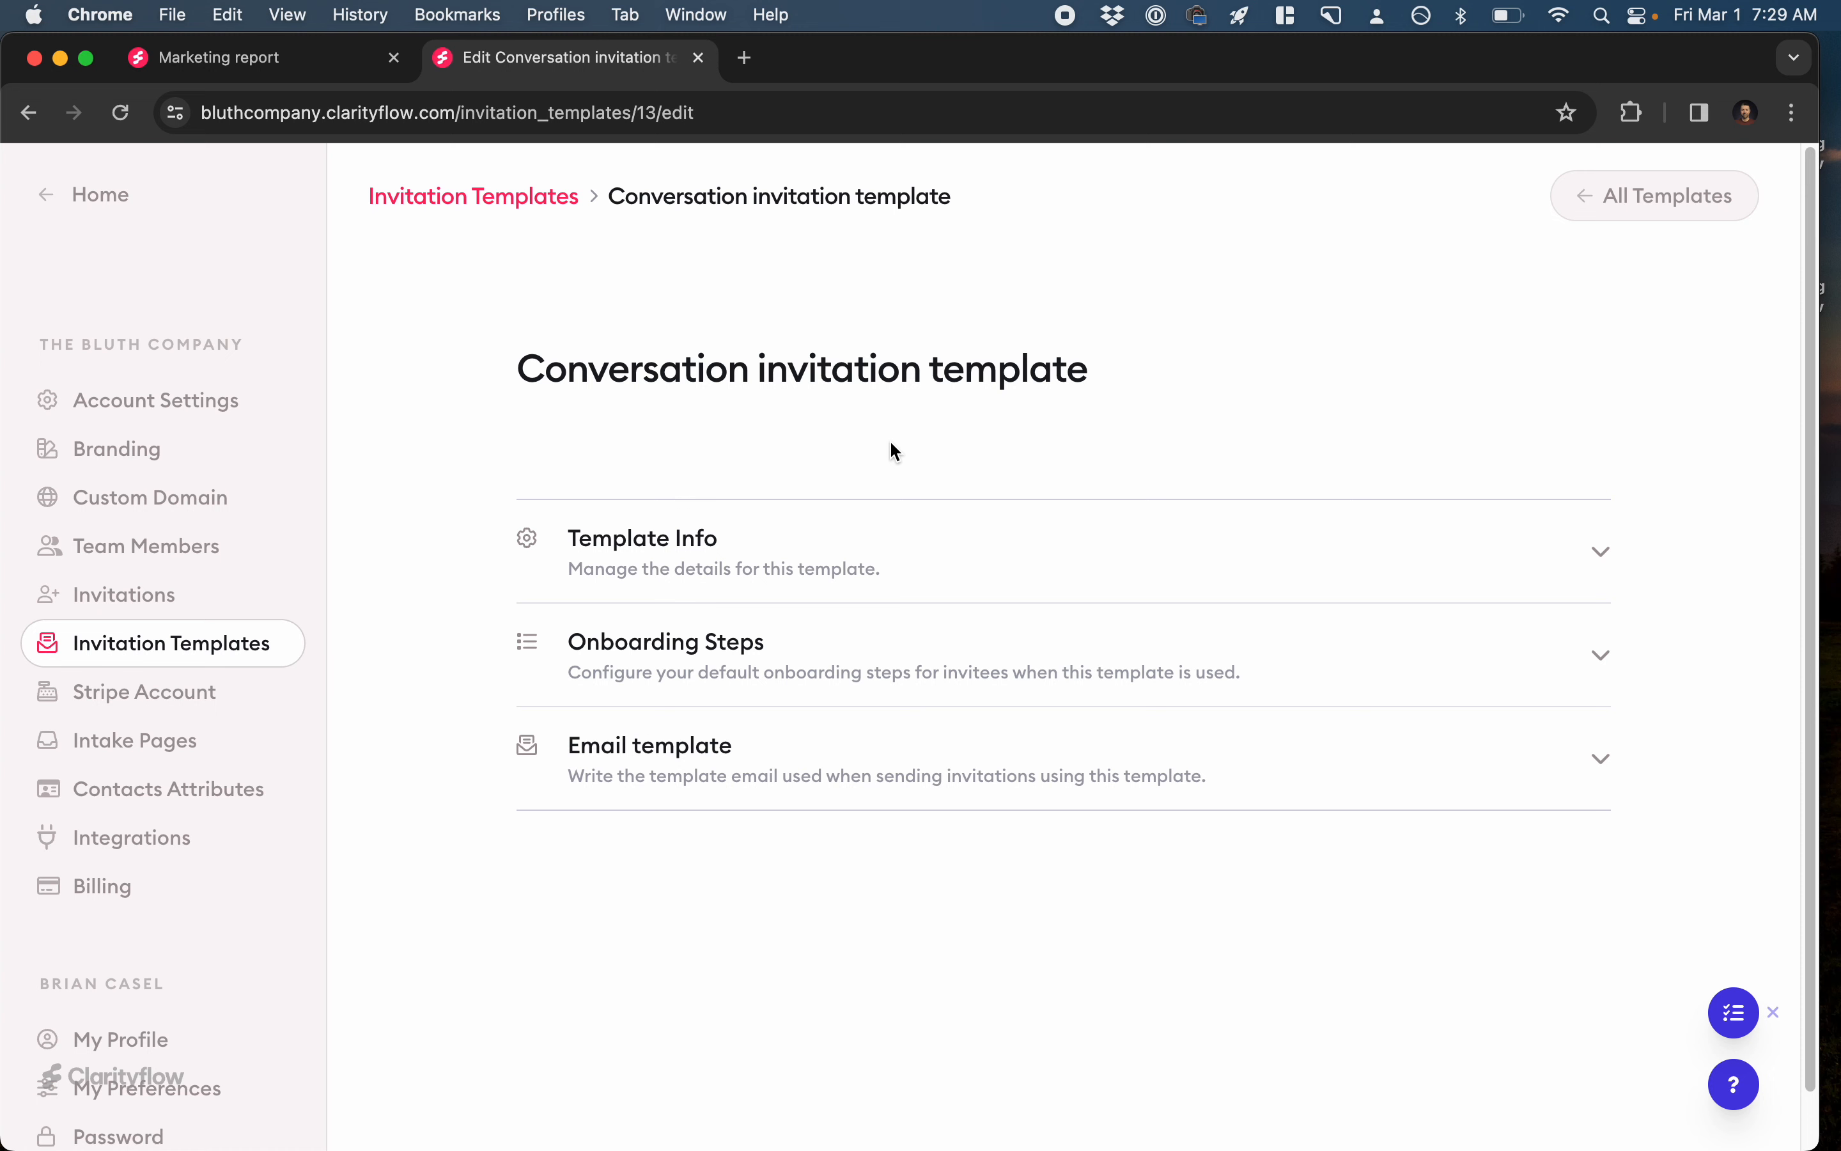
left_click(909, 564)
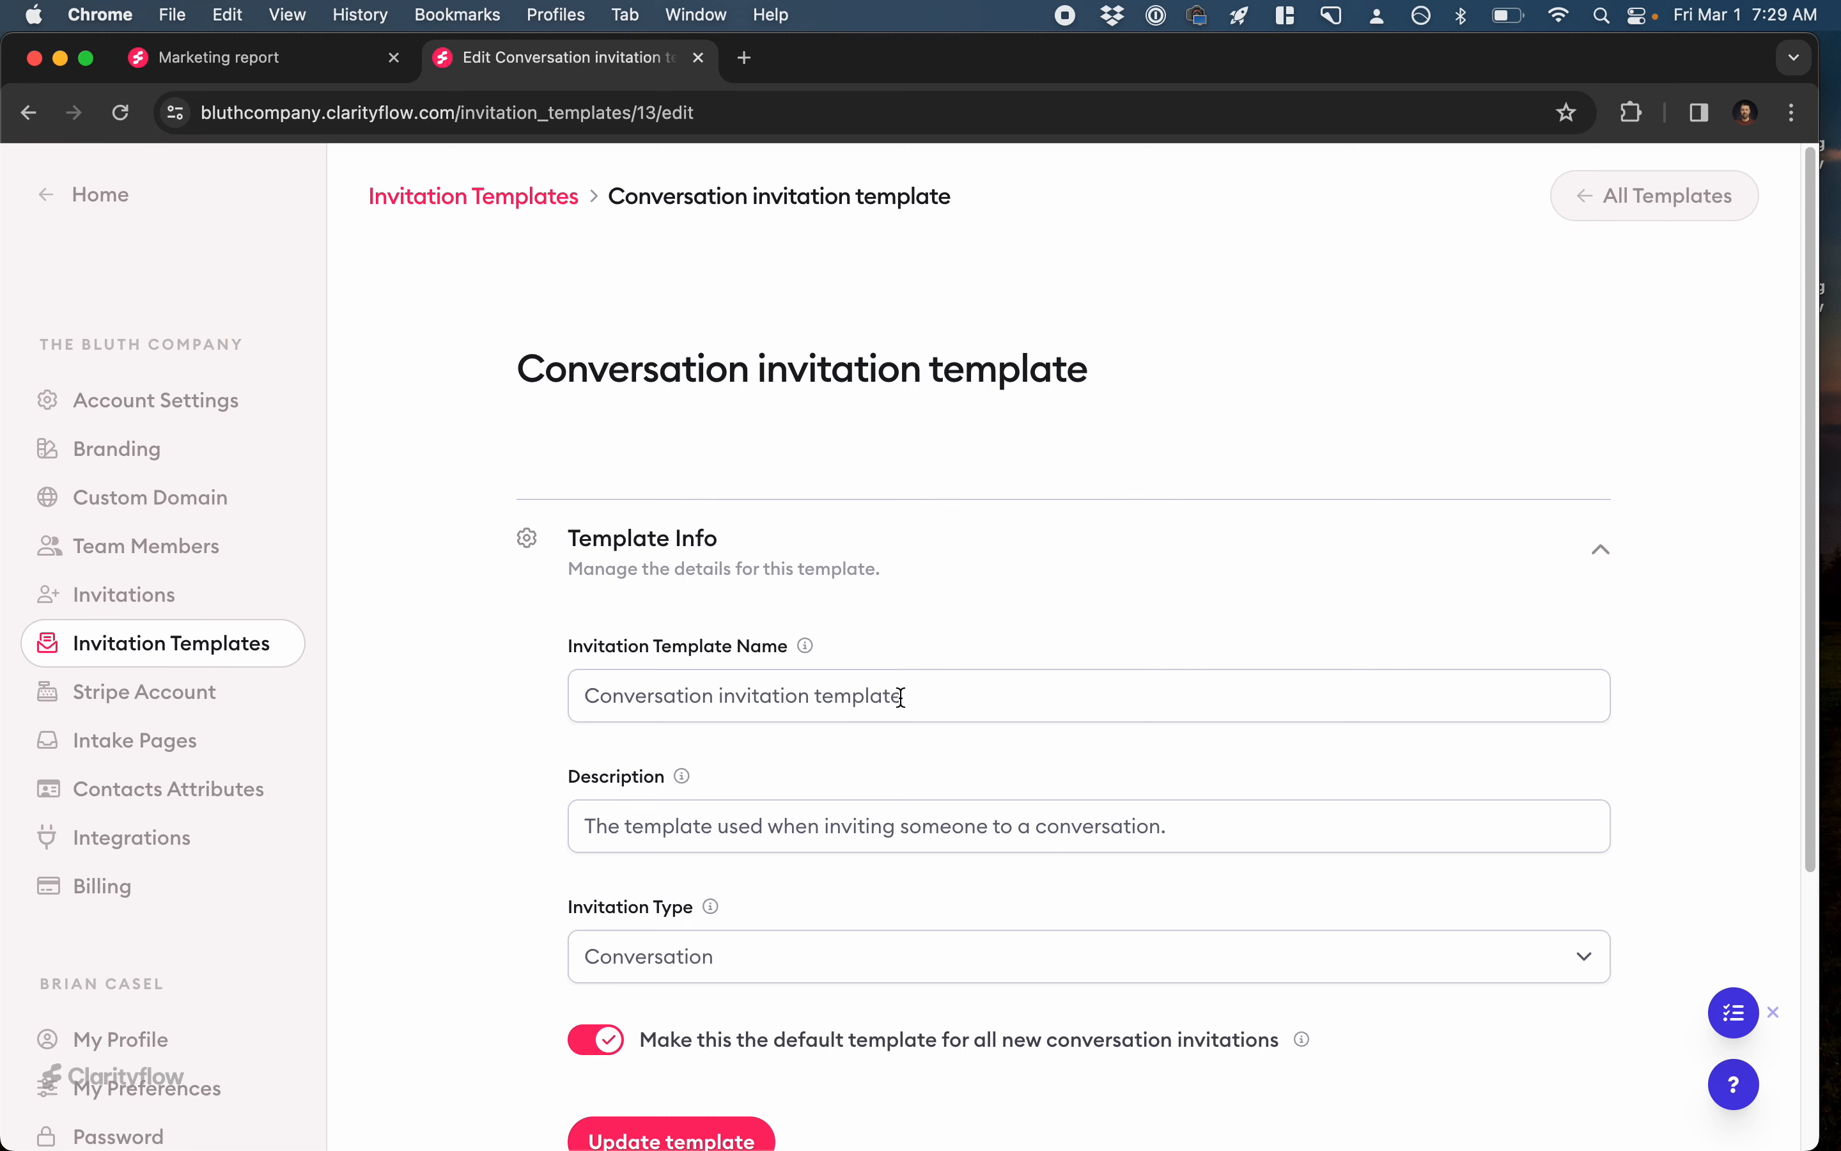
scroll(900, 696, "down", 5)
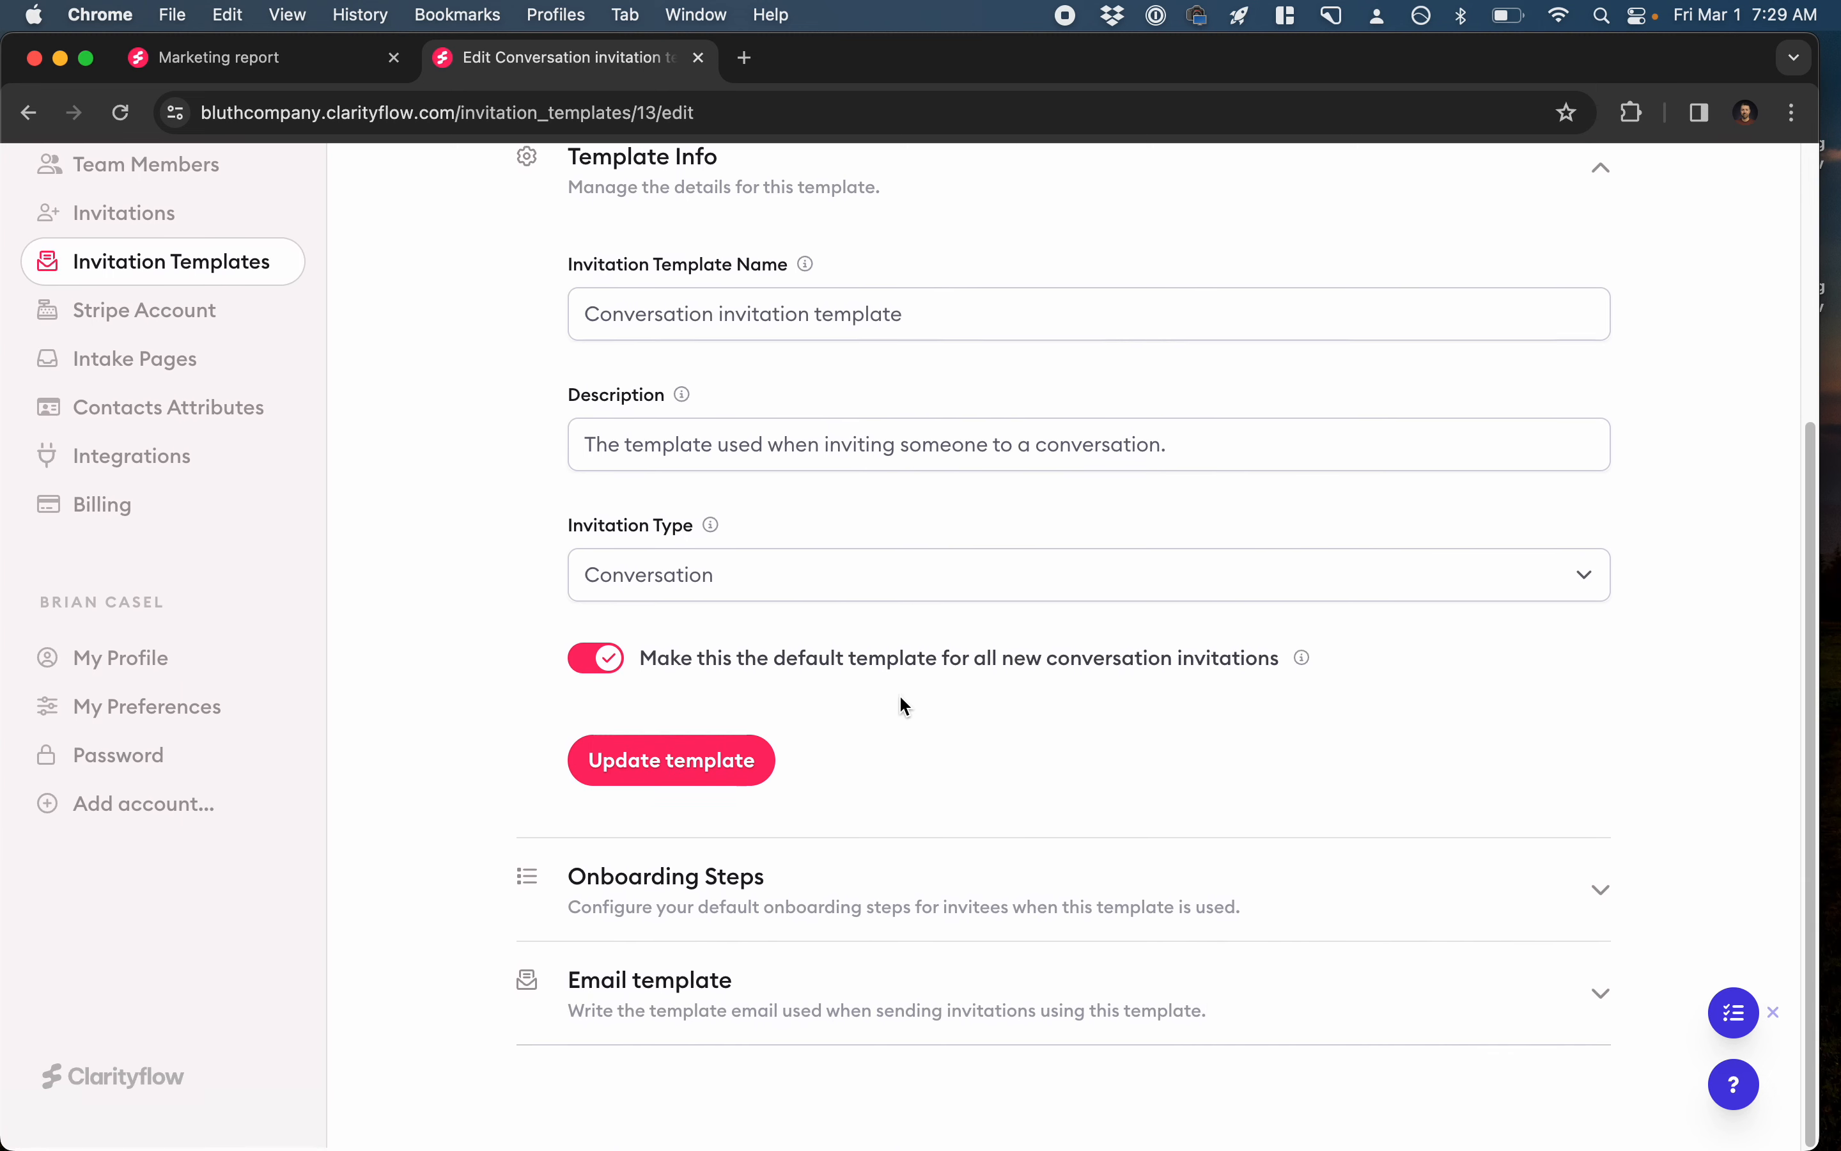
Turn off the Test recording device(s) step in the conversation template's onboarding steps.
left_click(881, 921)
scroll(881, 920, "down", 10)
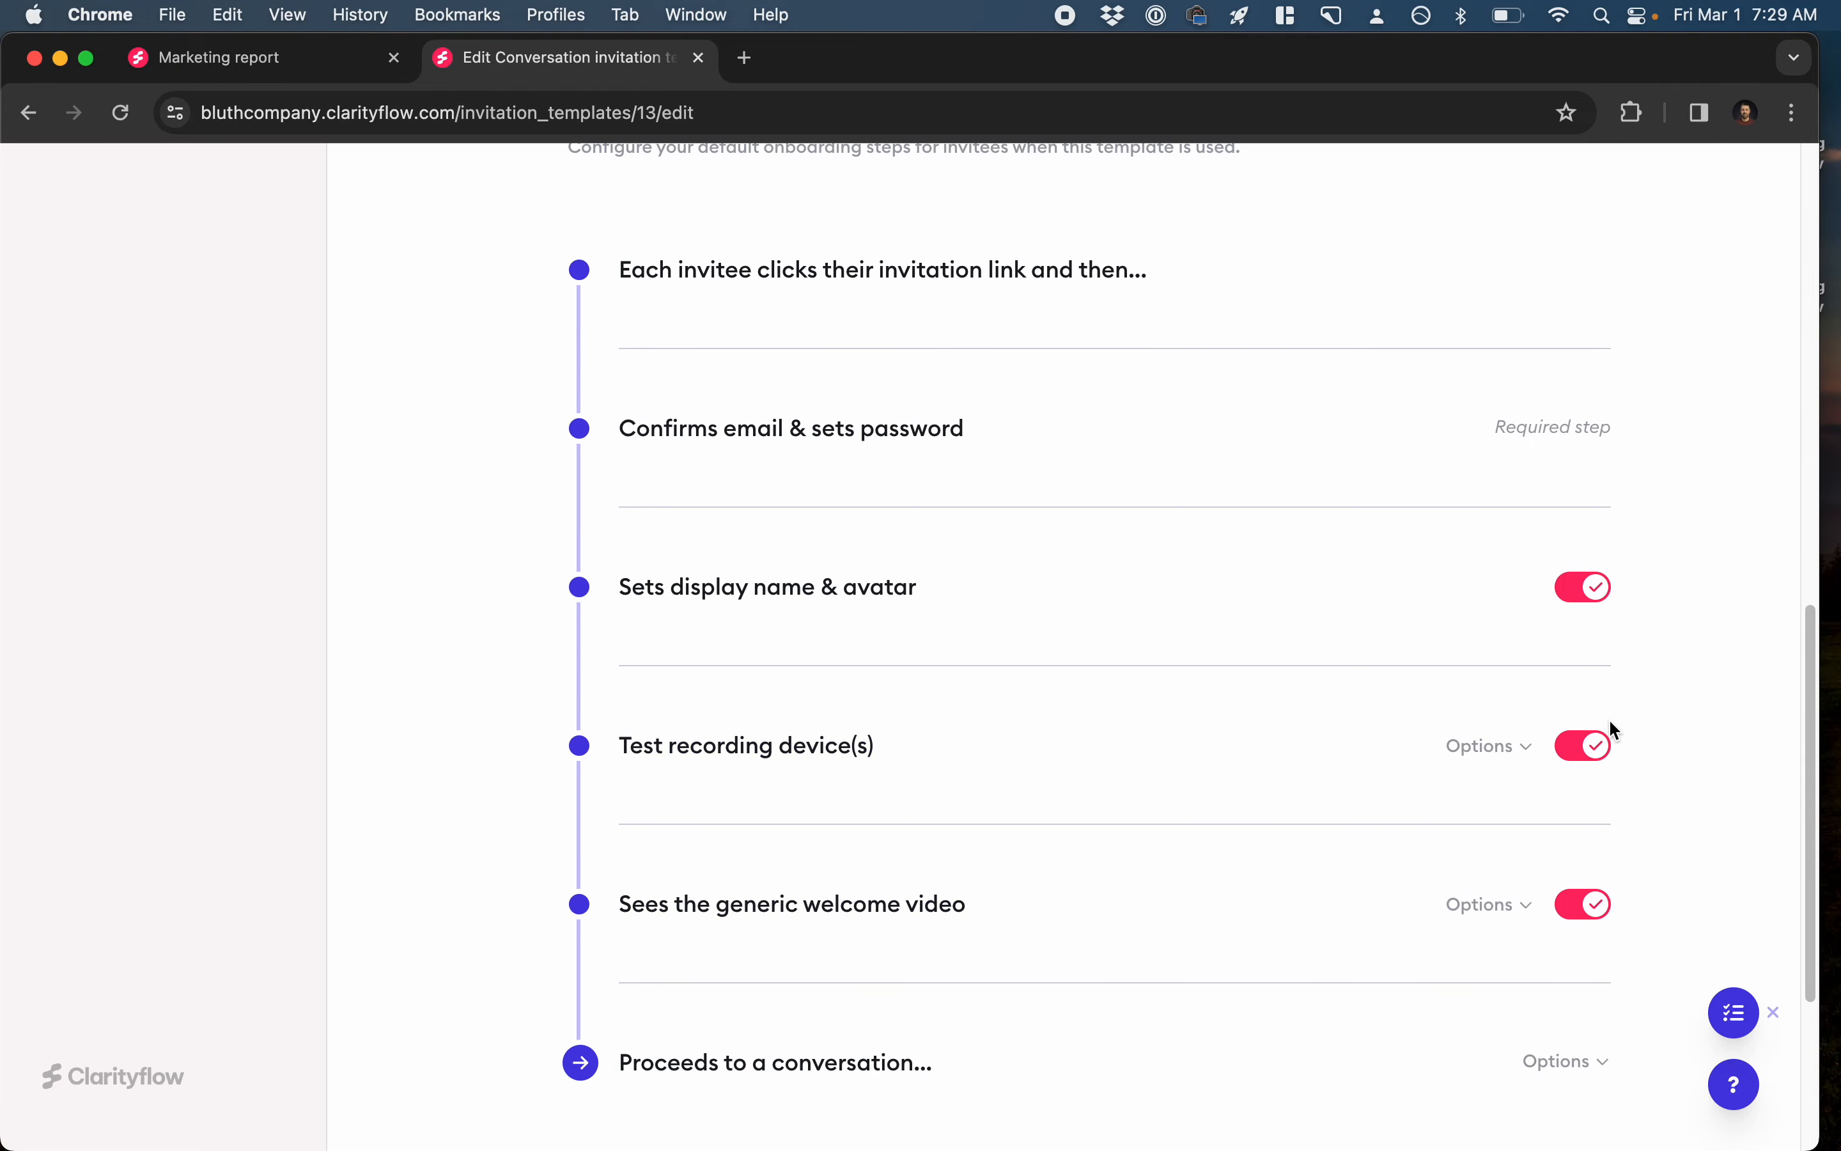
left_click(1595, 751)
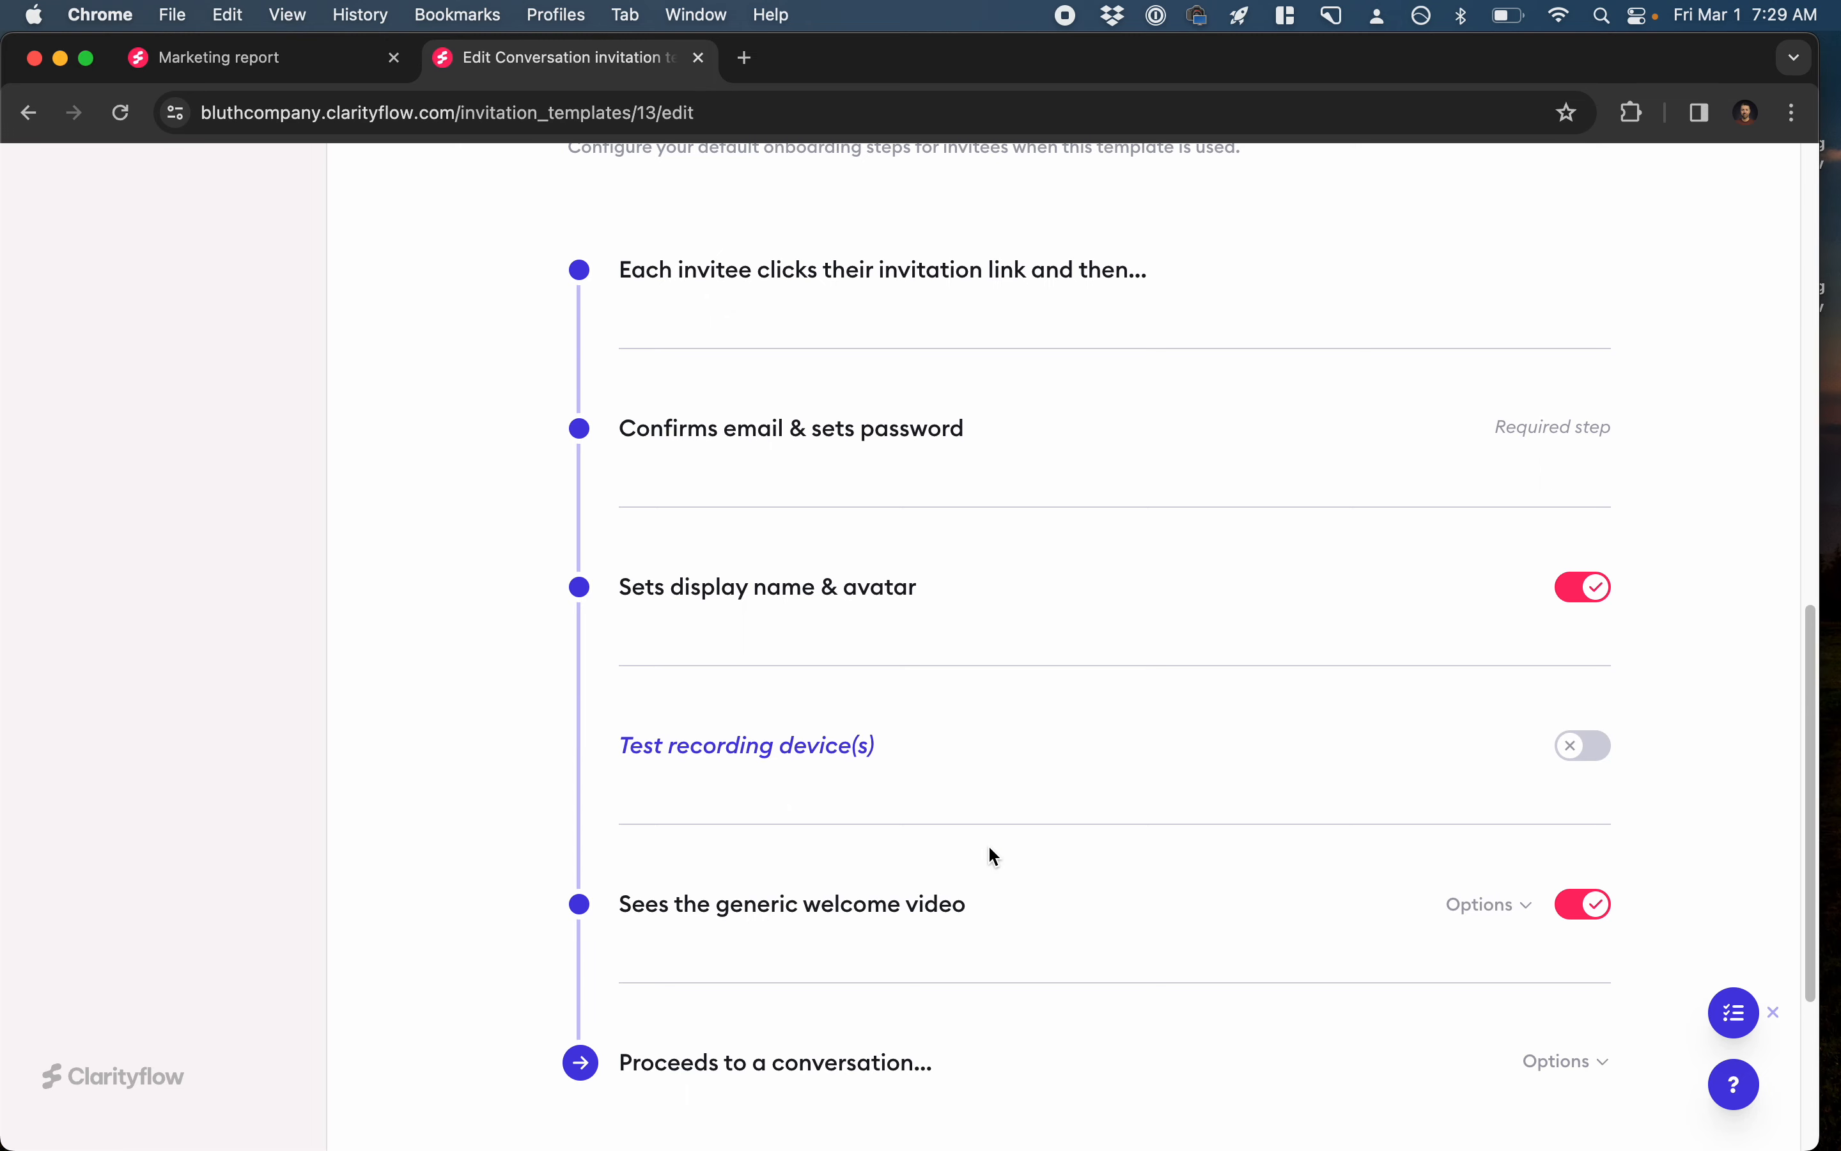
Examine the options of the generic welcome video step and the rest of the template's onboarding flow.
left_click(937, 907)
scroll(937, 907, "down", 9)
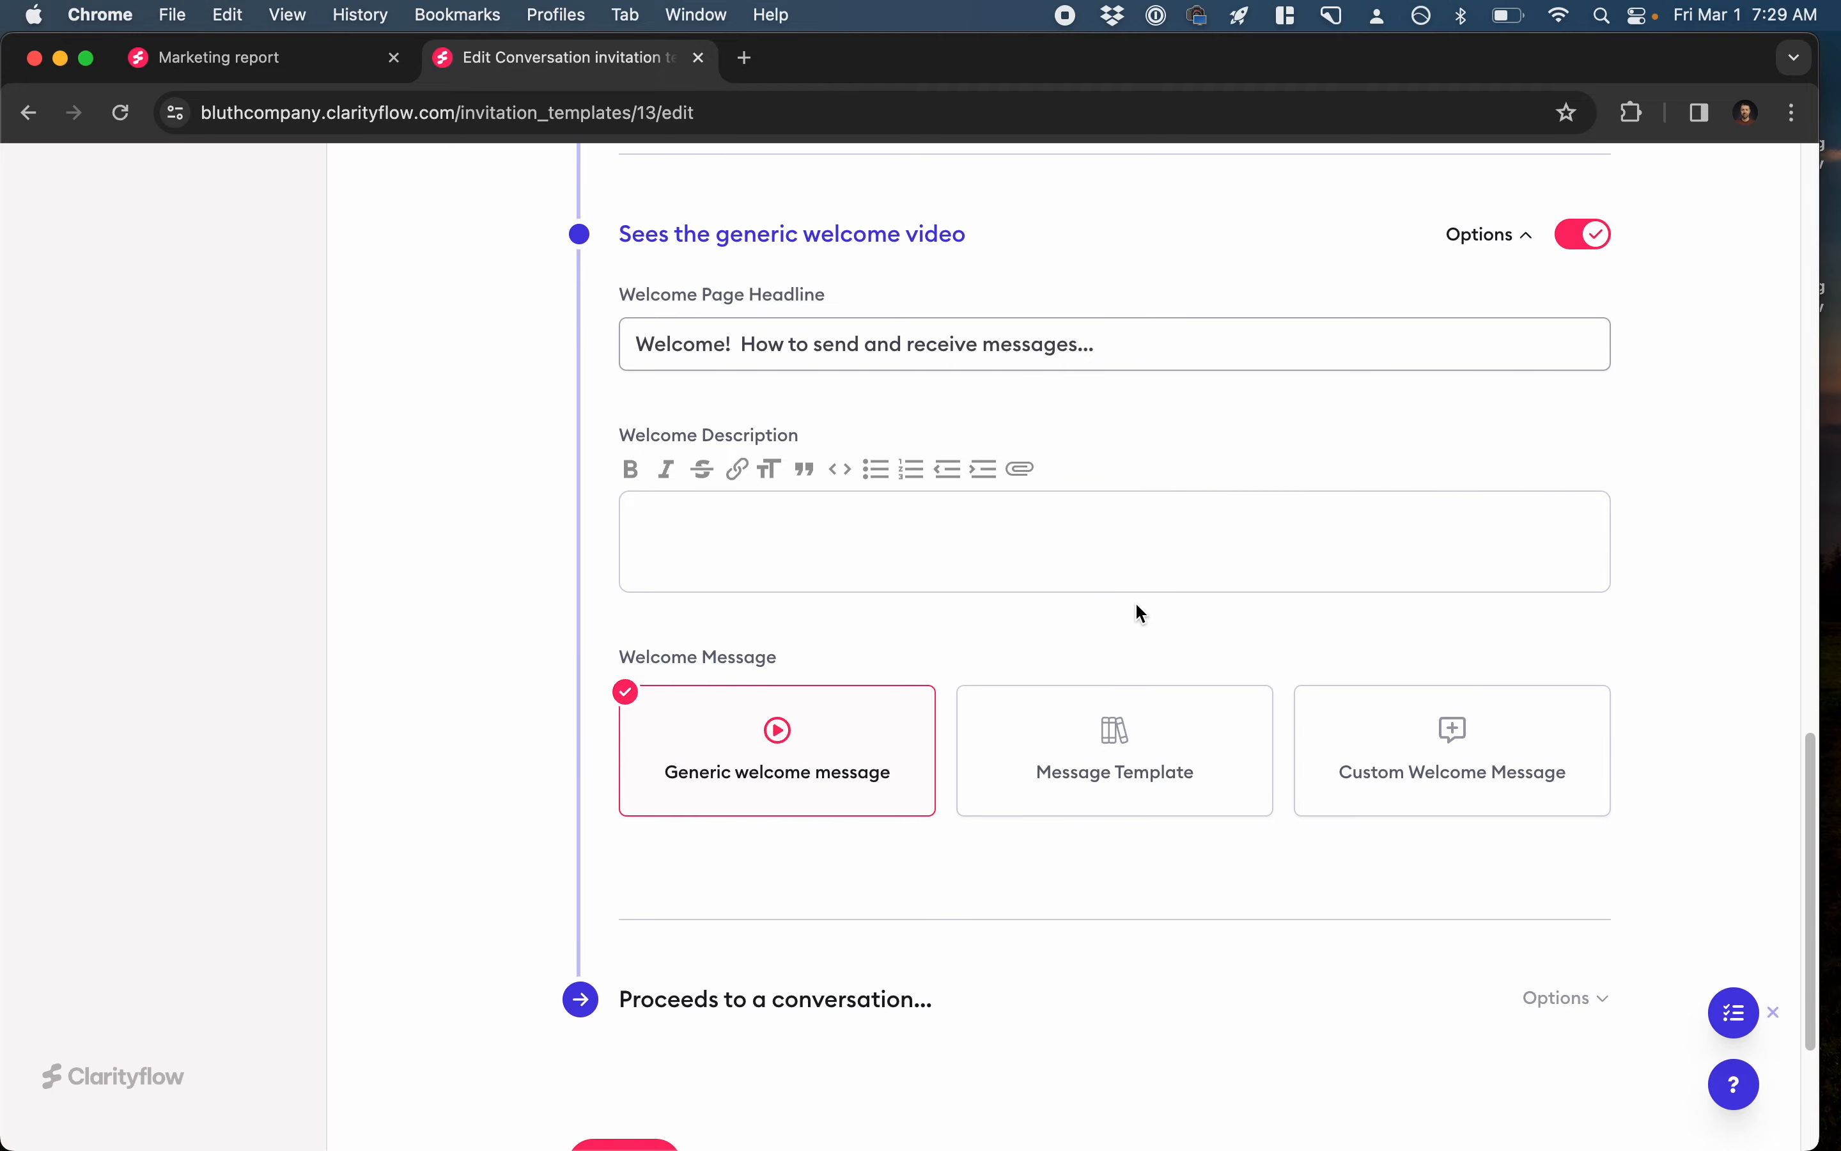
scroll(1118, 494, "up", 1)
scroll(1118, 494, "up", 1)
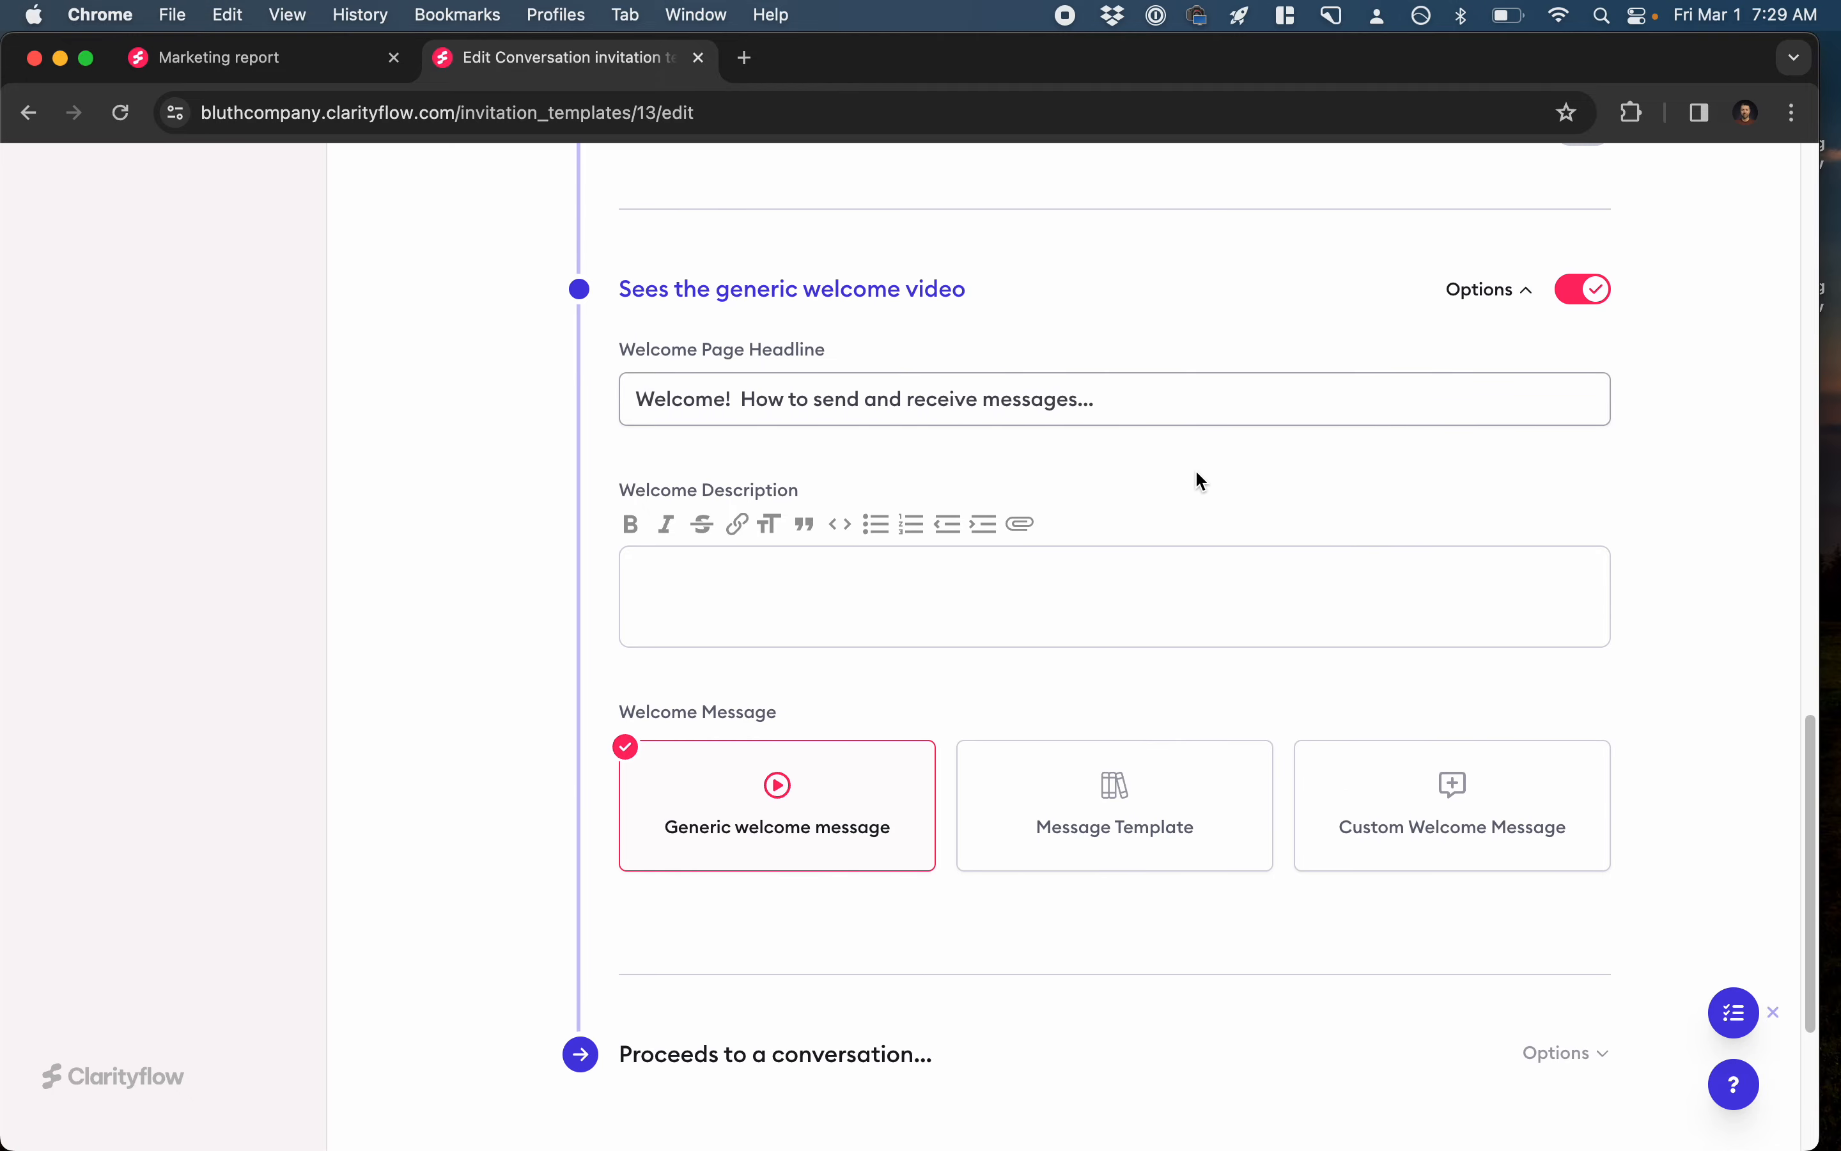
left_click(900, 299)
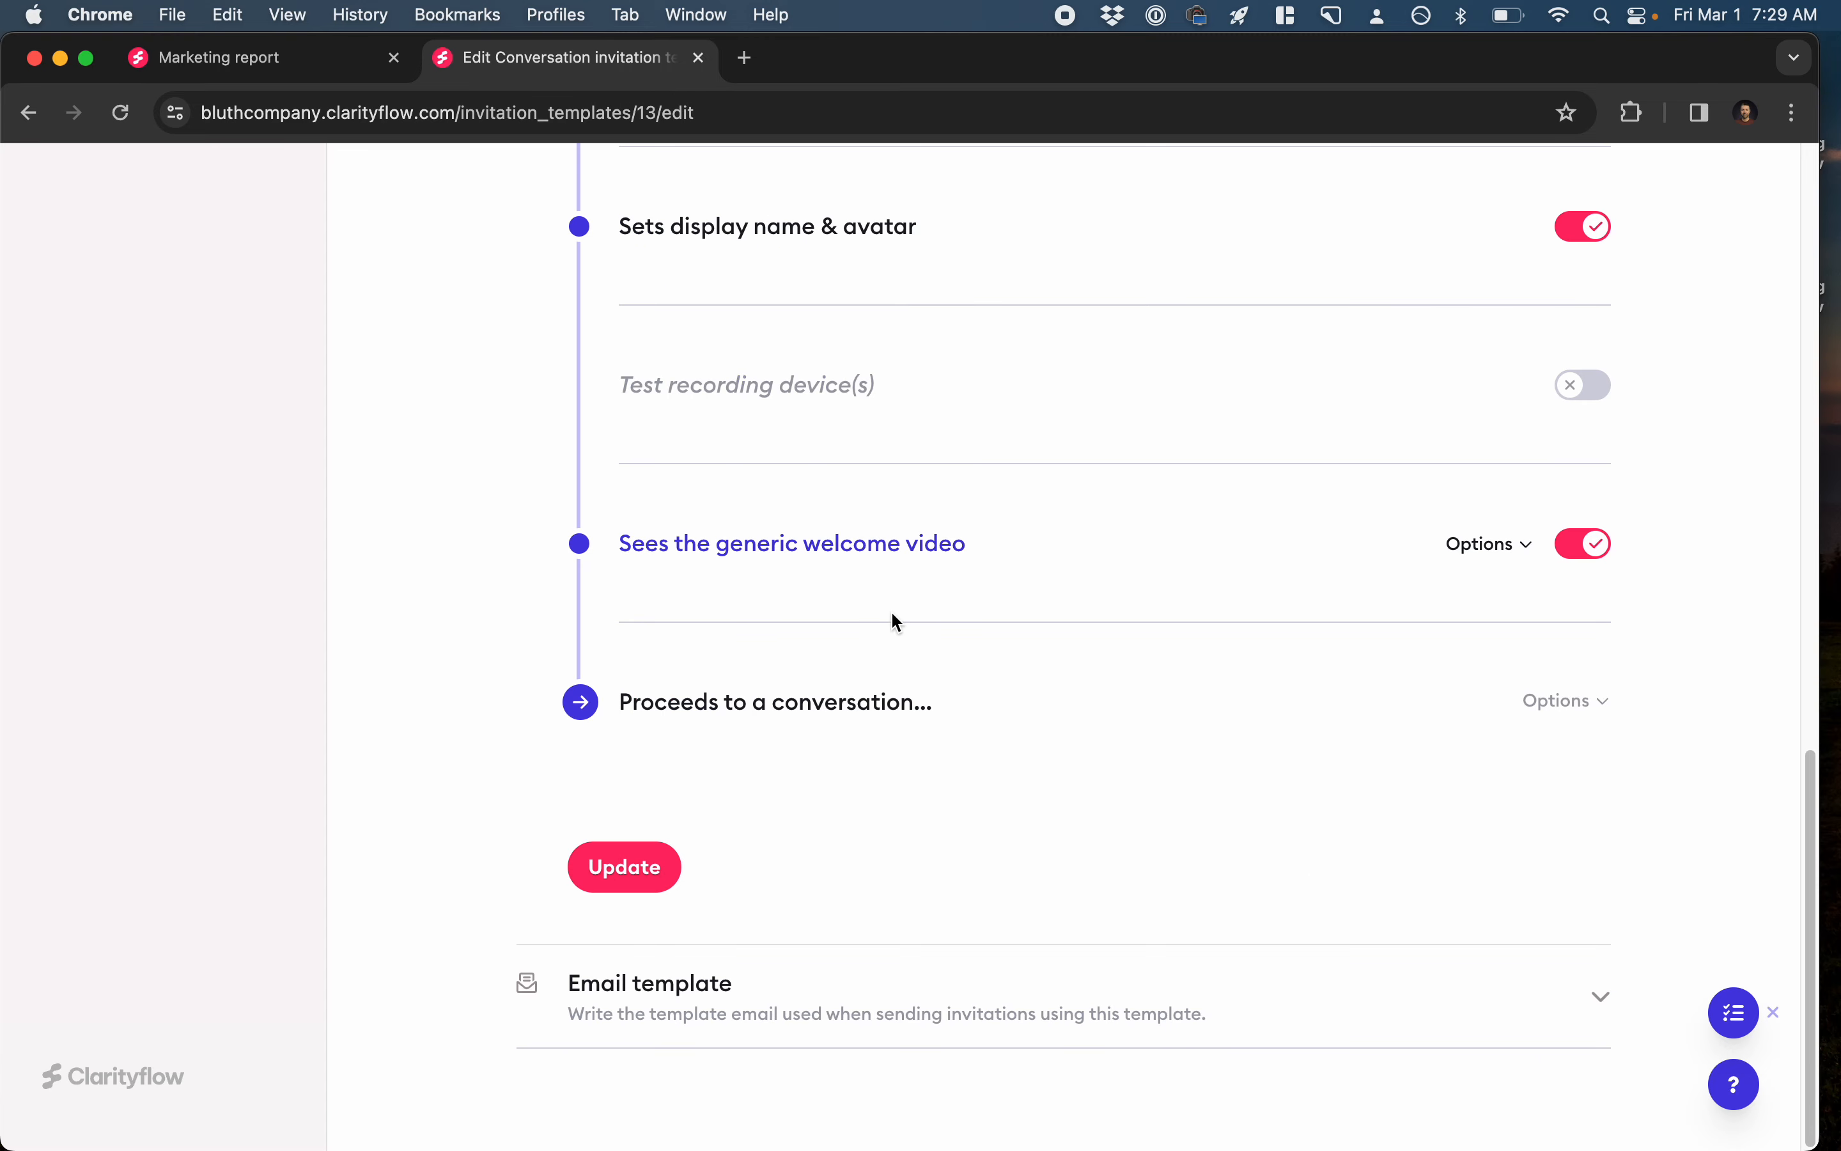
scroll(879, 611, "up", 8)
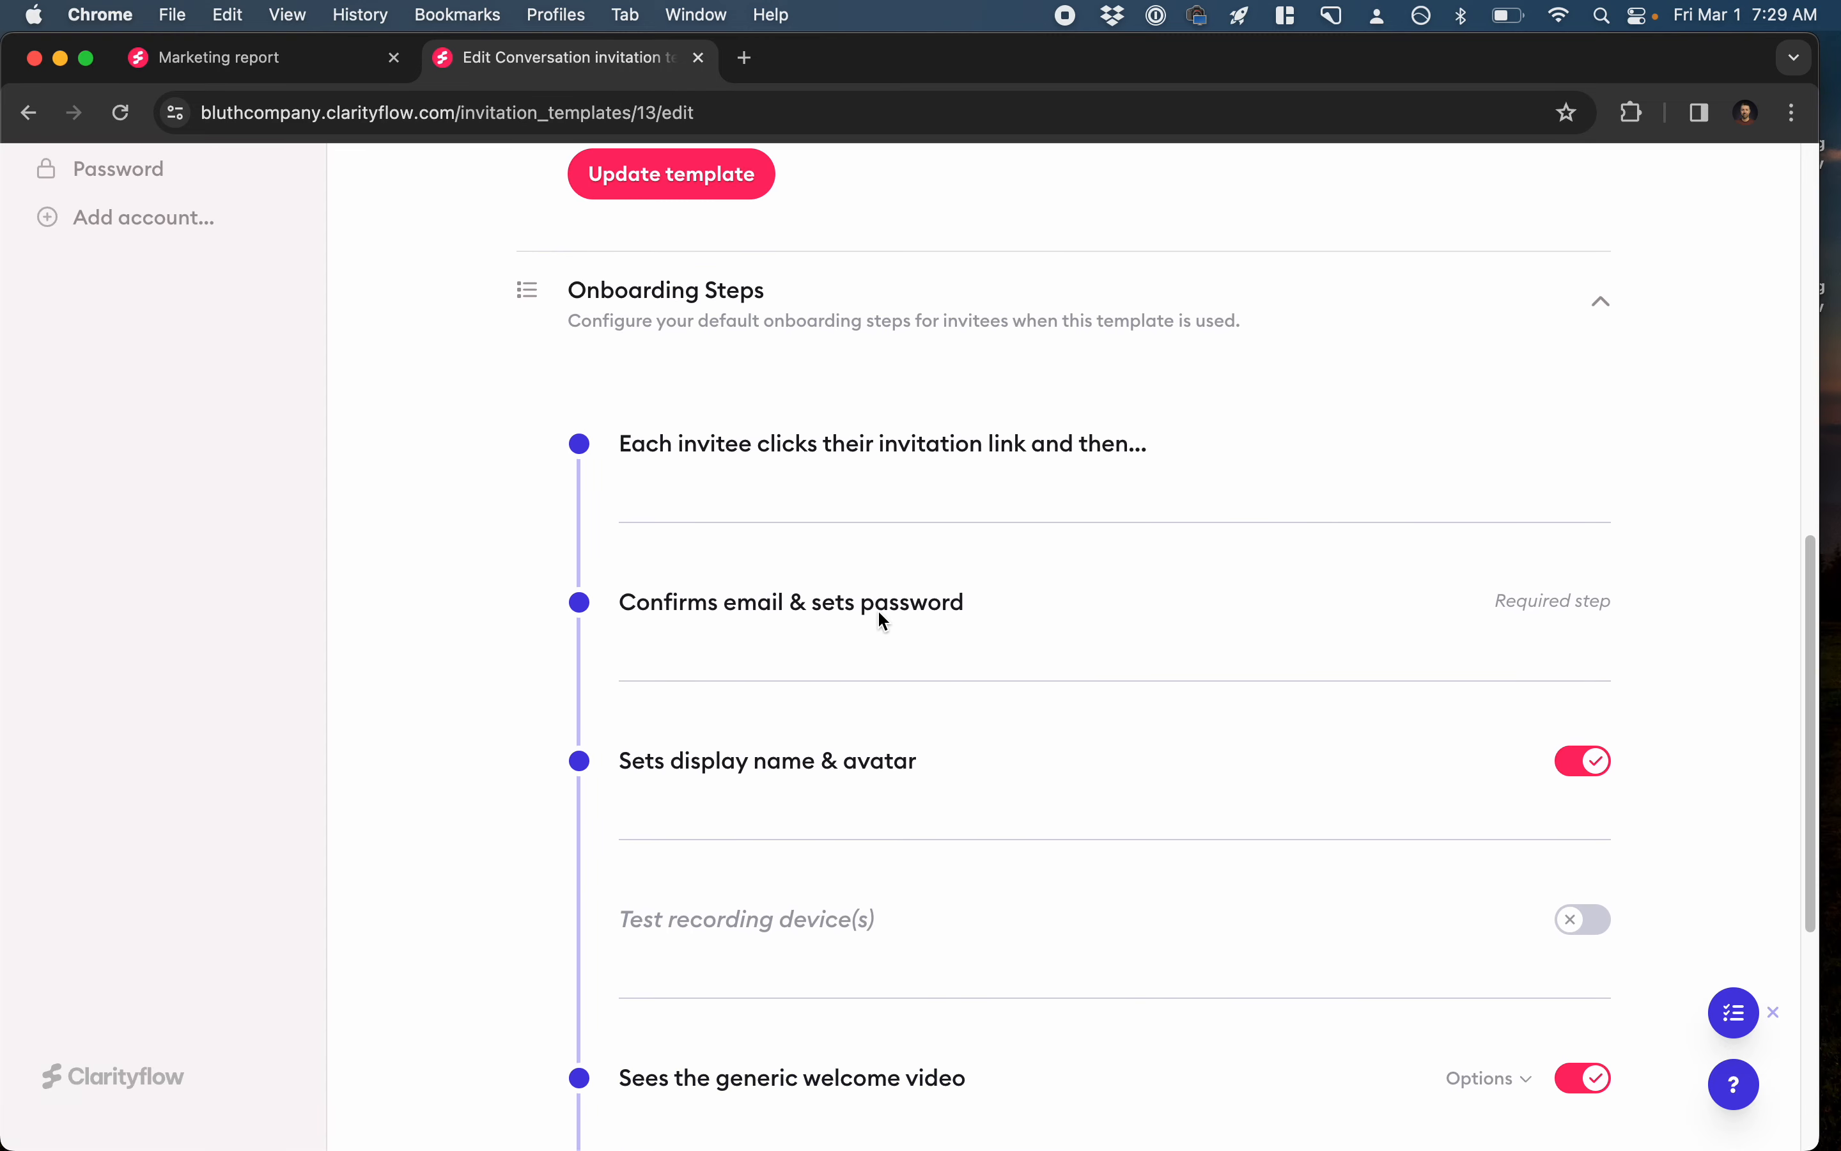
scroll(879, 613, "down", 2)
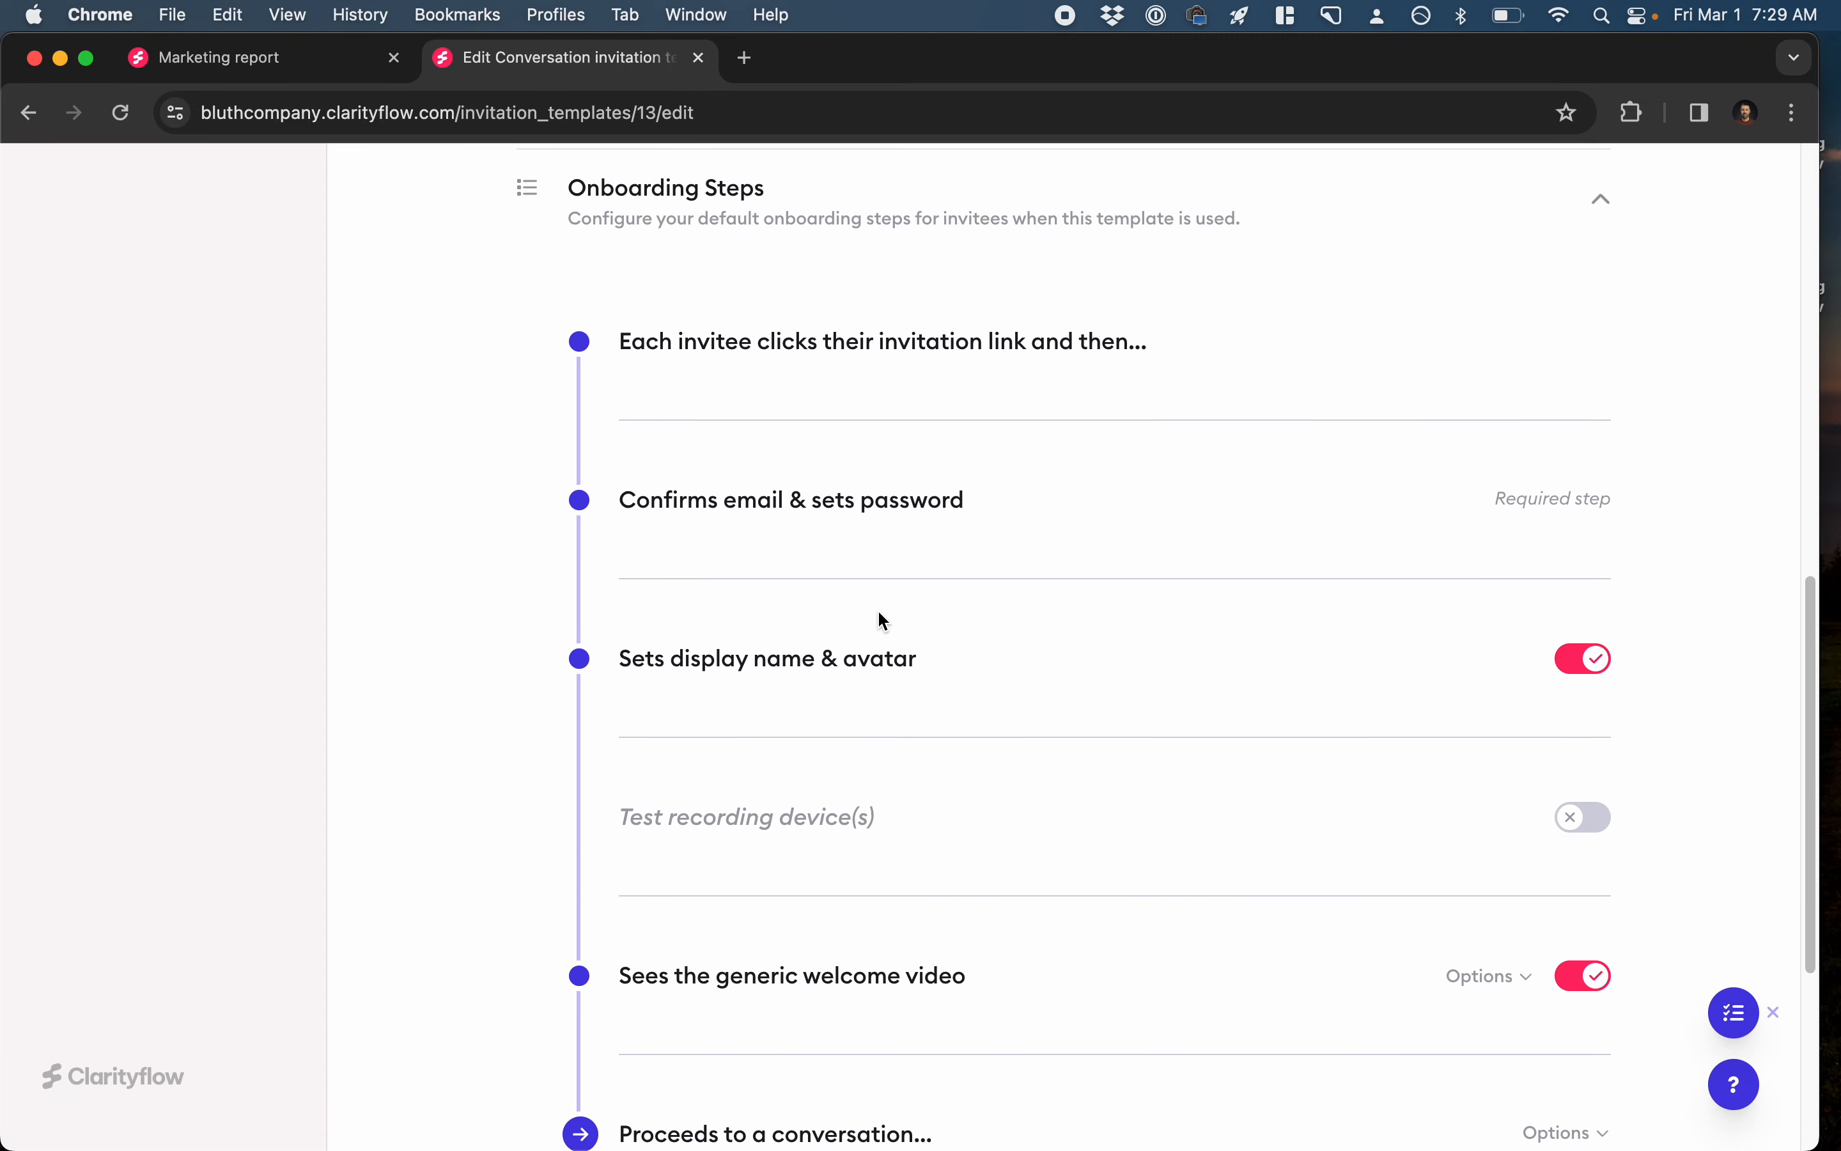
scroll(879, 616, "down", 8)
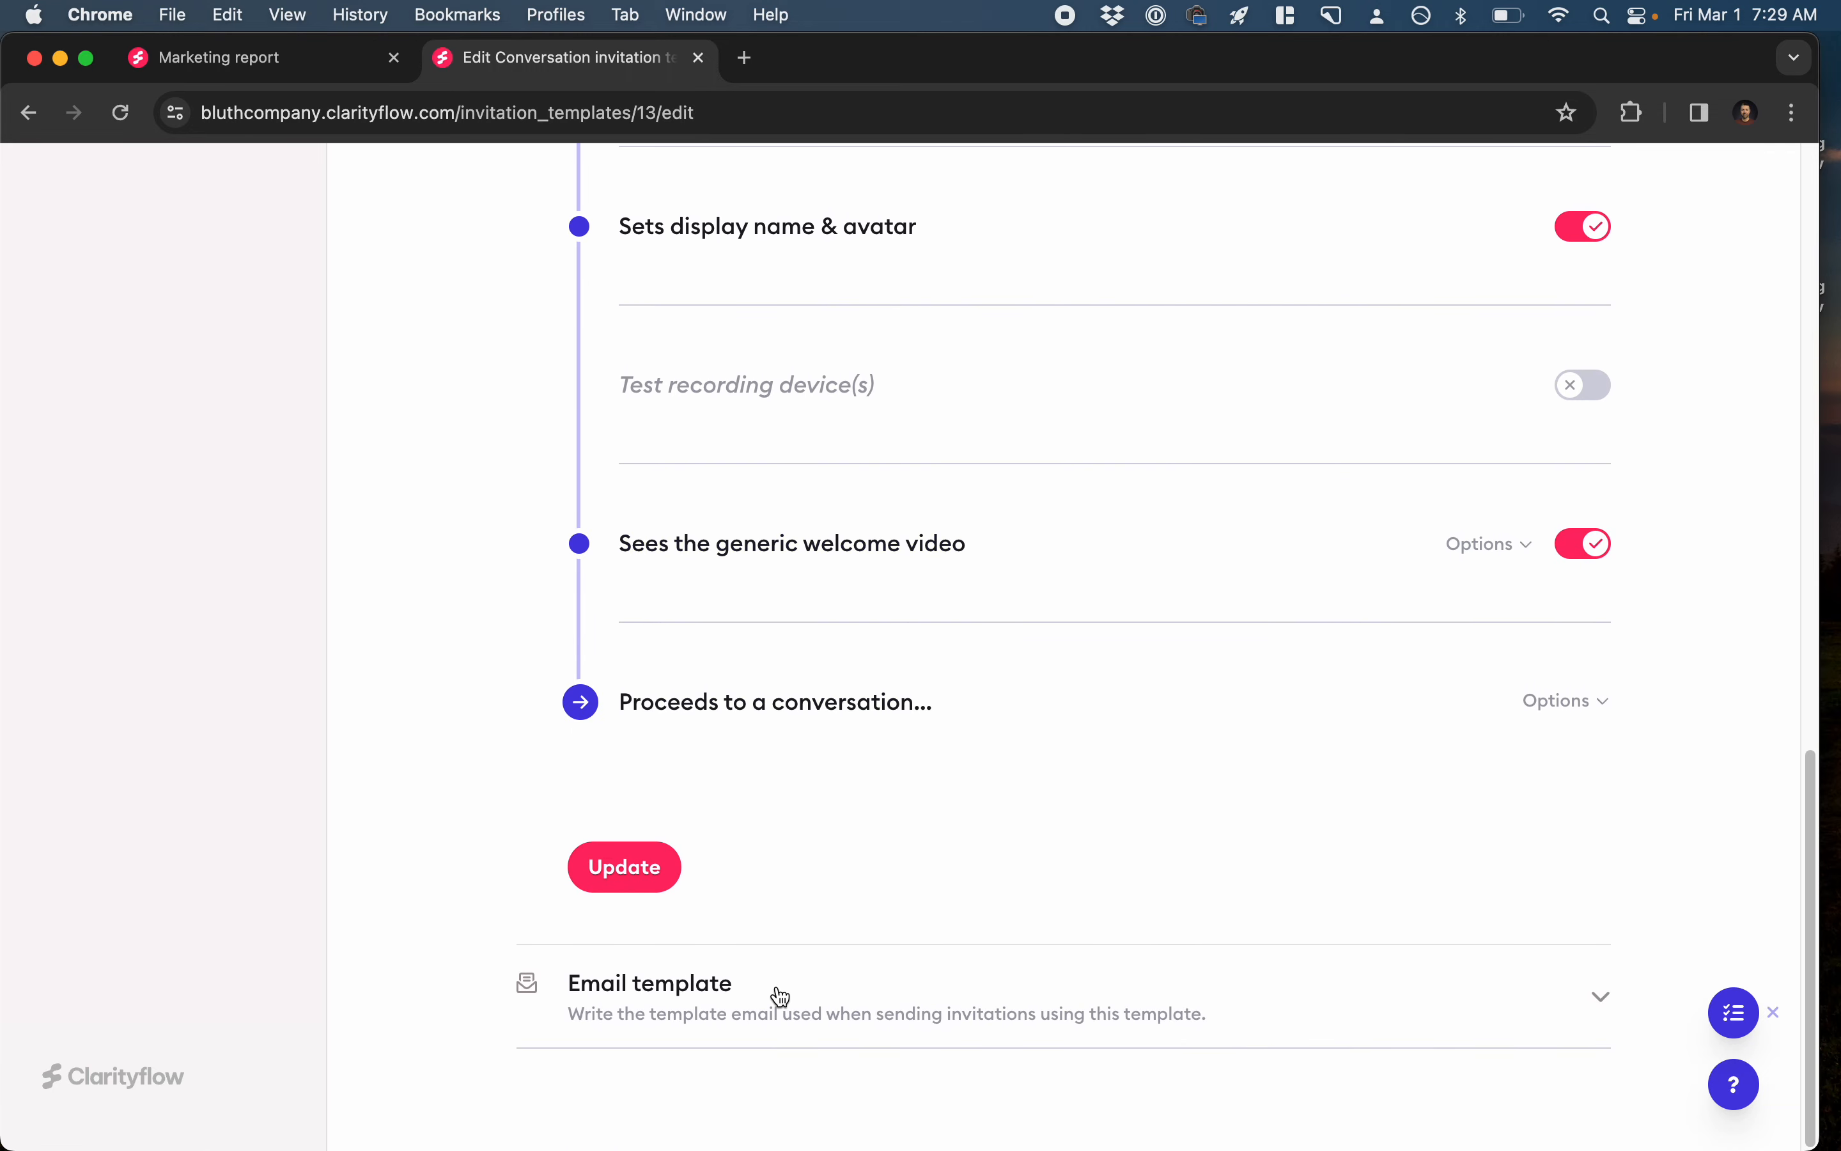
In the template's email, insert "Hey come chat with me asynchronously in our conversation" at the start of the first paragraph.
left_click(781, 996)
scroll(776, 994, "down", 15)
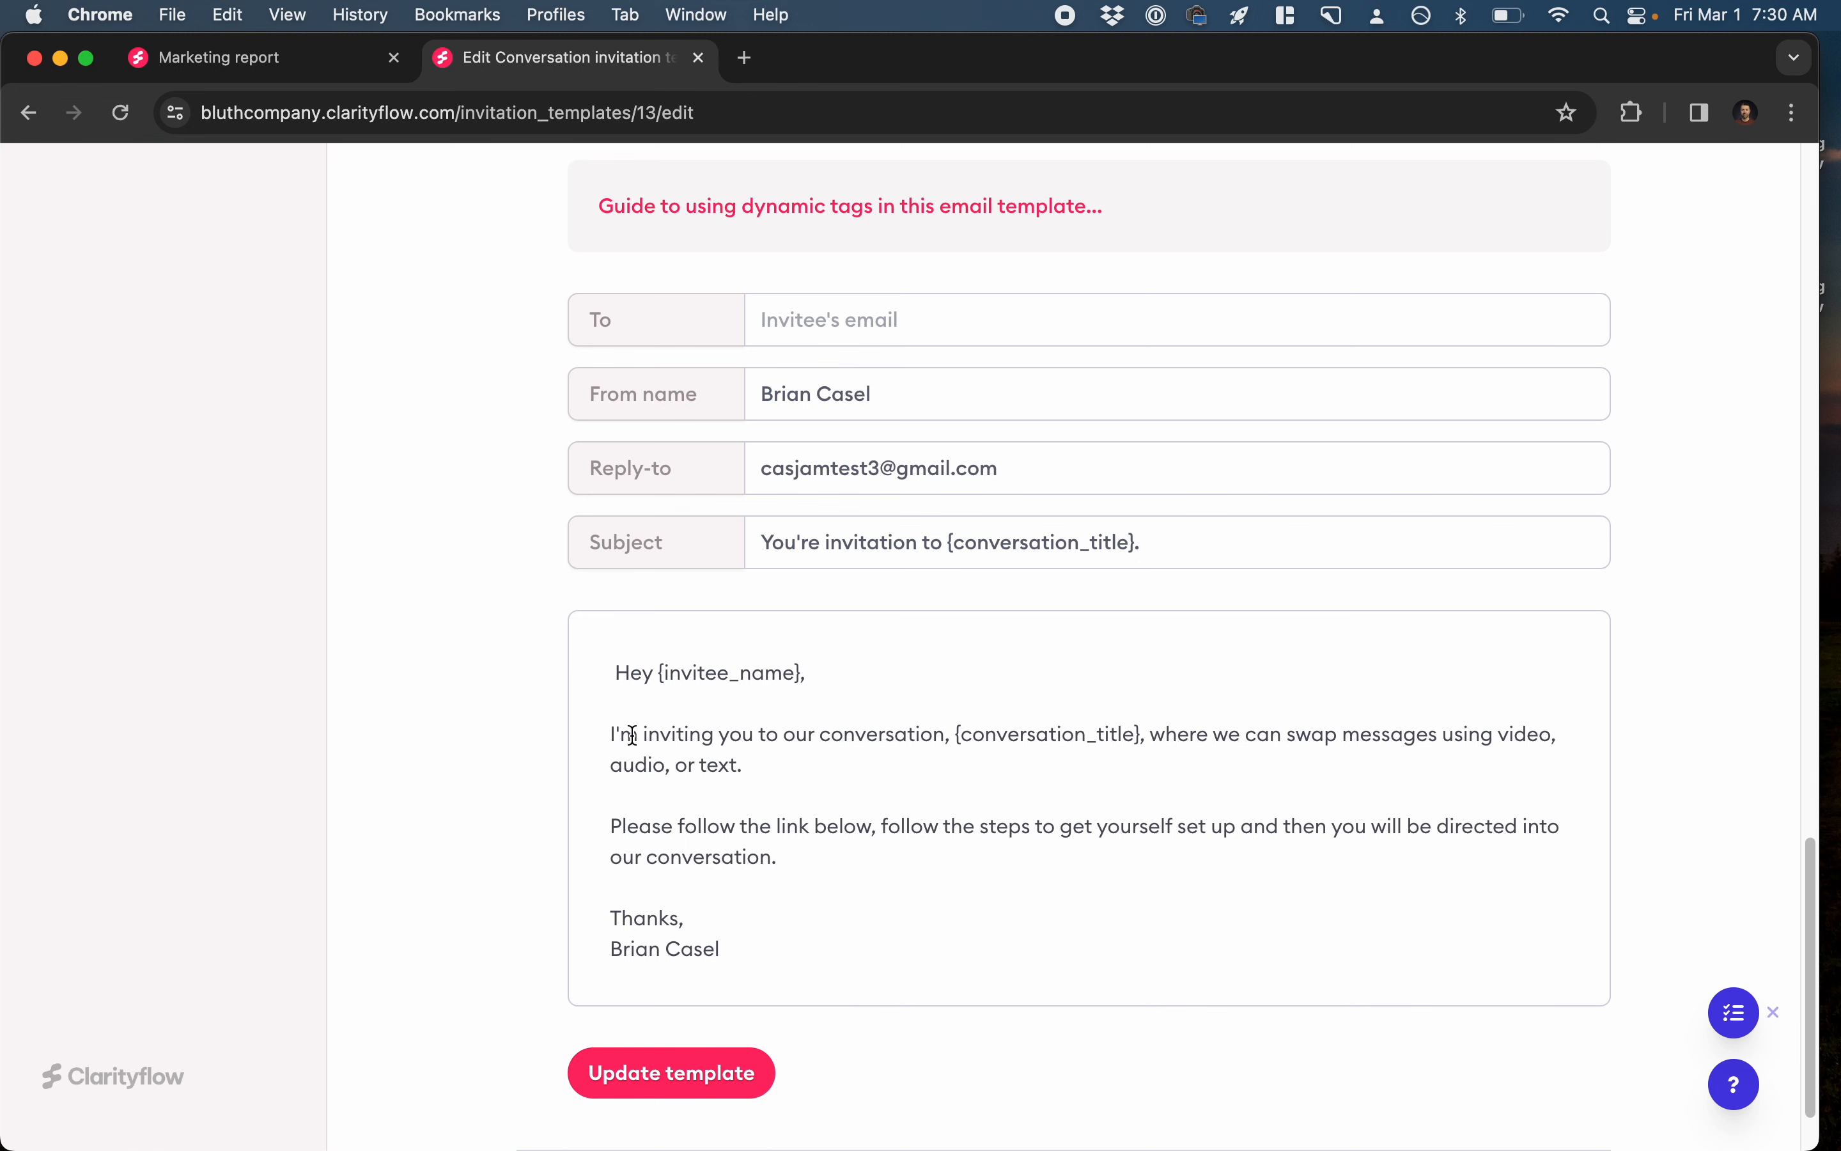
left_click(612, 732)
type("Hey come ch")
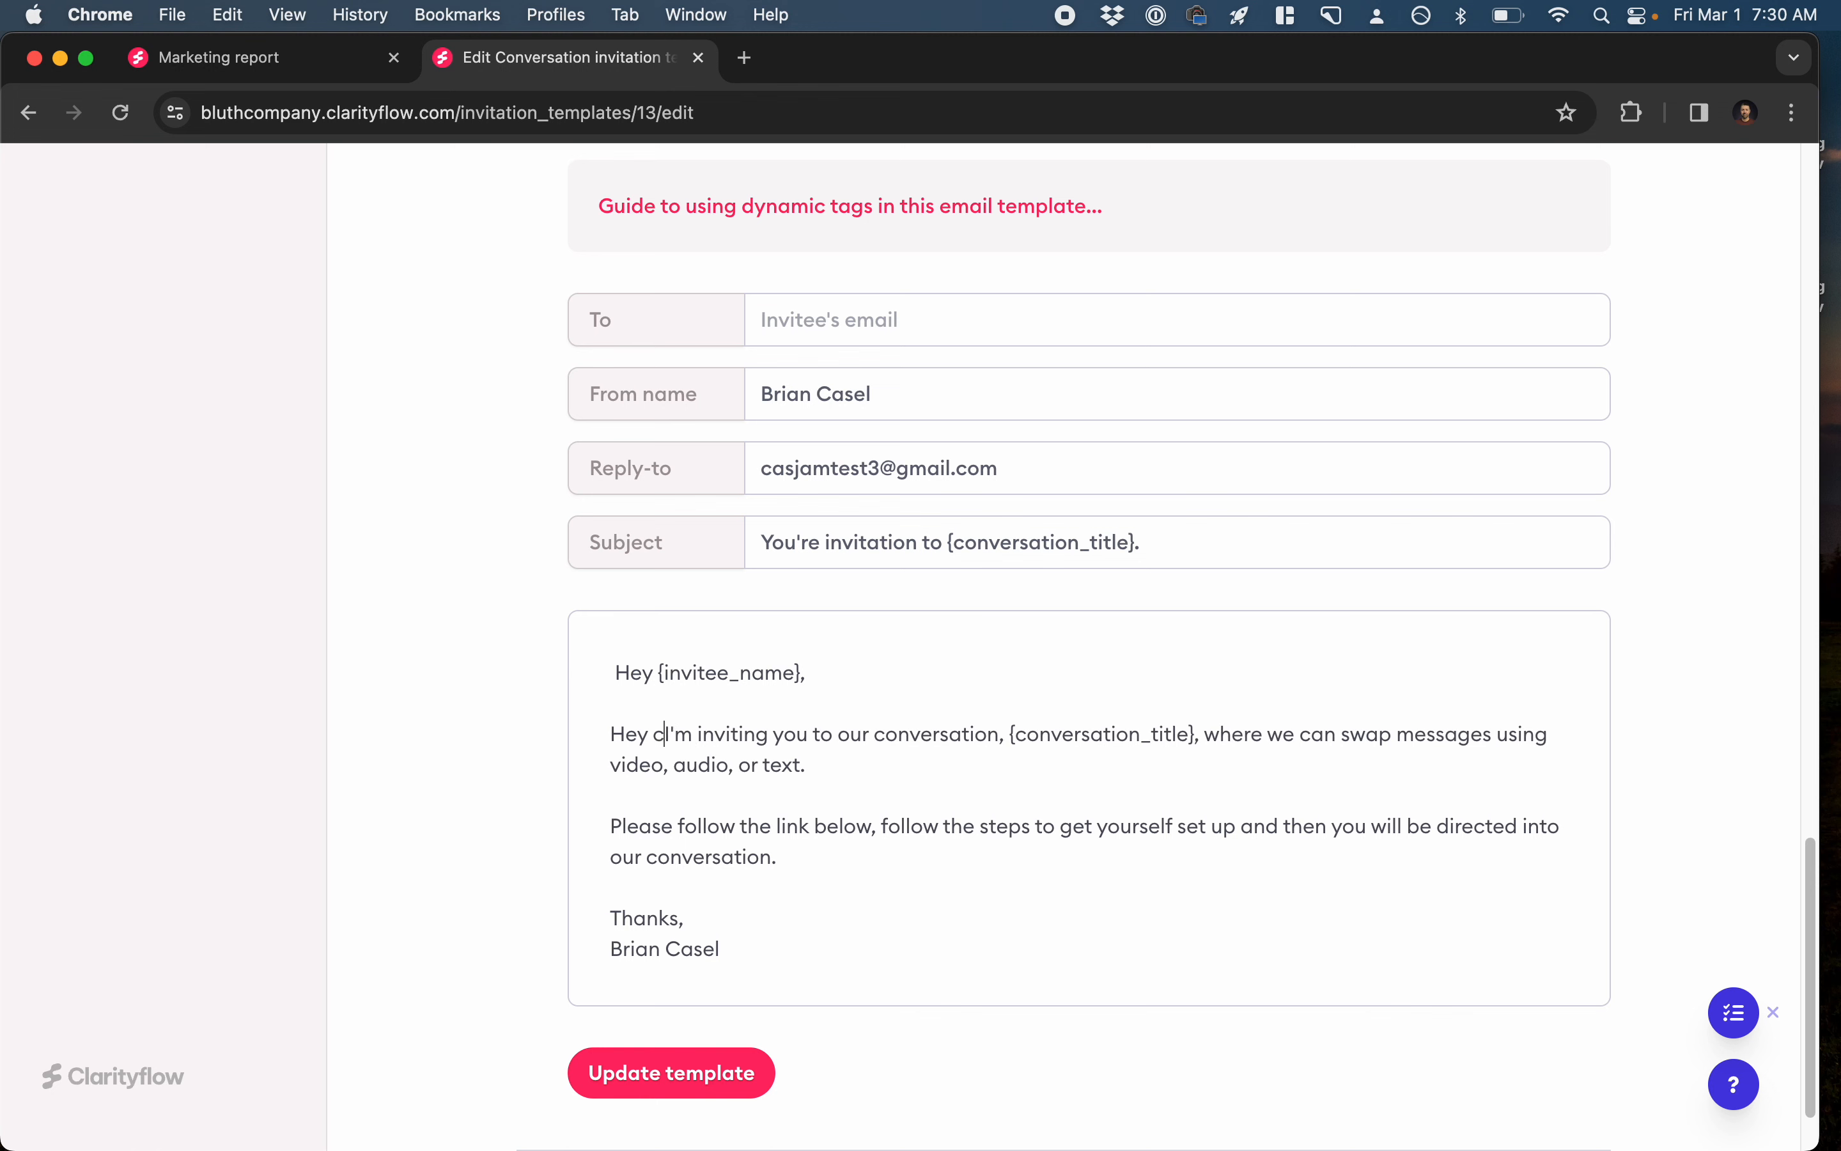
type("at with me as")
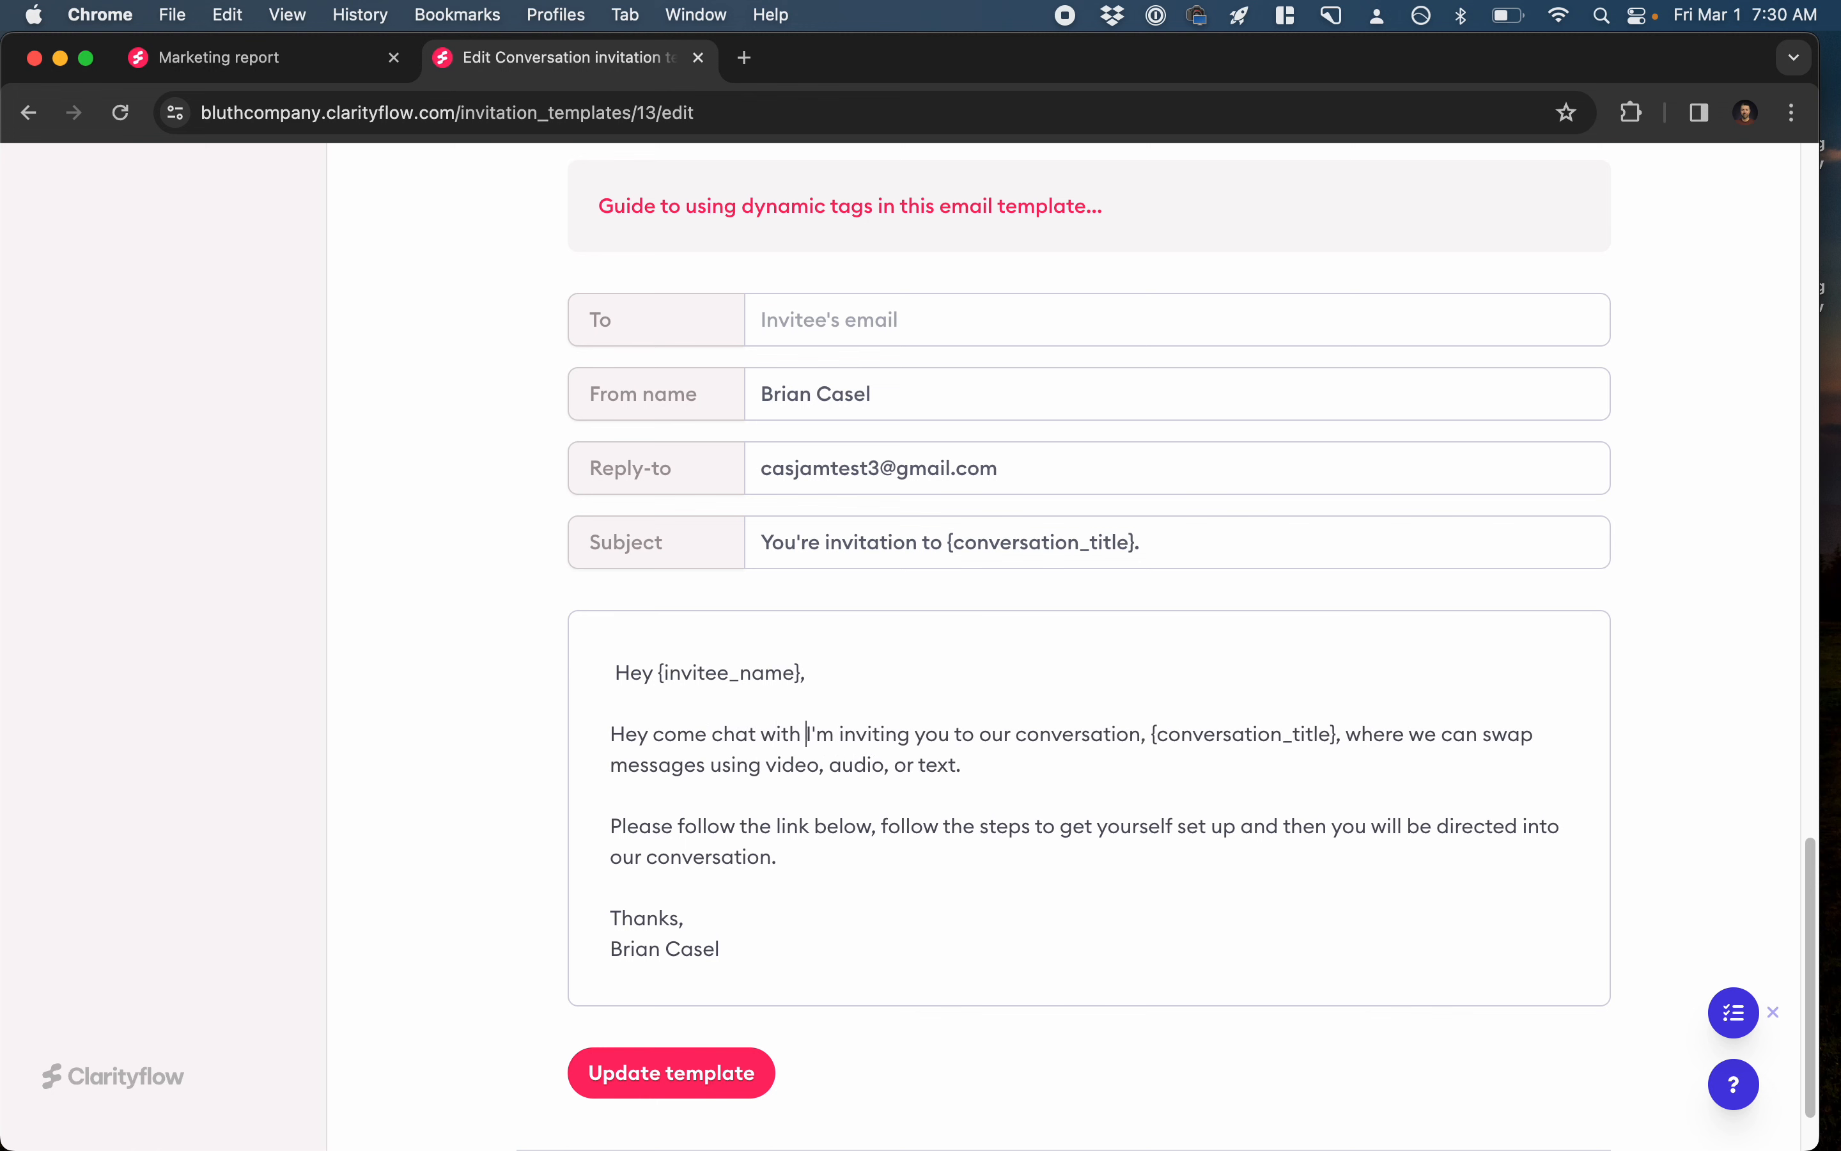
type("ynchronously in ")
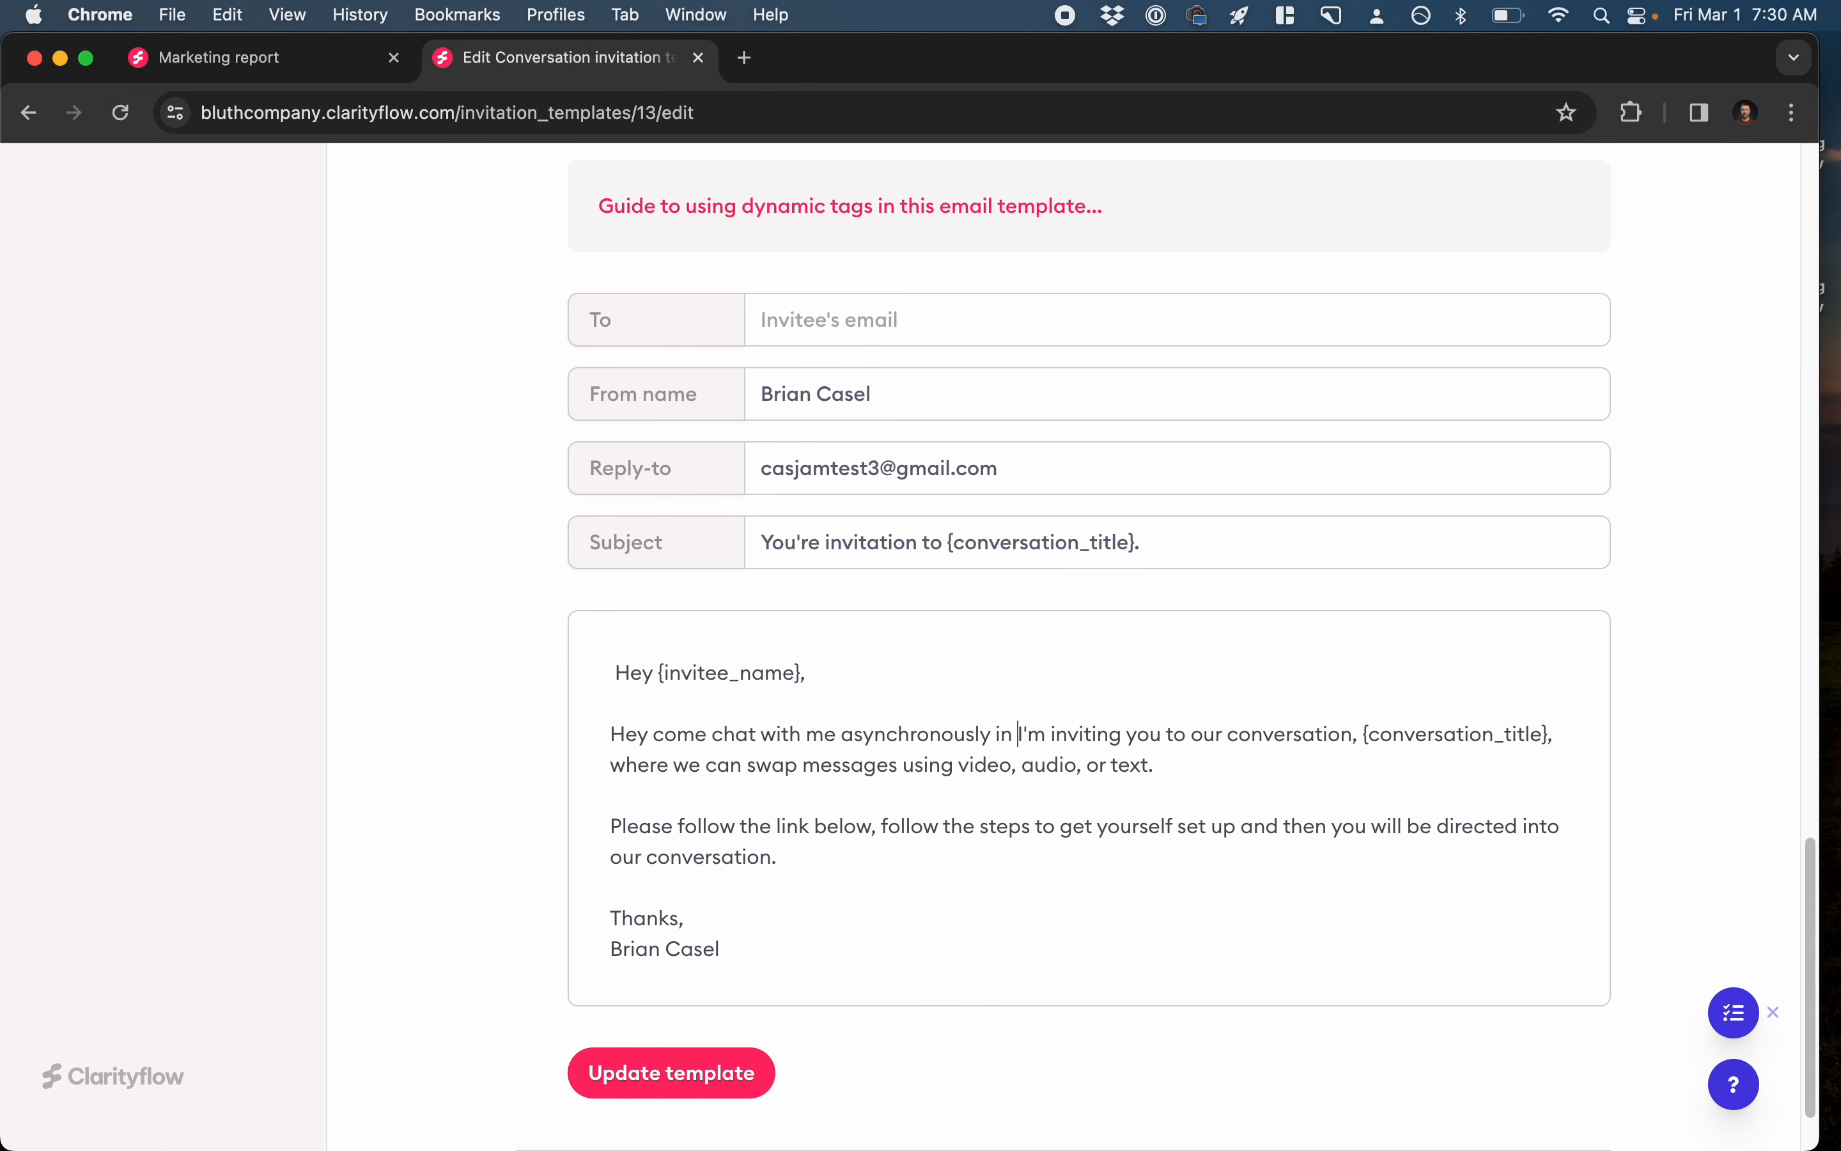
type("our conversation")
Delete the leftover wording "I'm inviting you to our conversation" from the email body and save the email template.
key("shift+alt+Right")
key("shift+alt+Right")
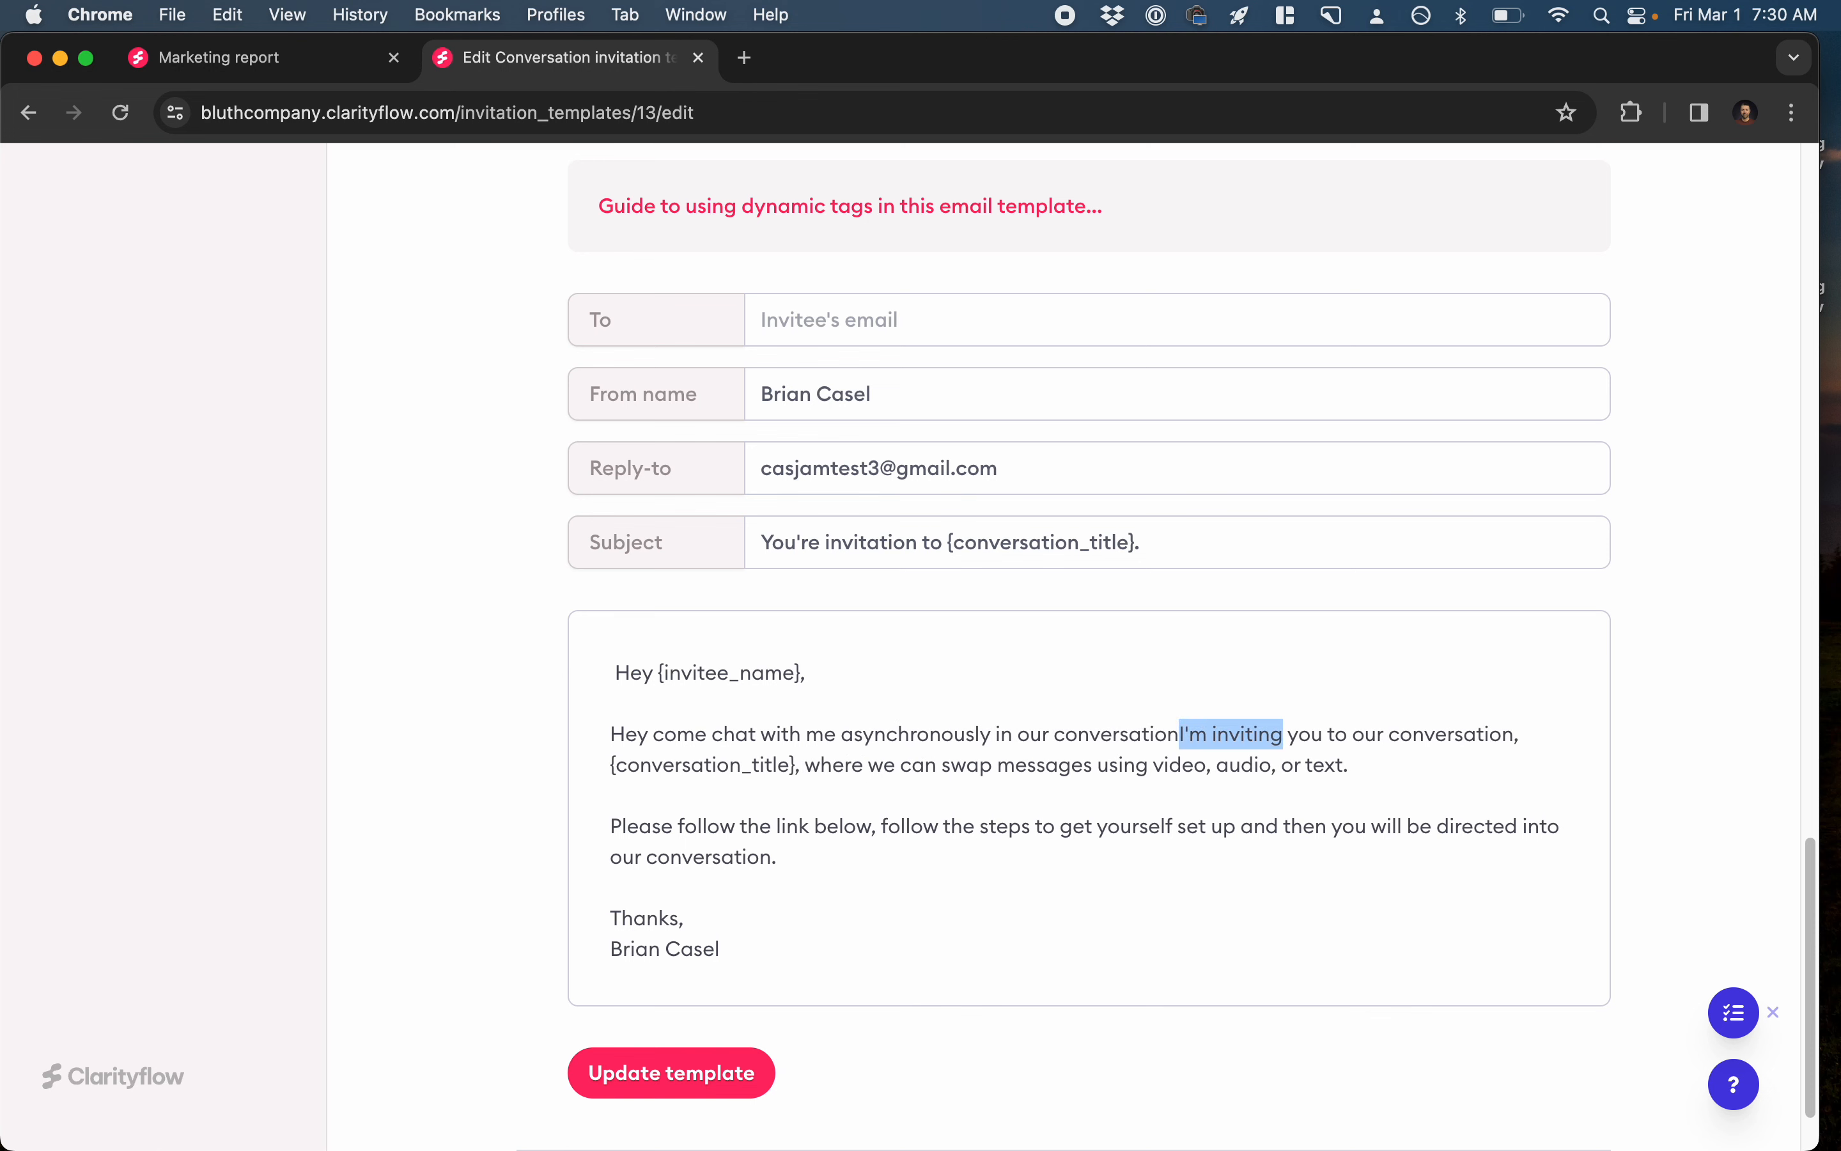
key("shift+alt+Right")
key("shift+alt+Right")
key("shift+alt+Right")
key("shift+alt+Right")
key("BackSpace")
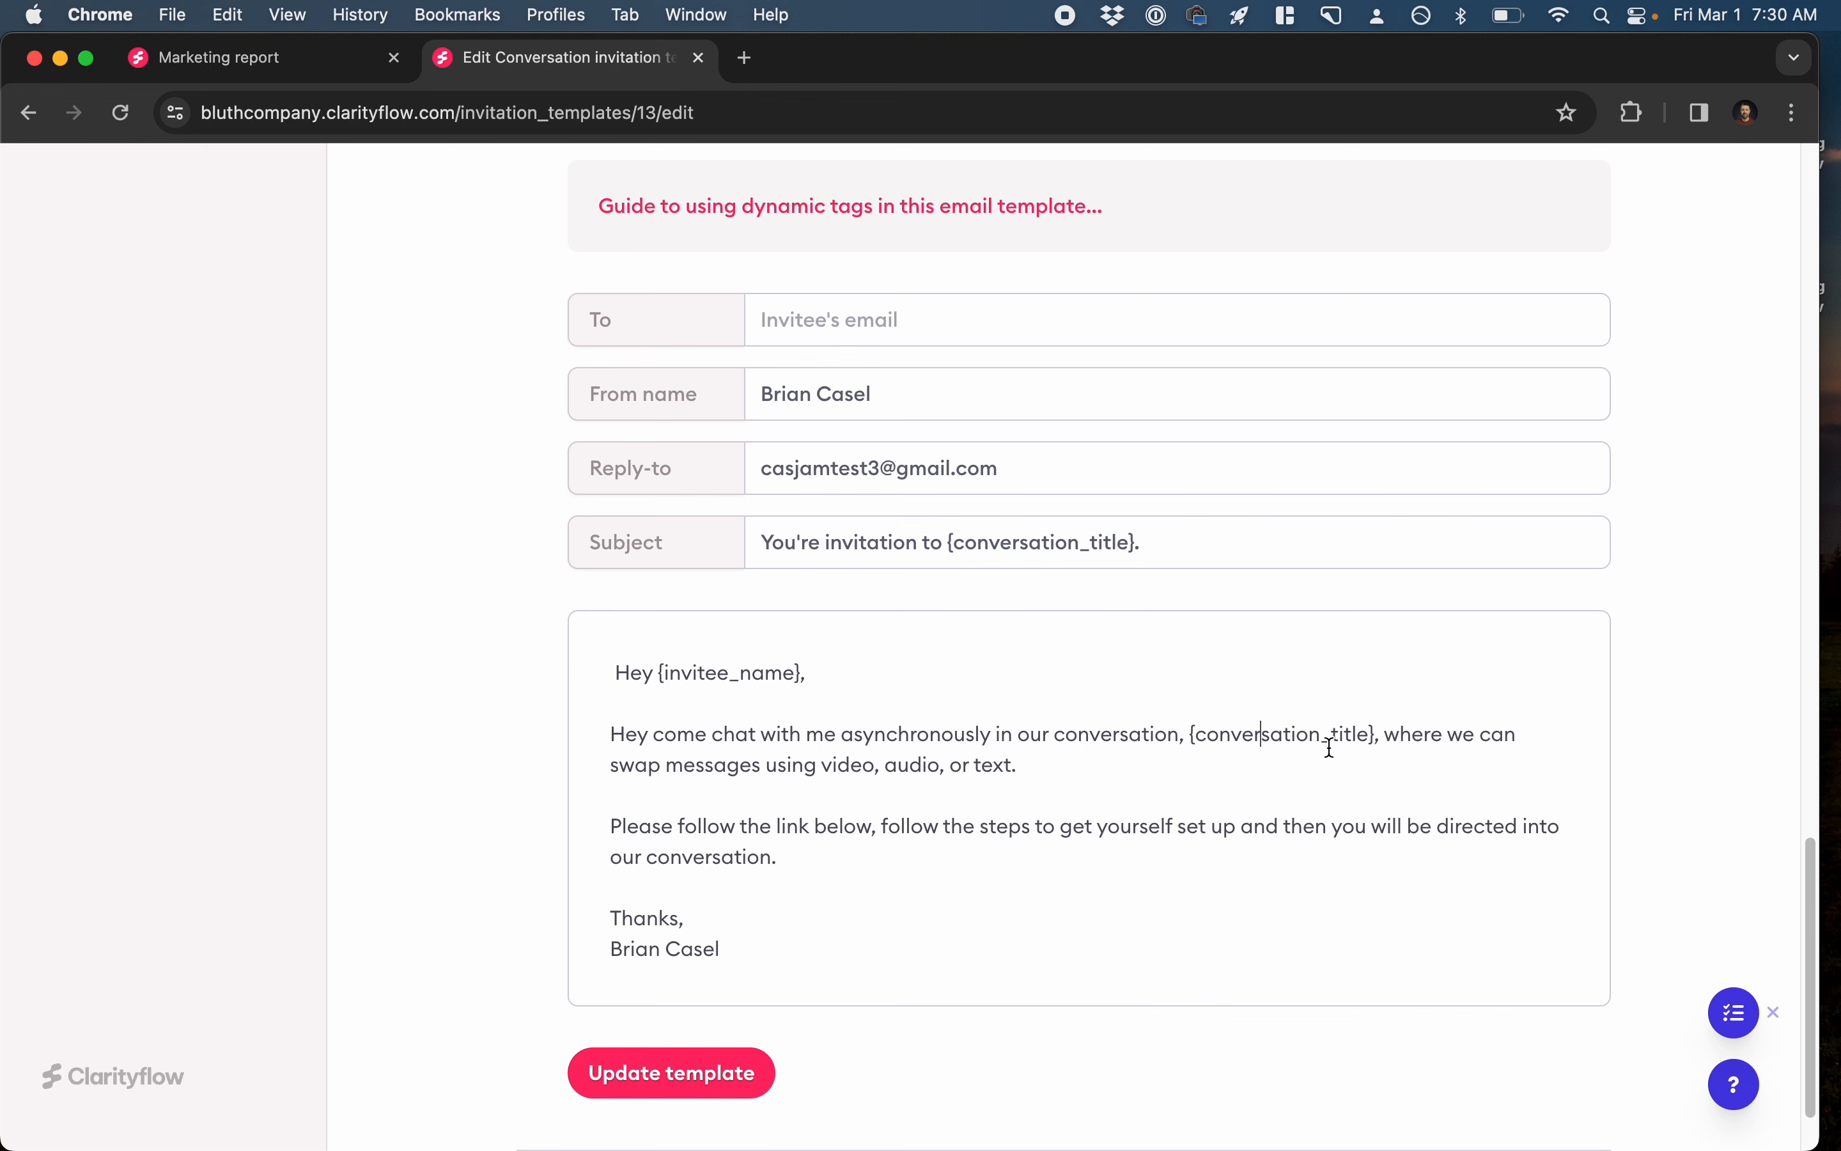
double_click(1030, 542)
left_click(697, 1079)
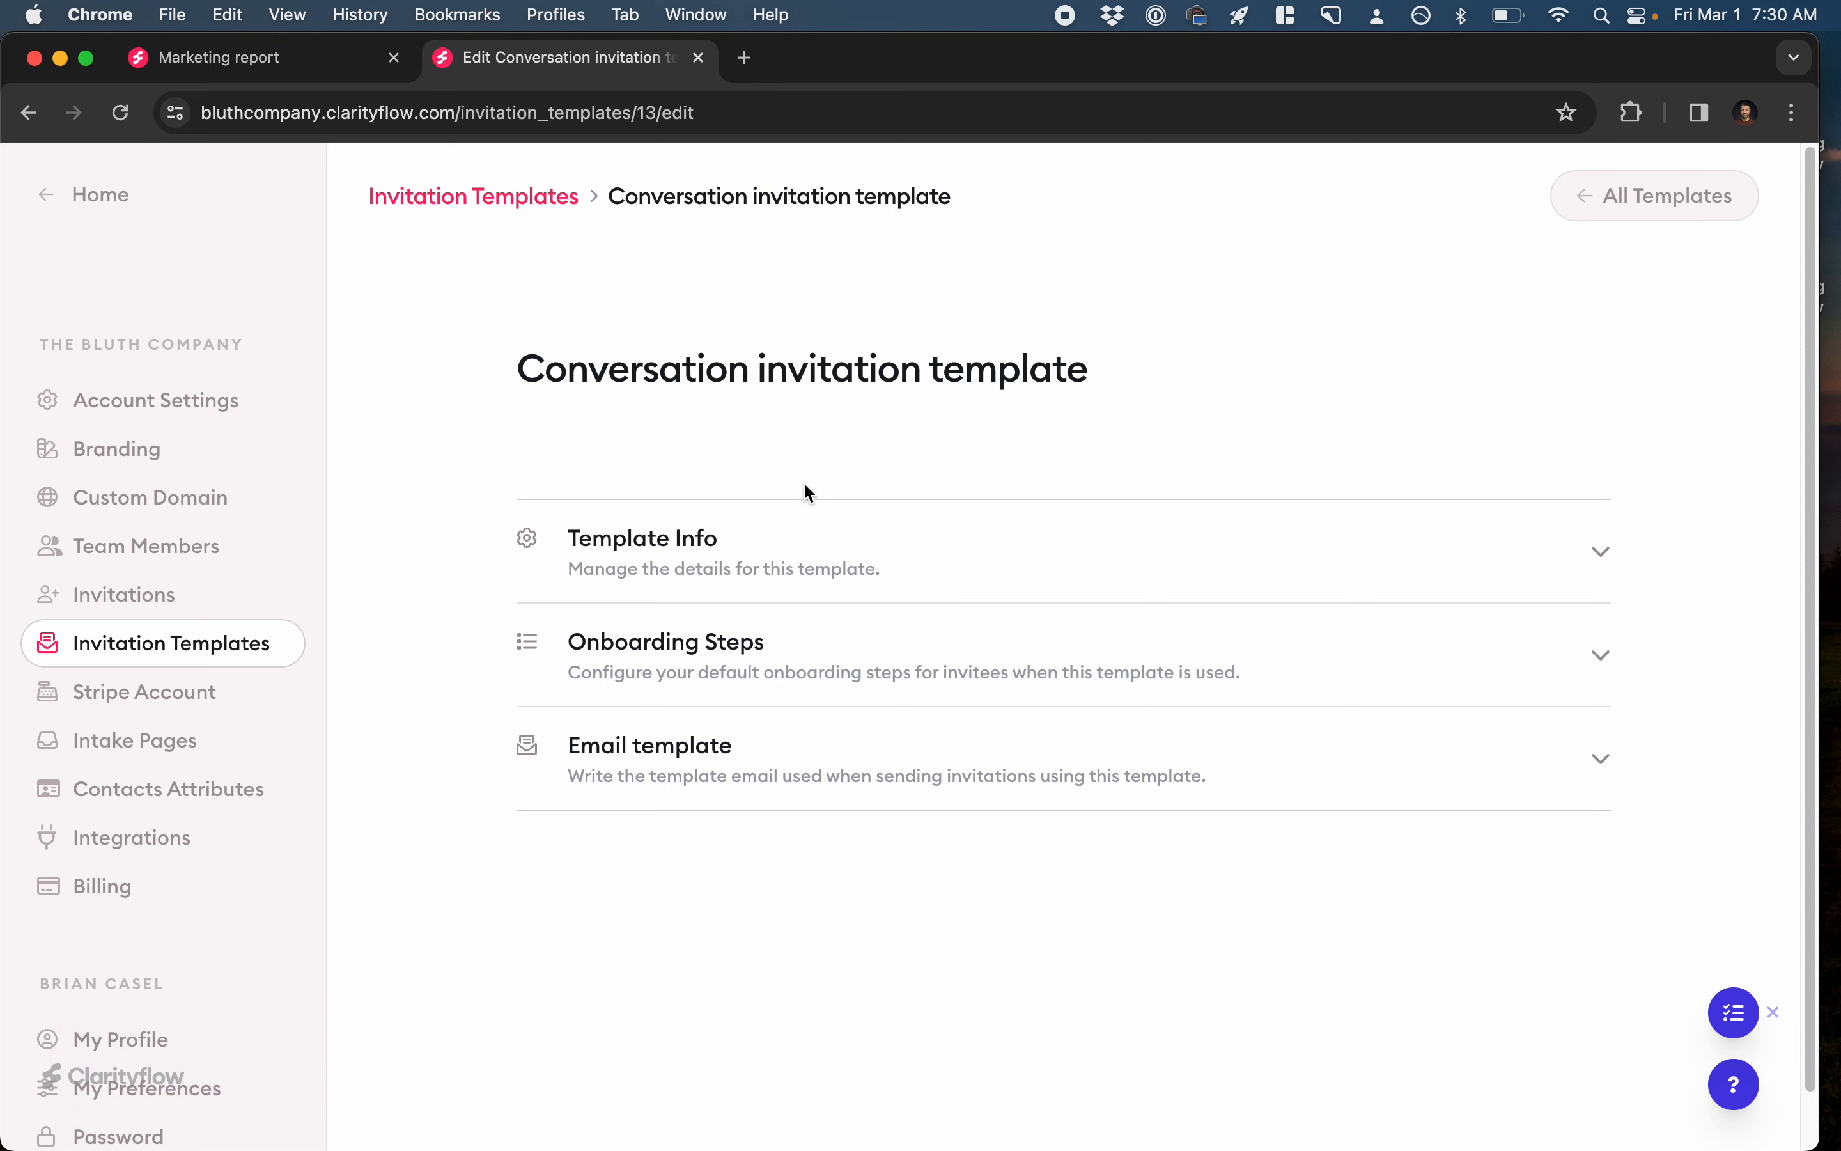
Start a new invitation template and name it "Teammate conversation template".
left_click(215, 646)
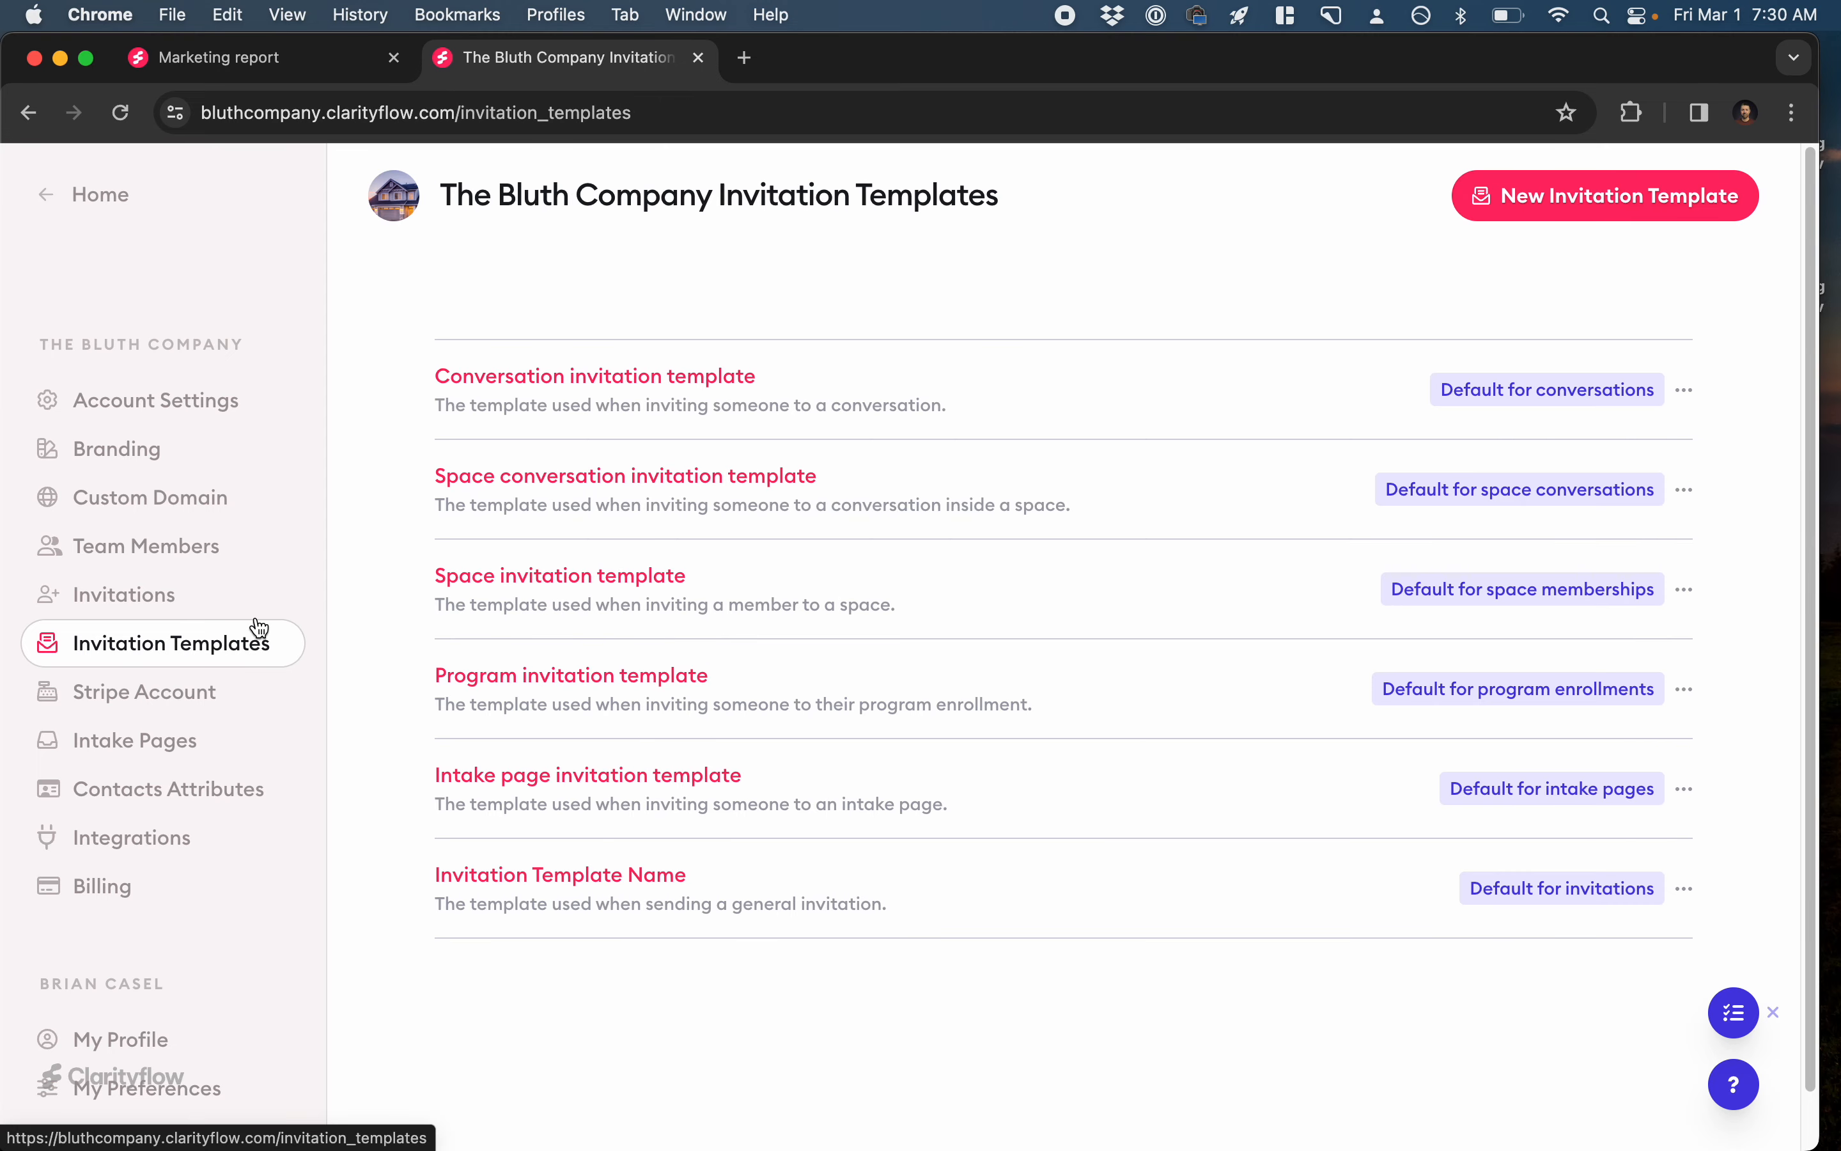
left_click(1588, 218)
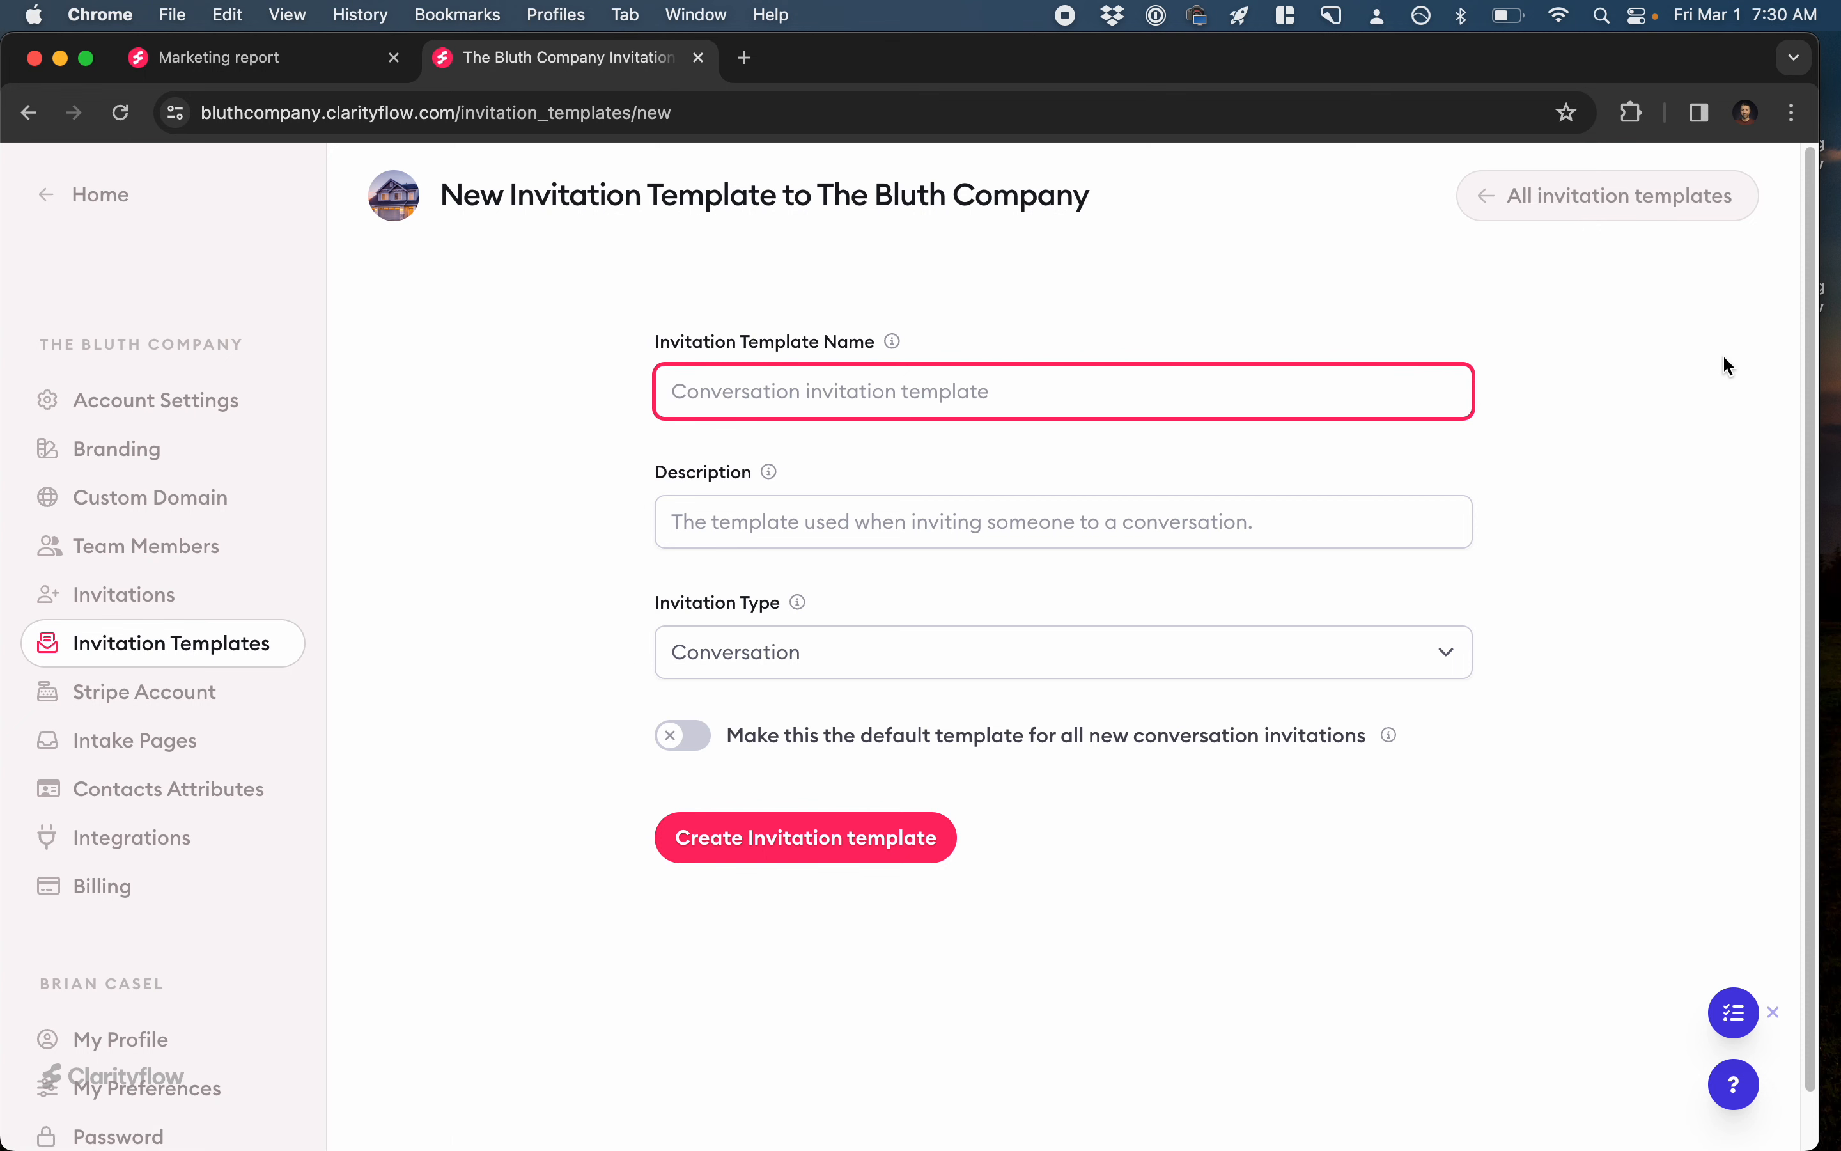
type("Teammat")
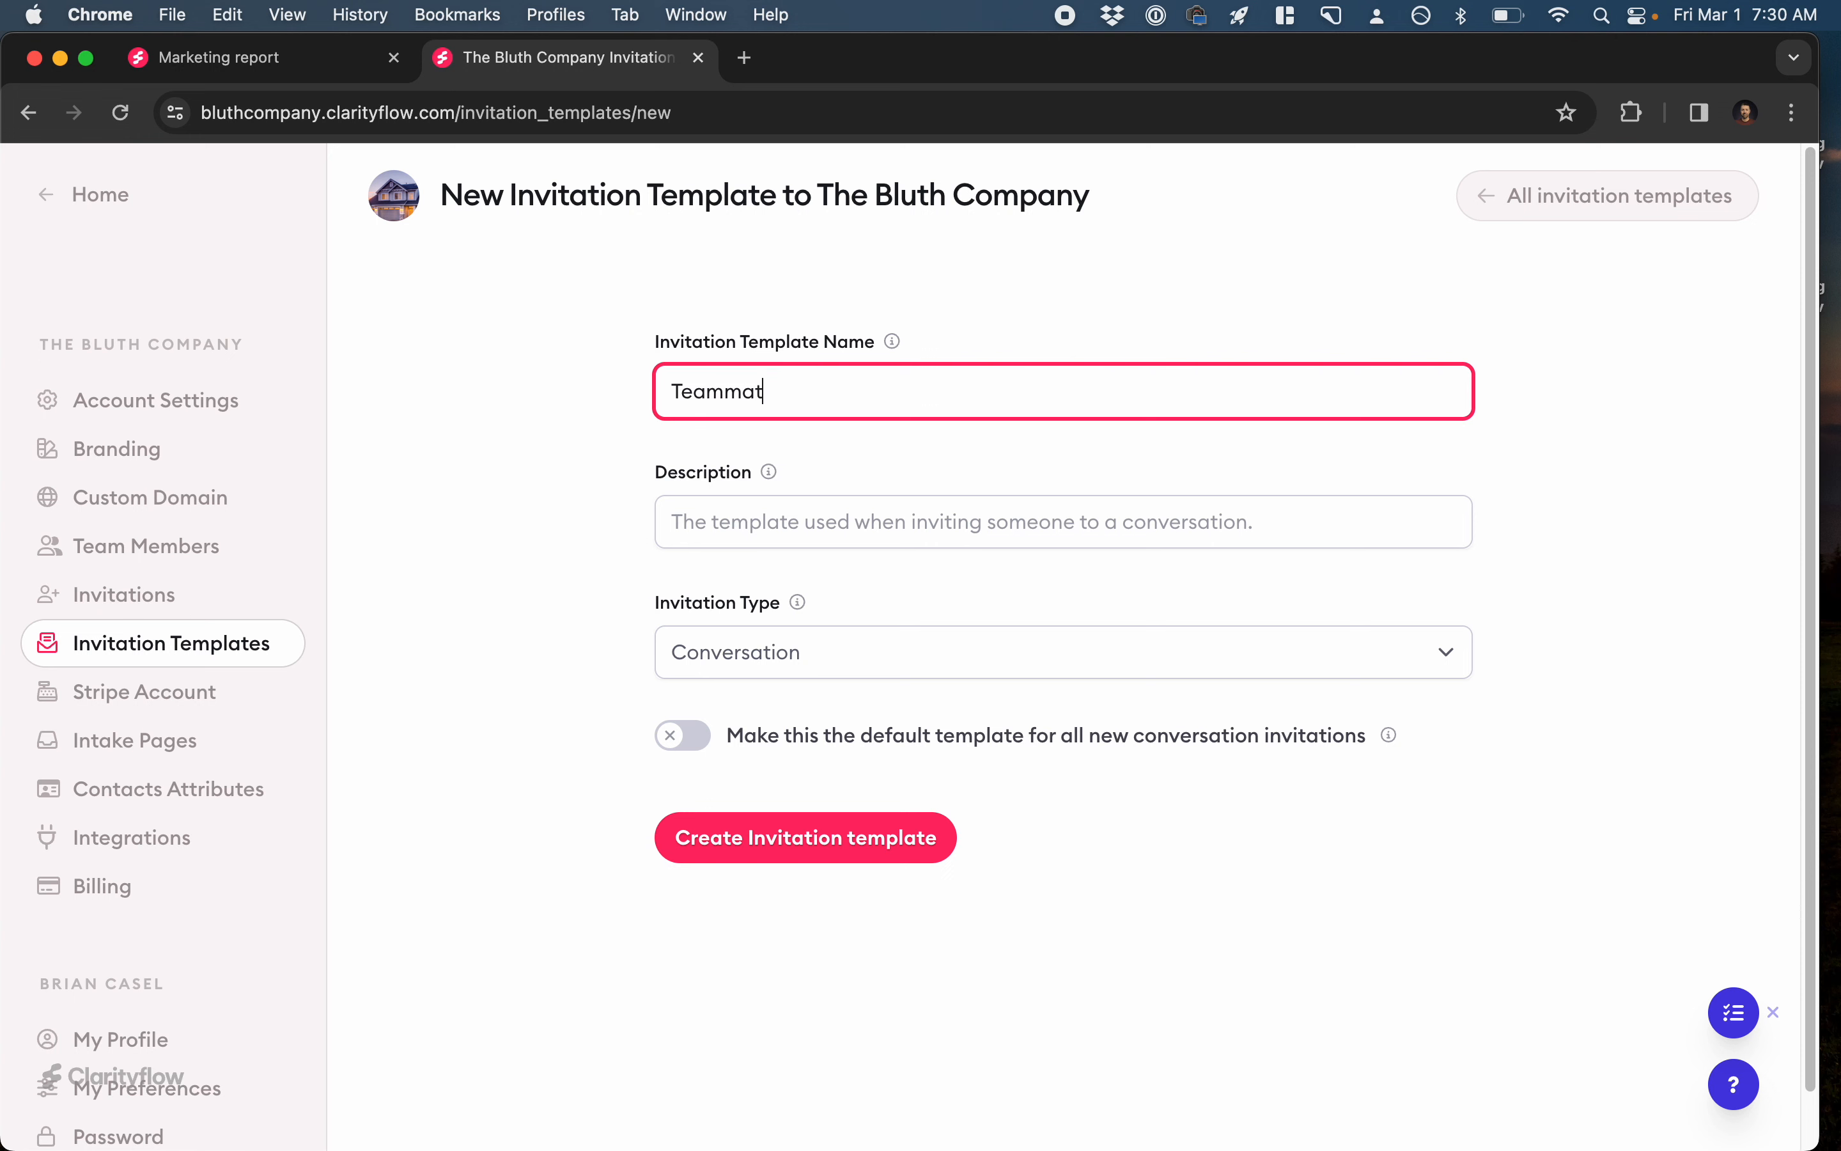
type("e conversation template")
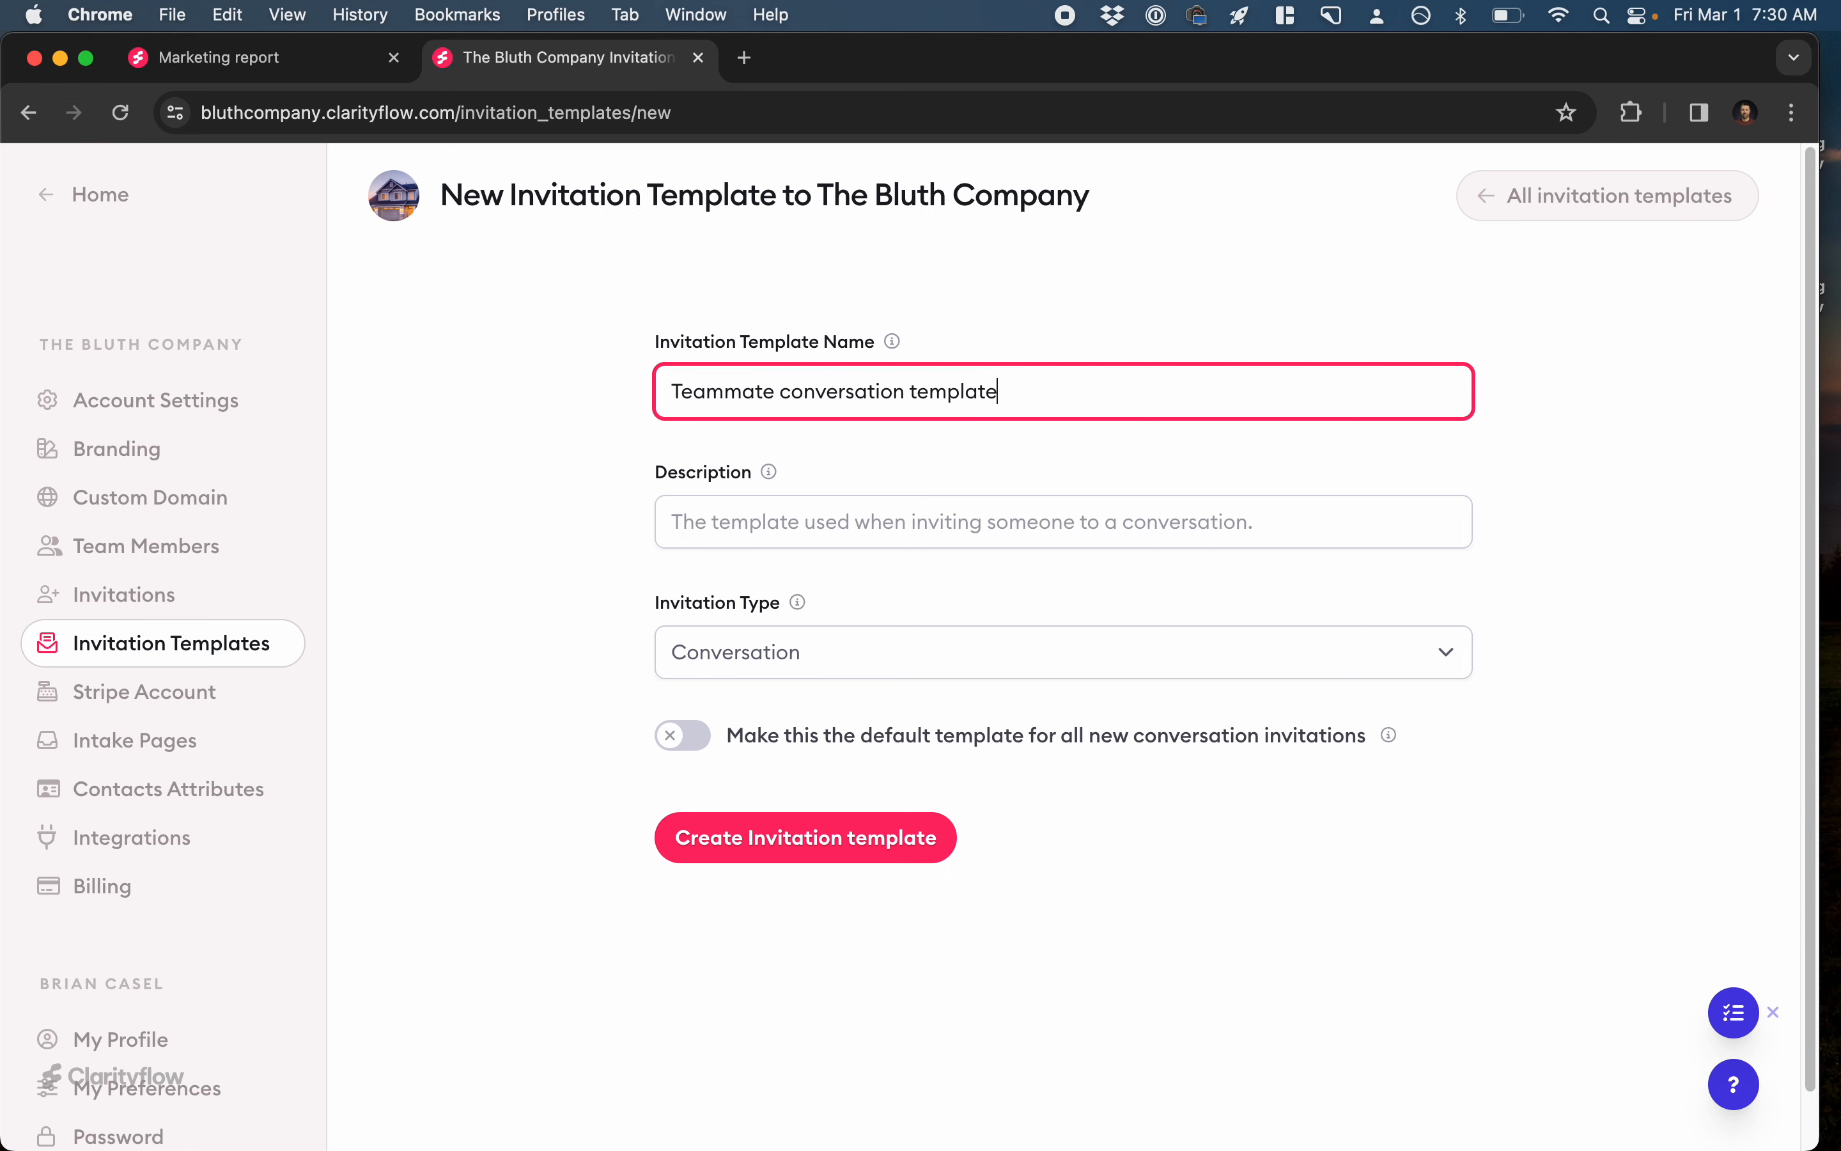
Describe the new template as "Used when inviting teammates to conversations" and create it with the Conversation type.
key("Tab")
type("Used when ha")
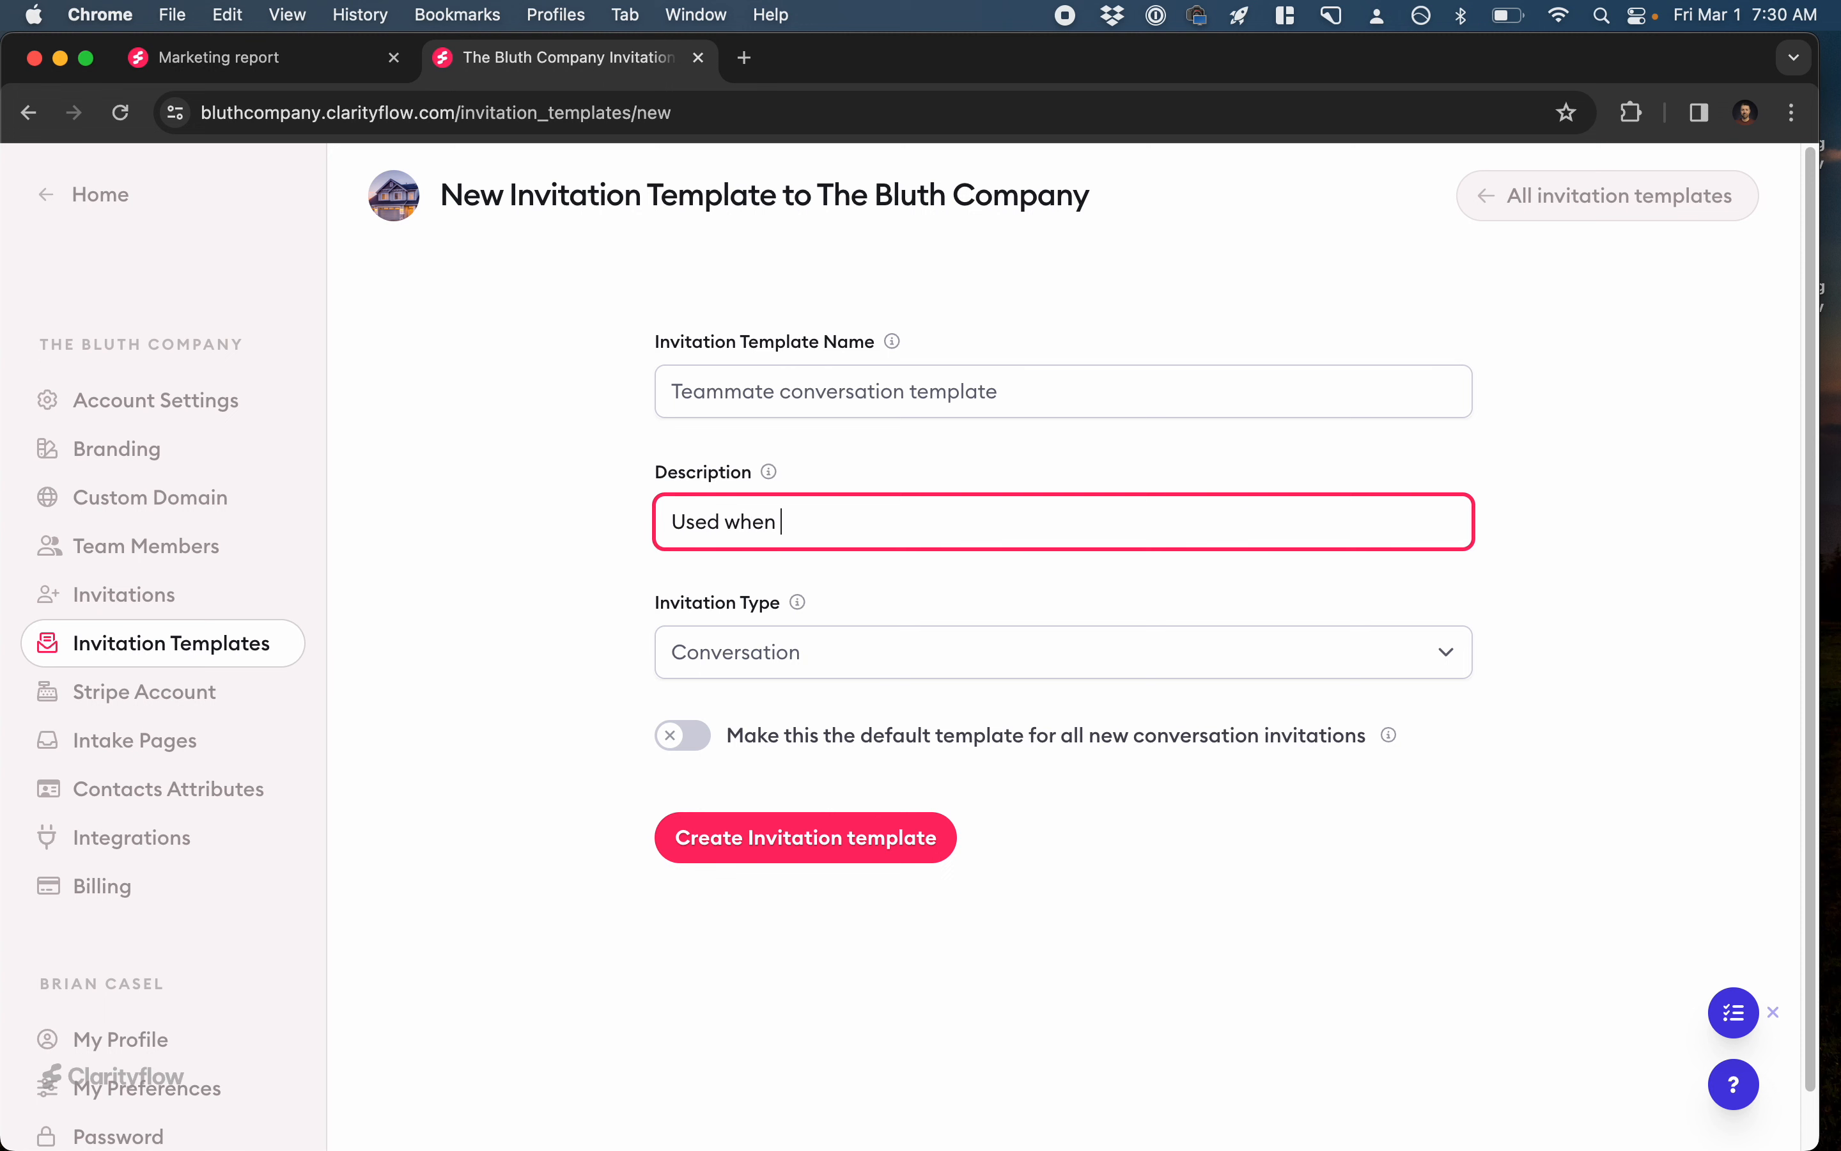
key("BackSpace")
key("BackSpace")
type("inviting teammates to c")
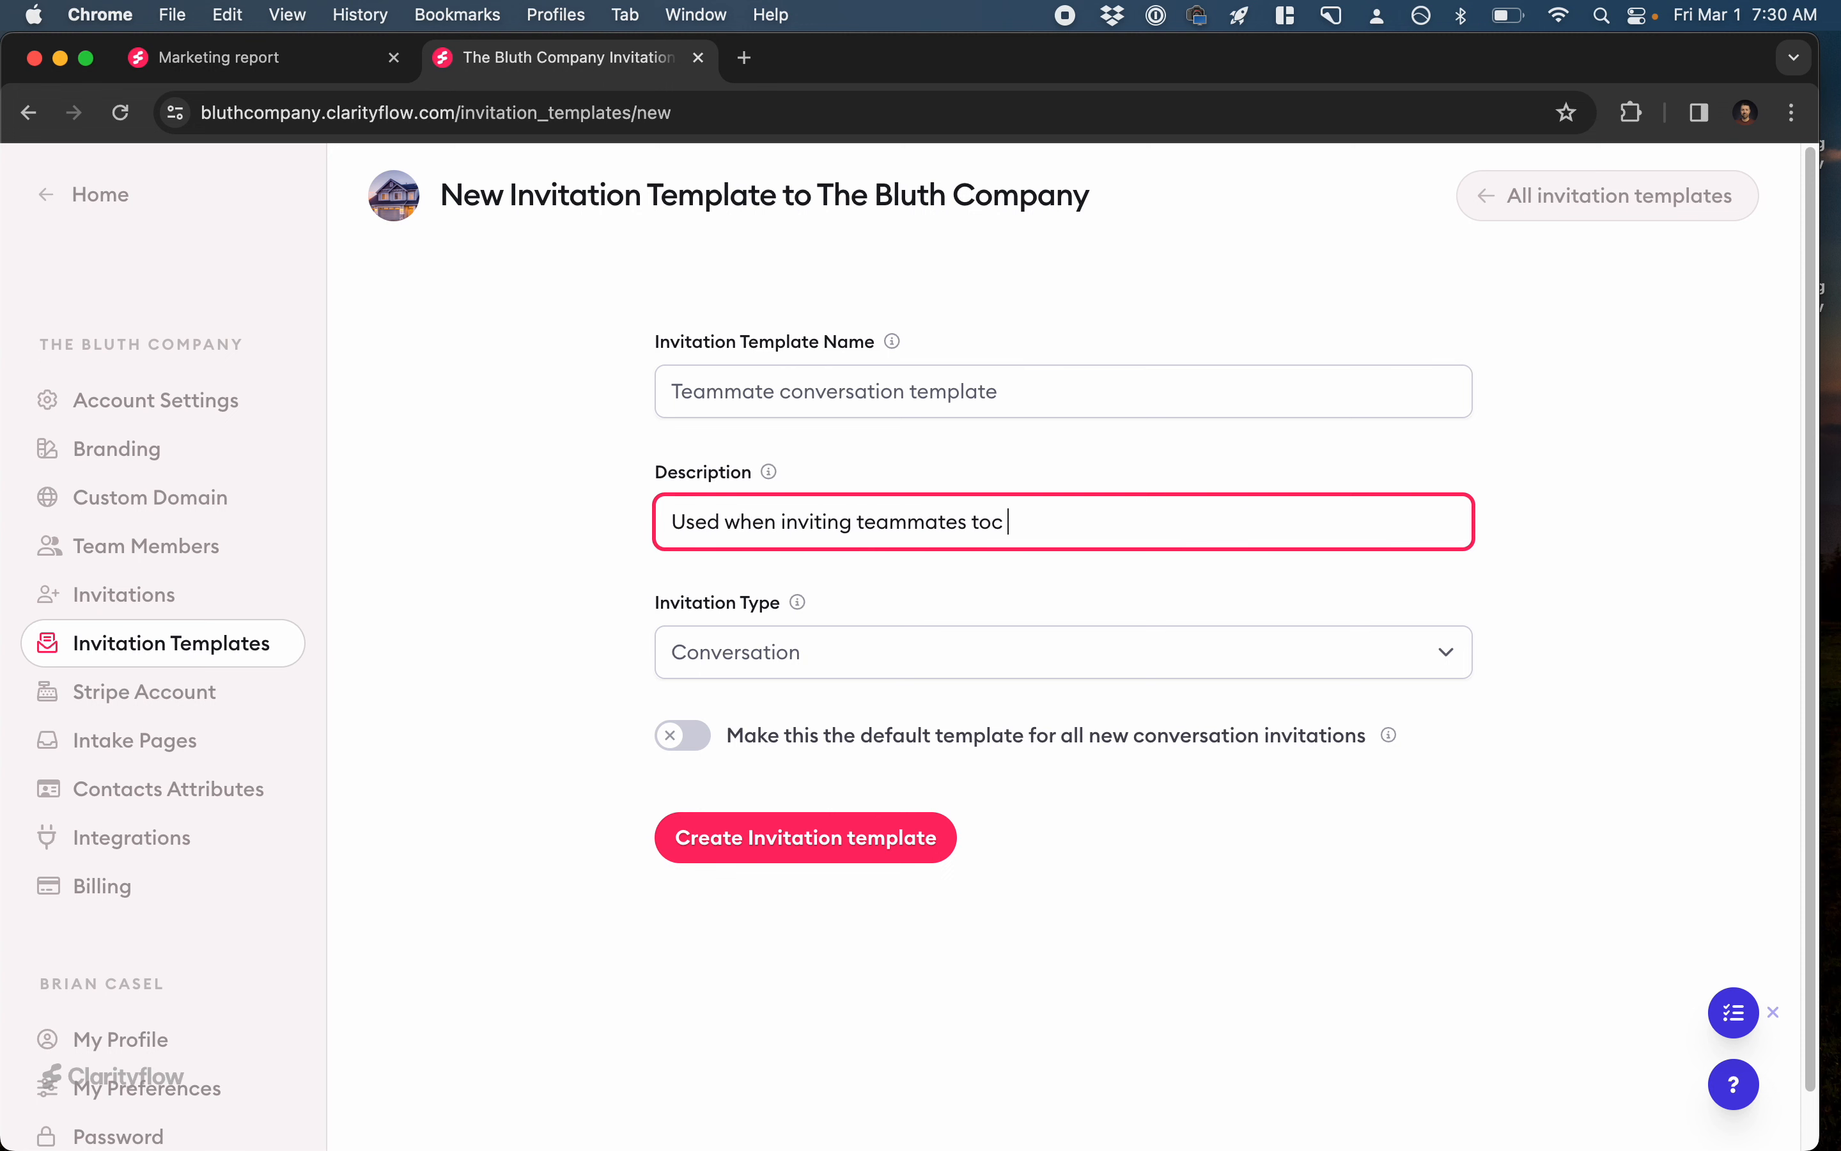
key("BackSpace")
type("conversations")
left_click(856, 820)
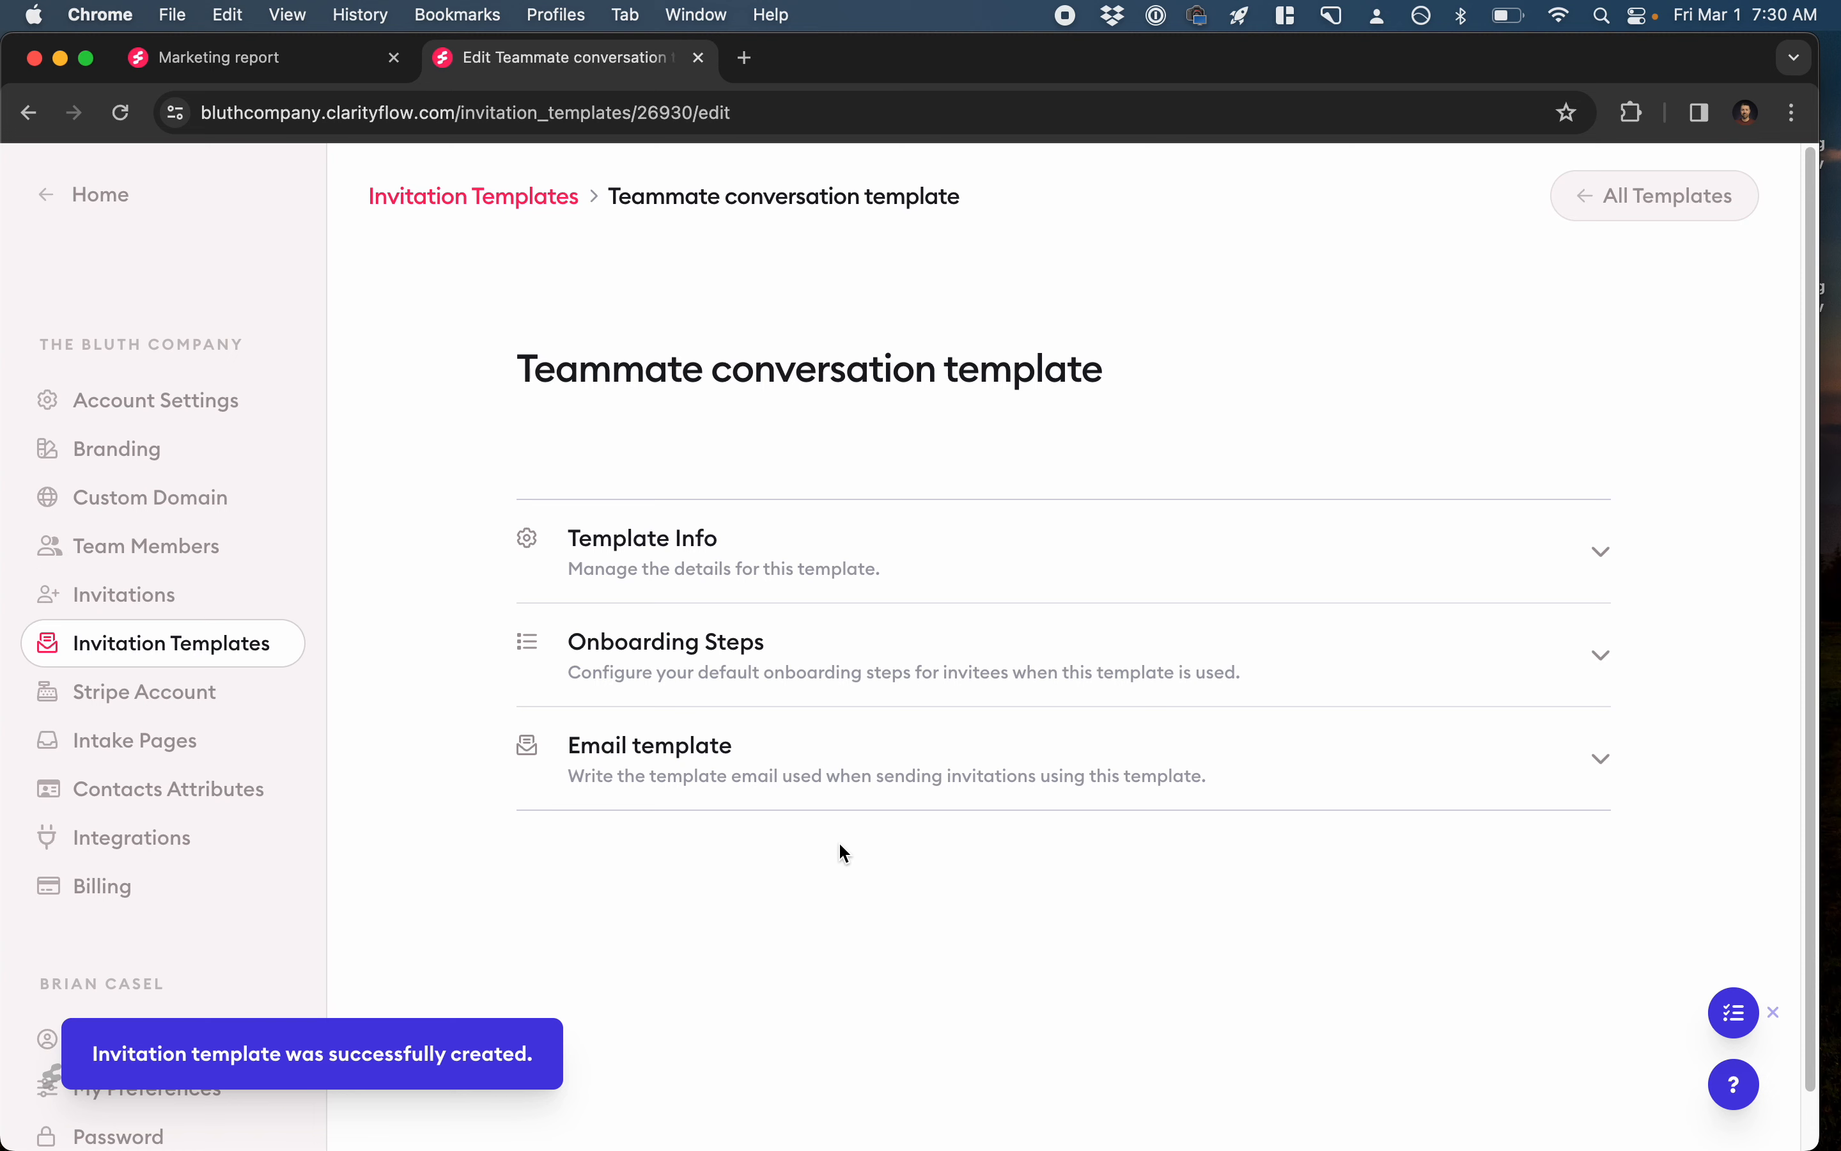
In the teammate template's email, insert "internal" before "conversation" in the first paragraph and save the template.
left_click(848, 780)
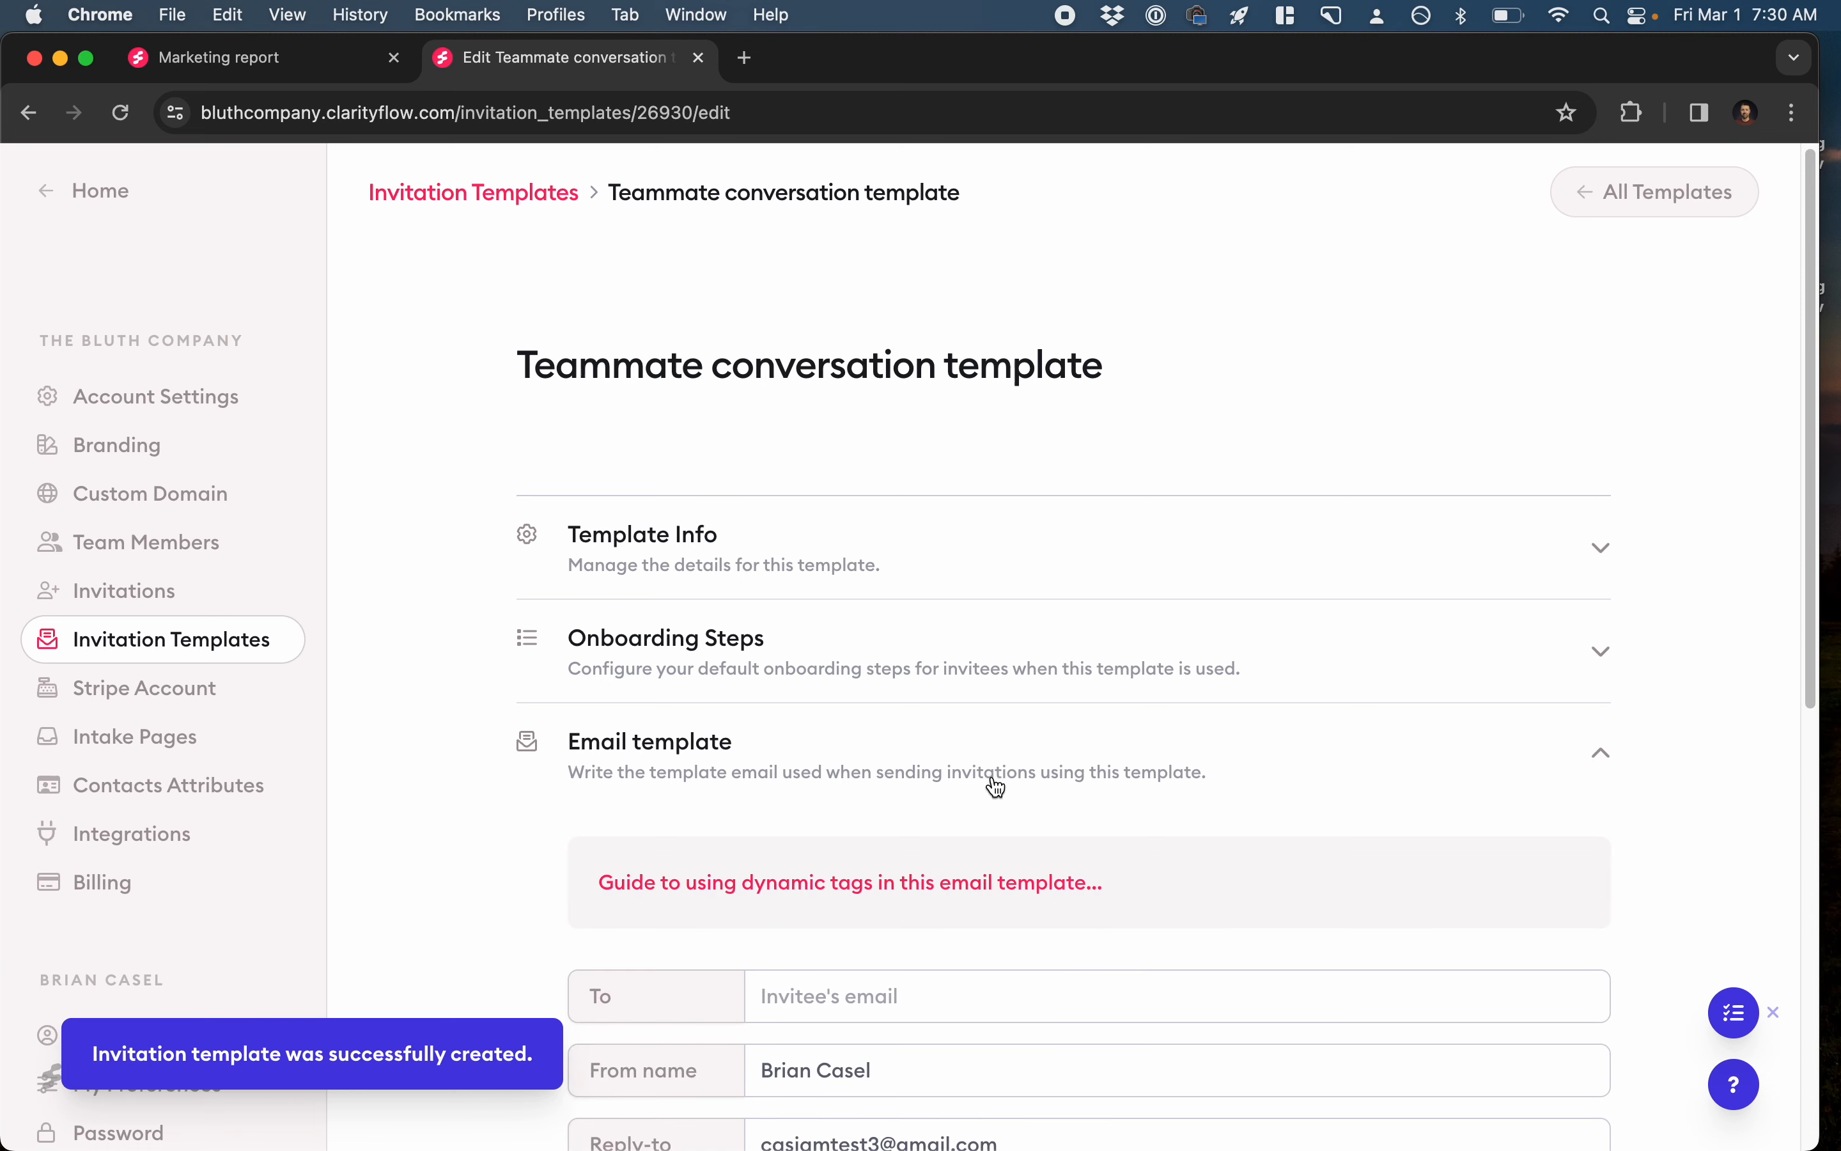
scroll(992, 778, "down", 10)
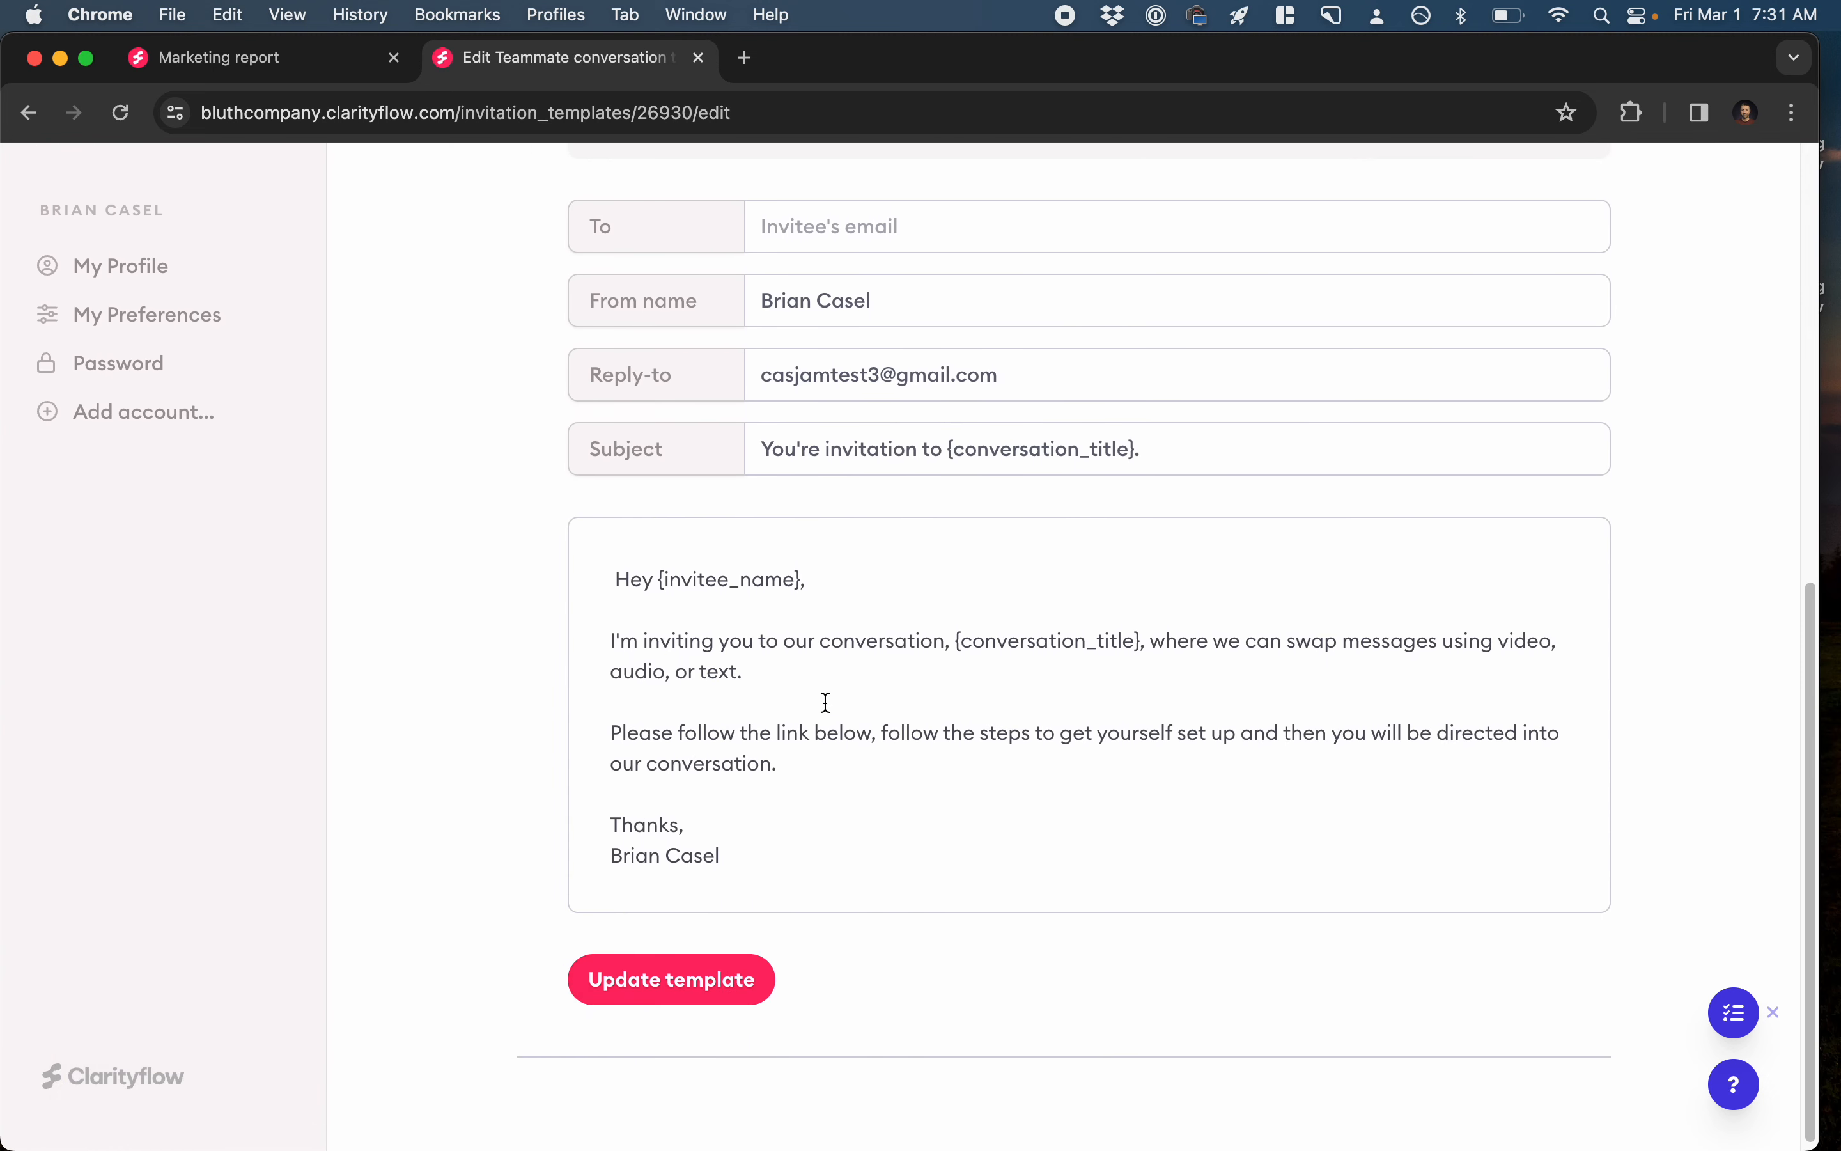
left_click(812, 647)
type("interna")
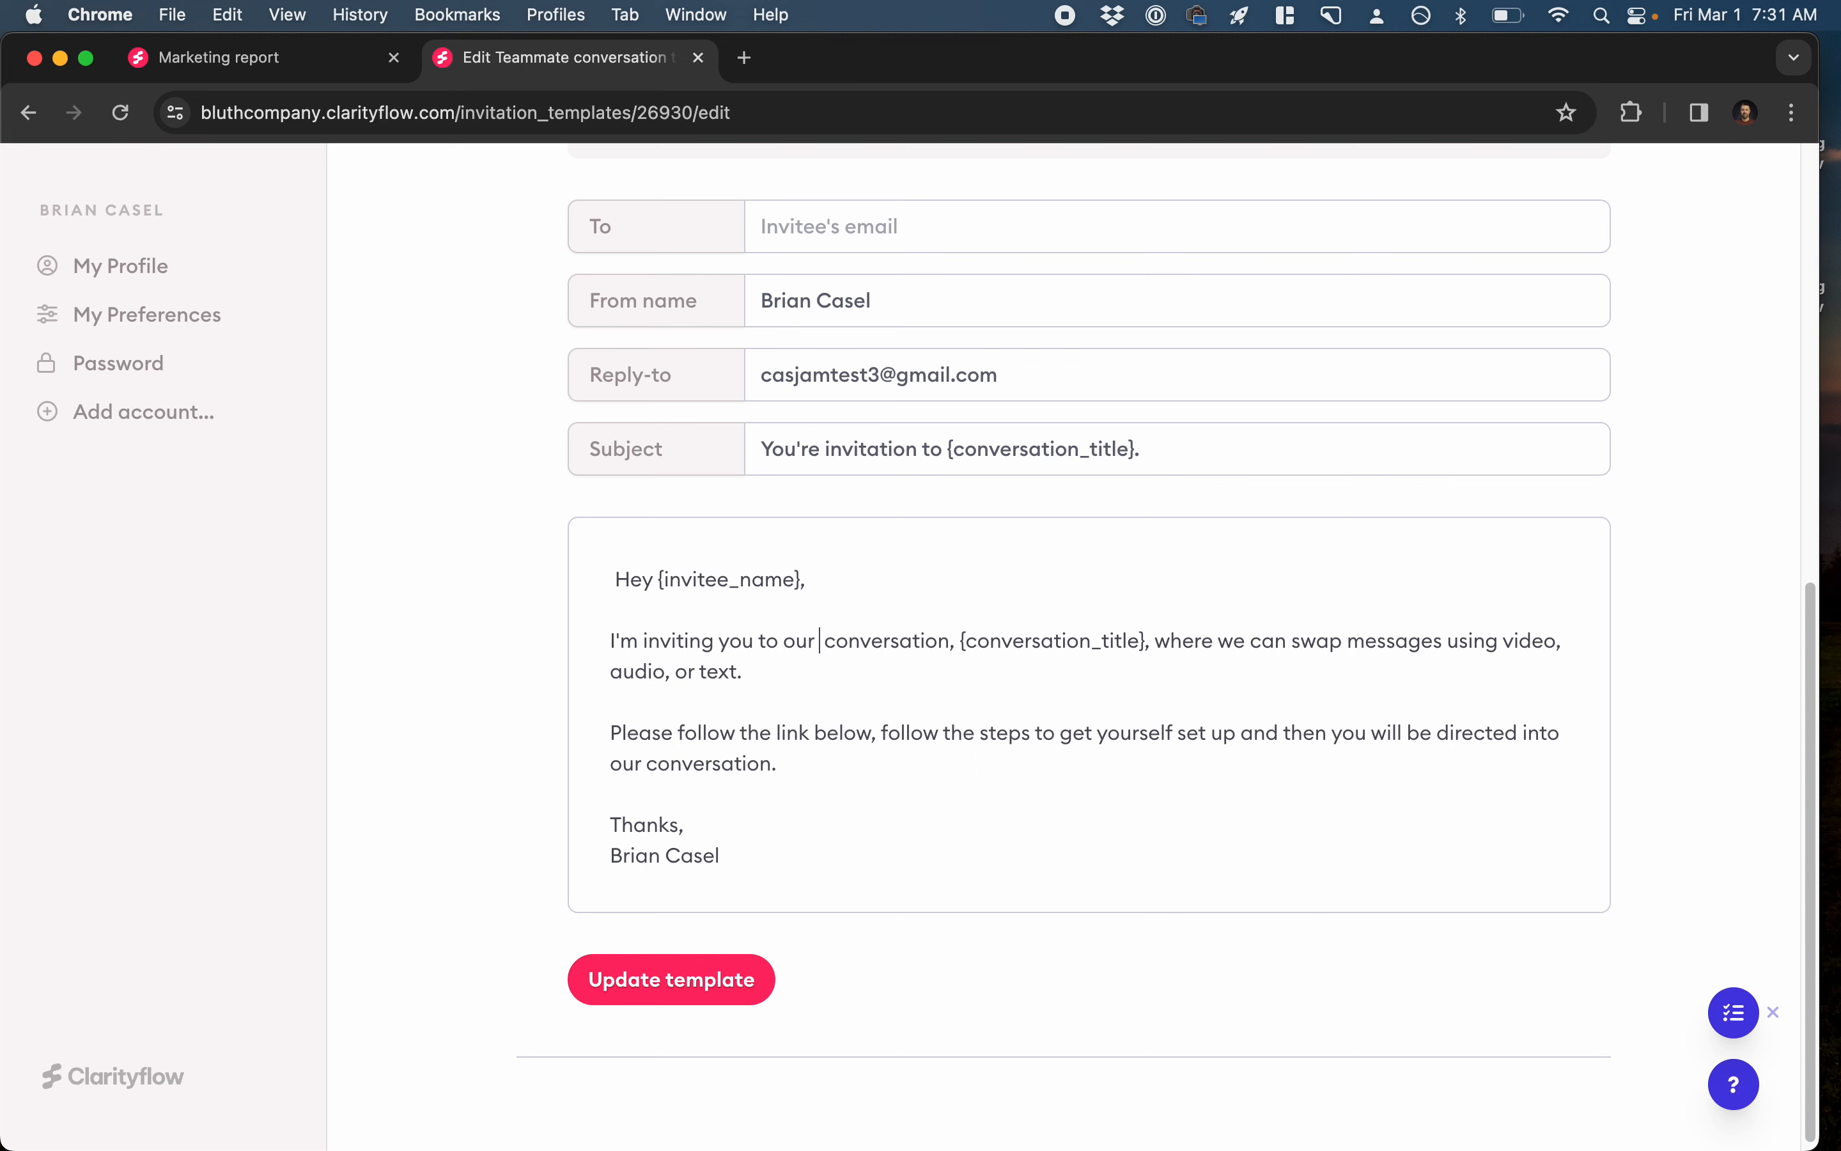
type("l")
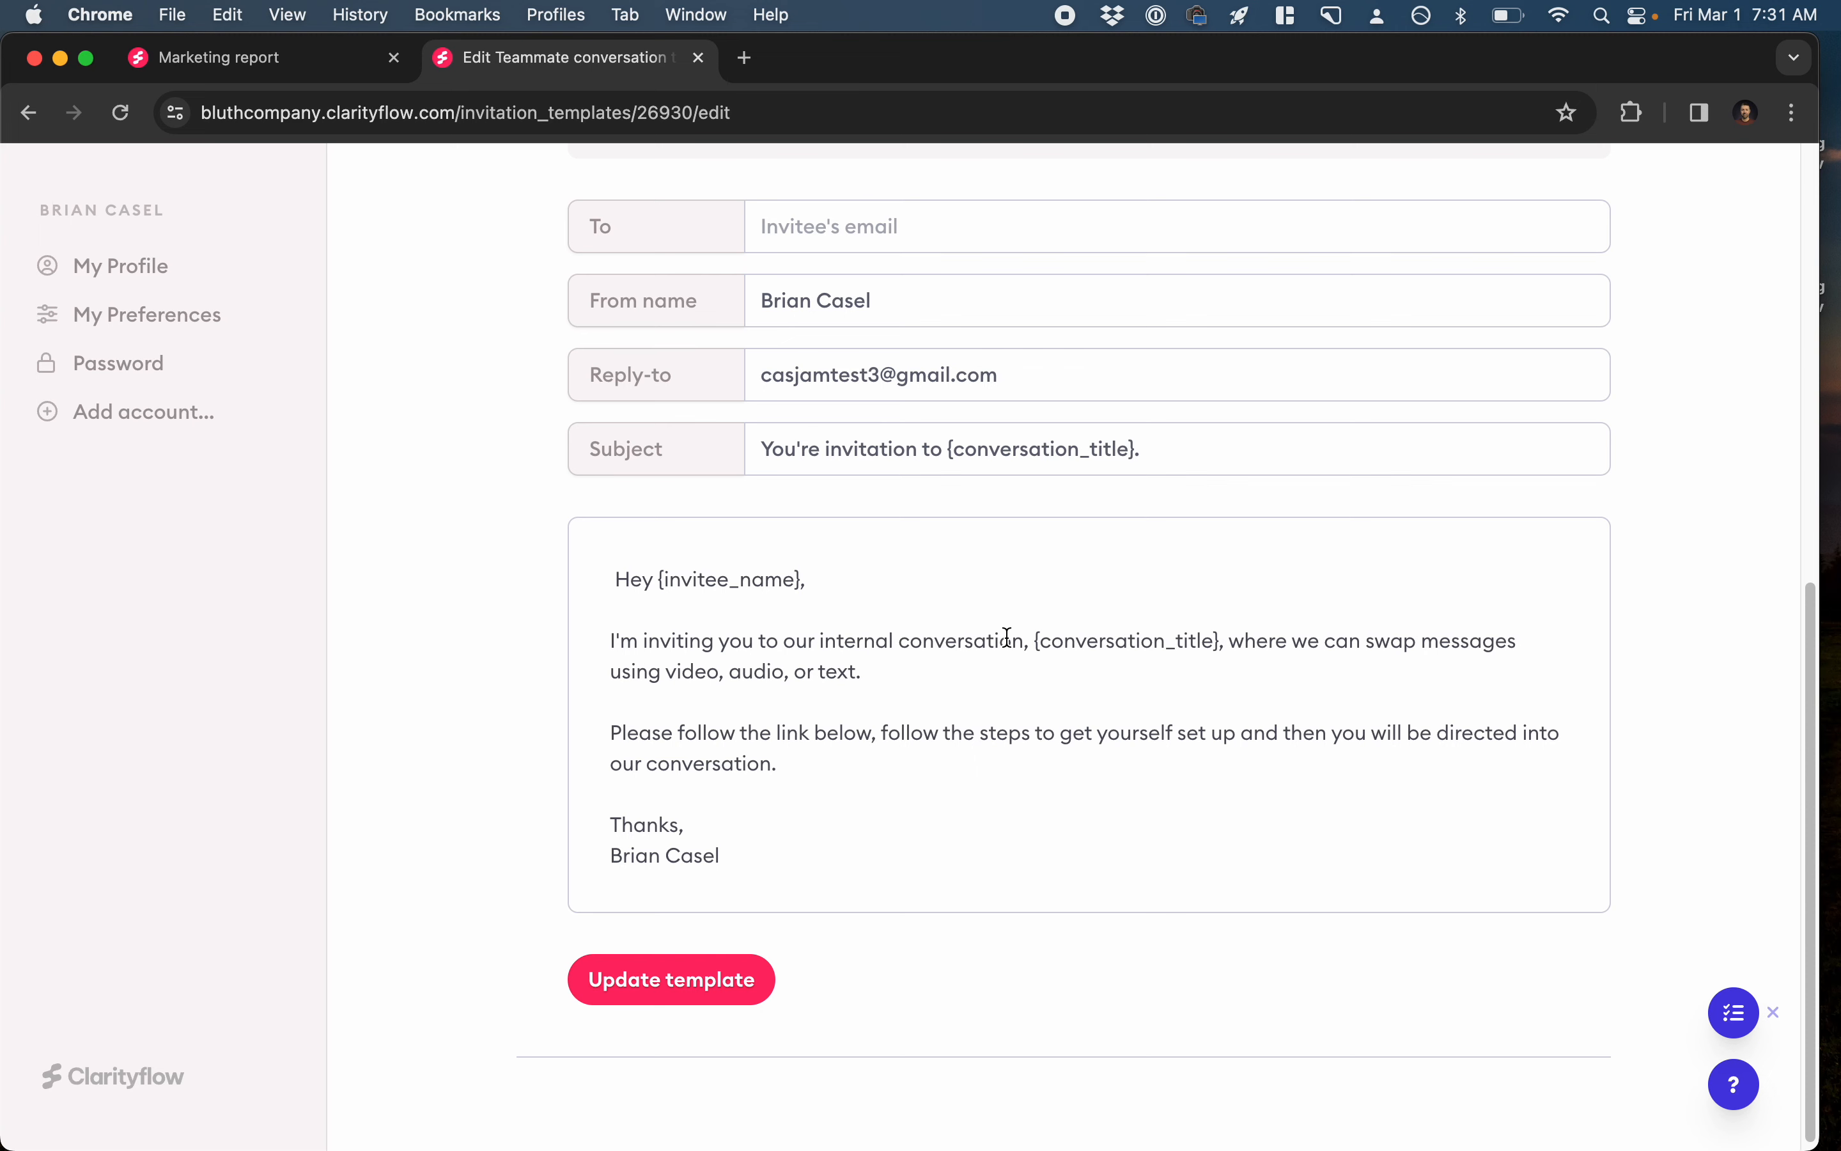
scroll(1019, 684, "up", 1)
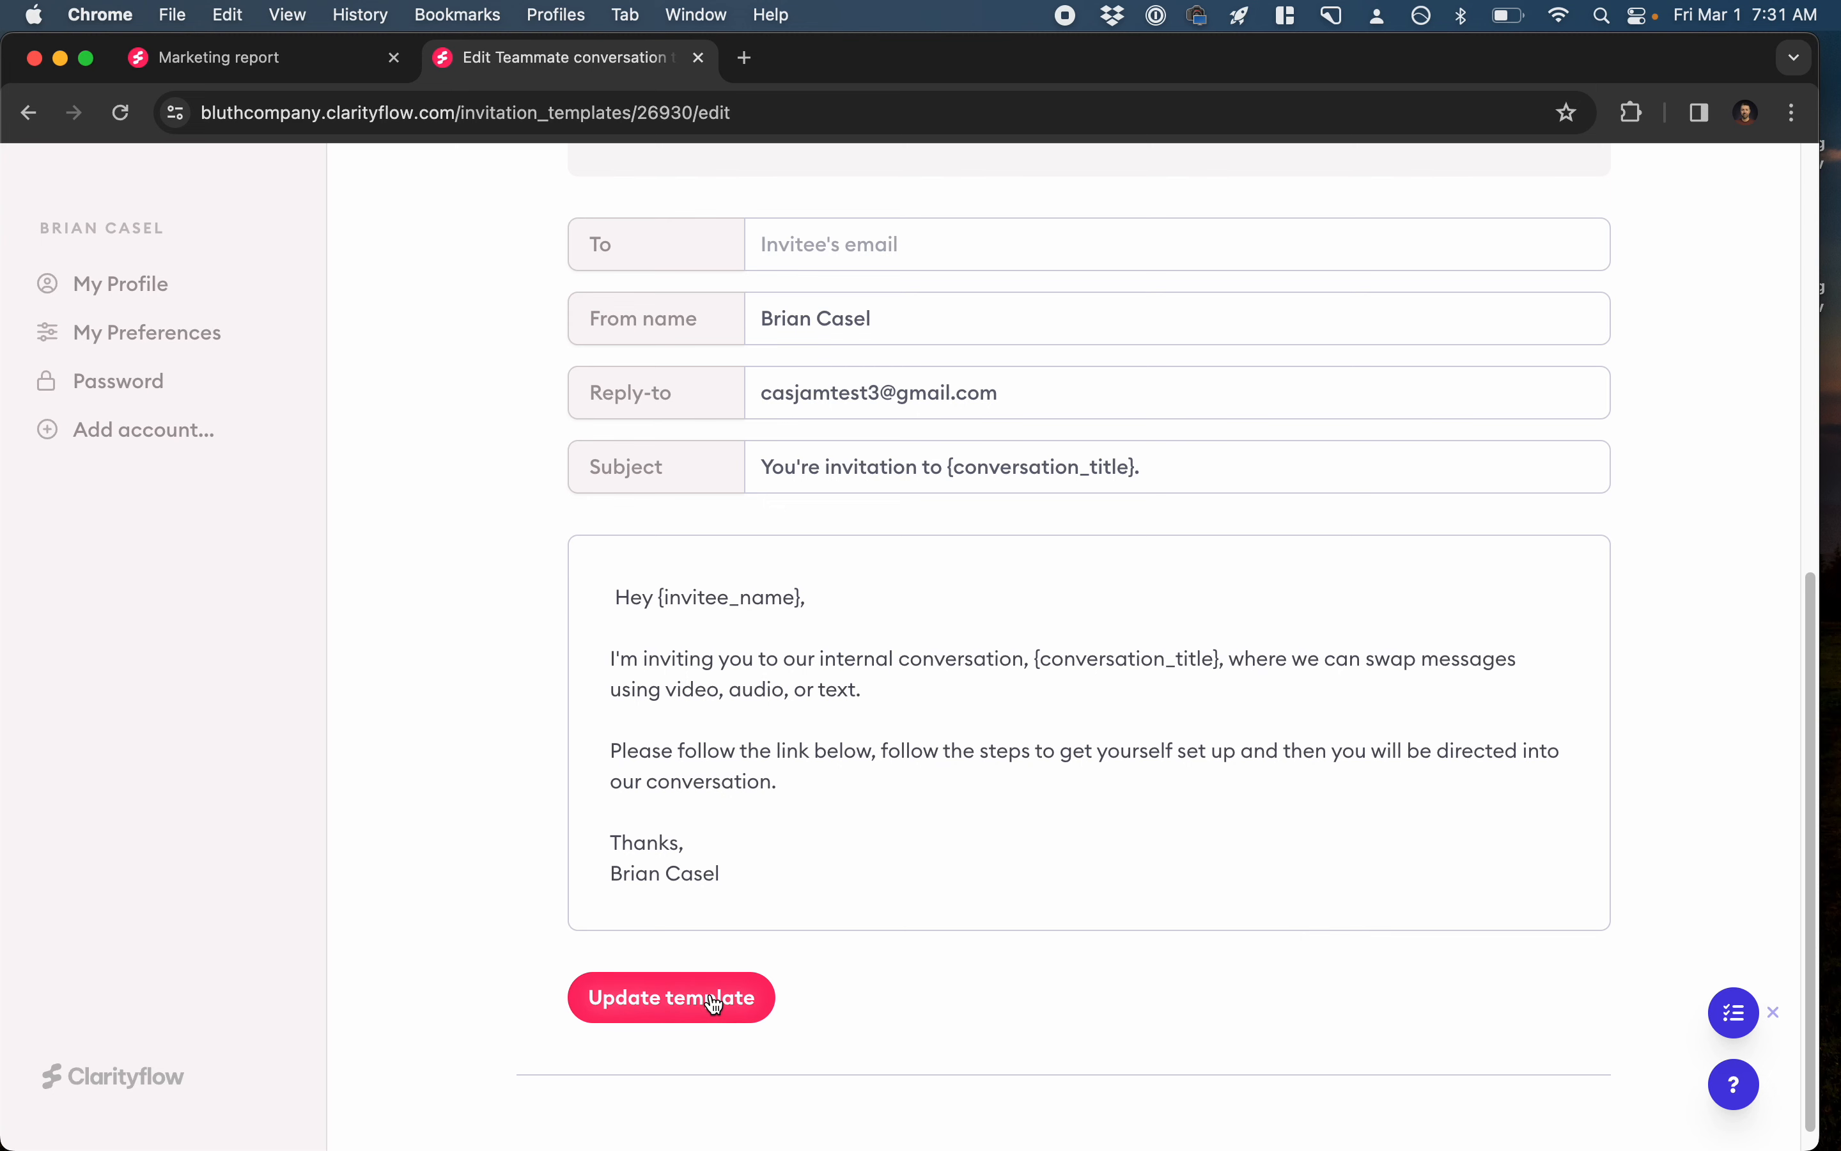
left_click(752, 990)
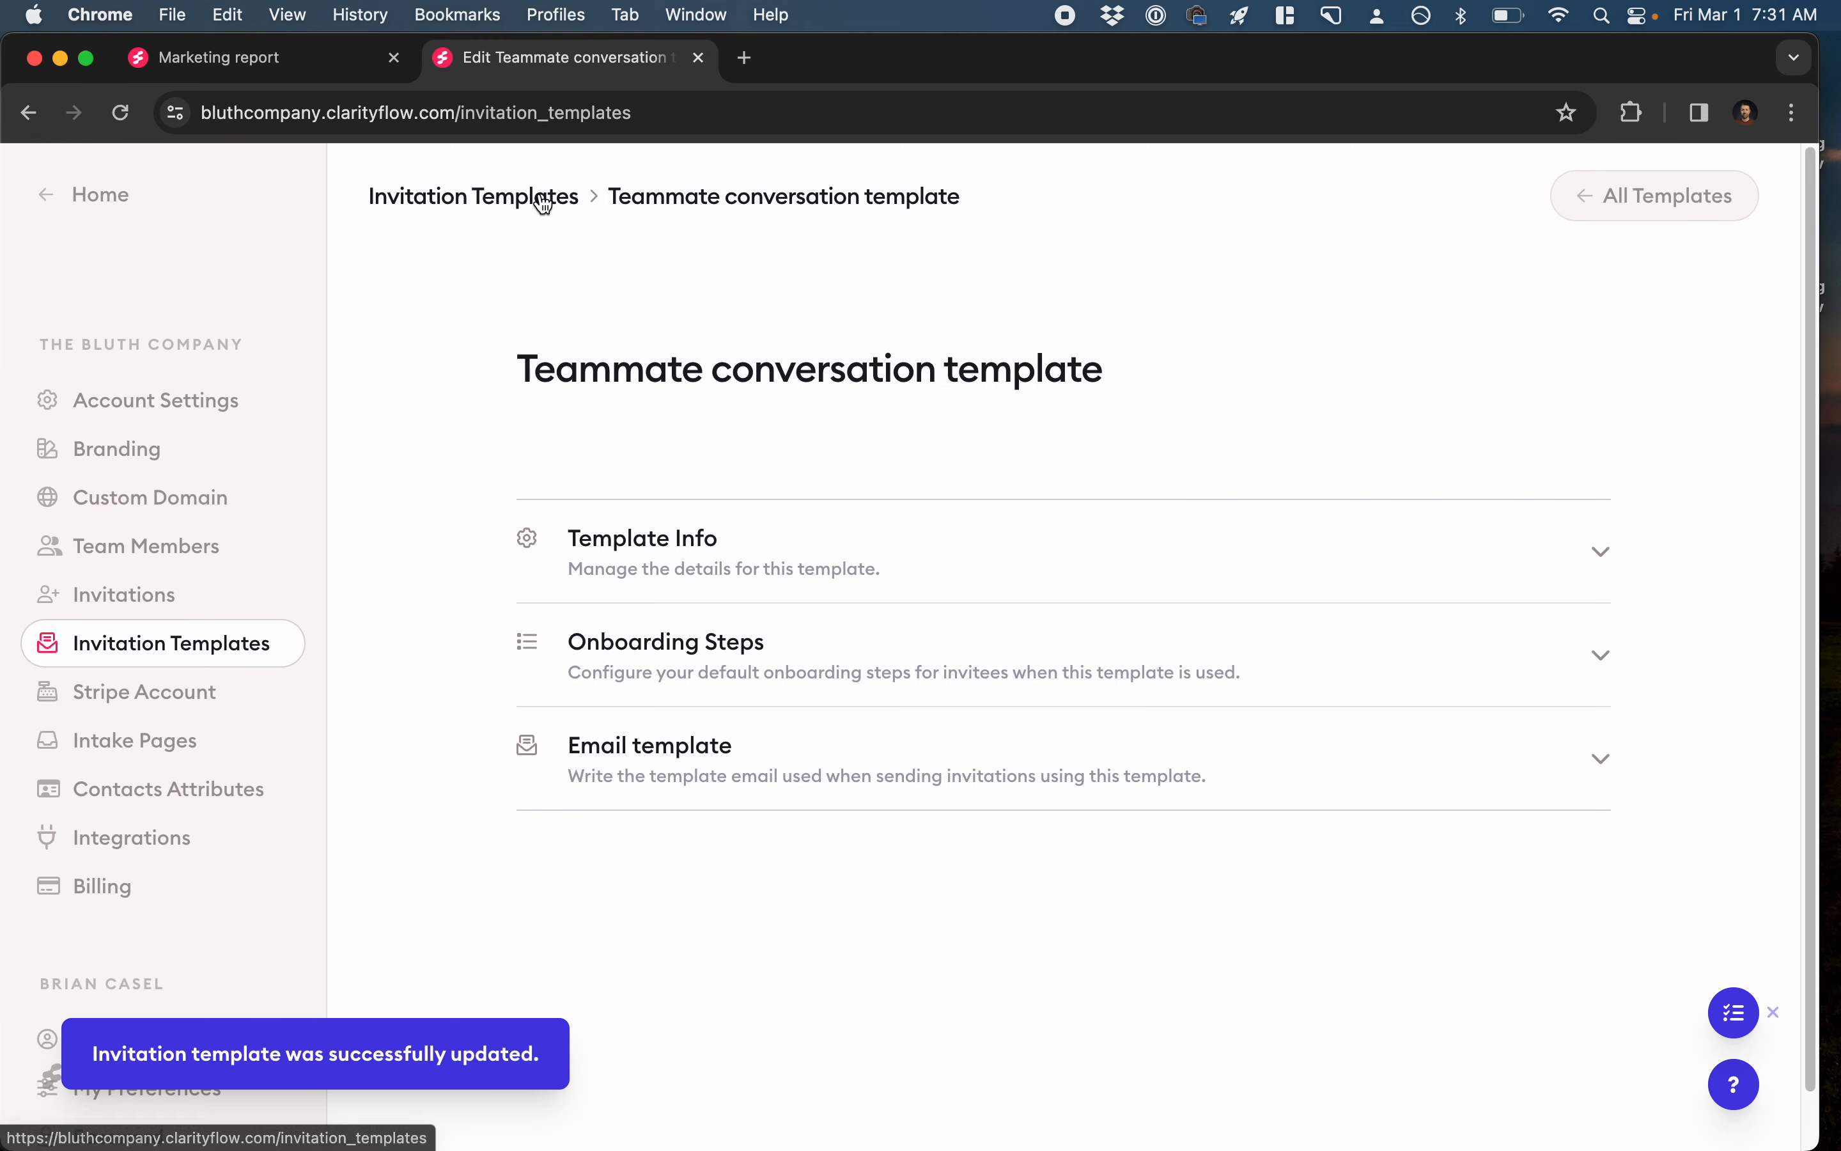
Return to the list of invitation templates and check the actions available for "Teammate conversation template".
left_click(533, 196)
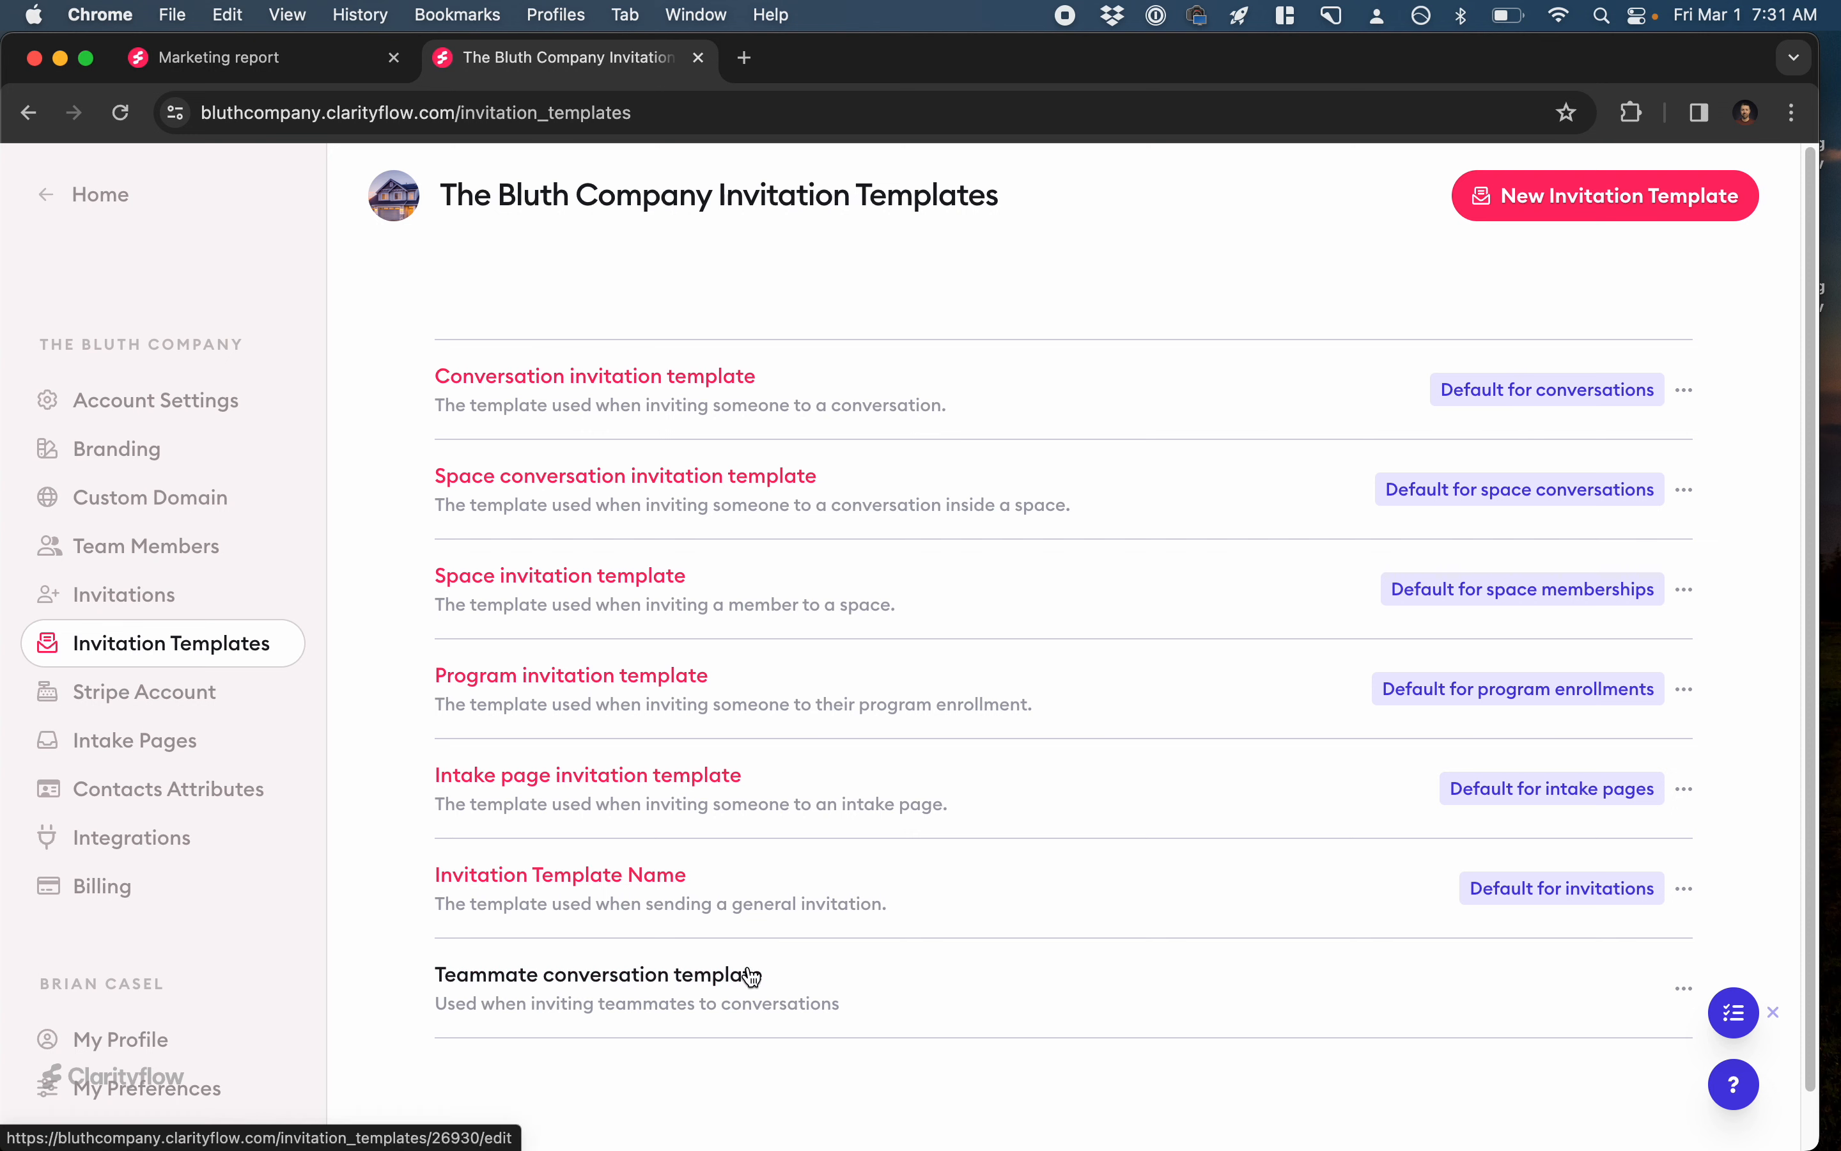
left_click(1677, 988)
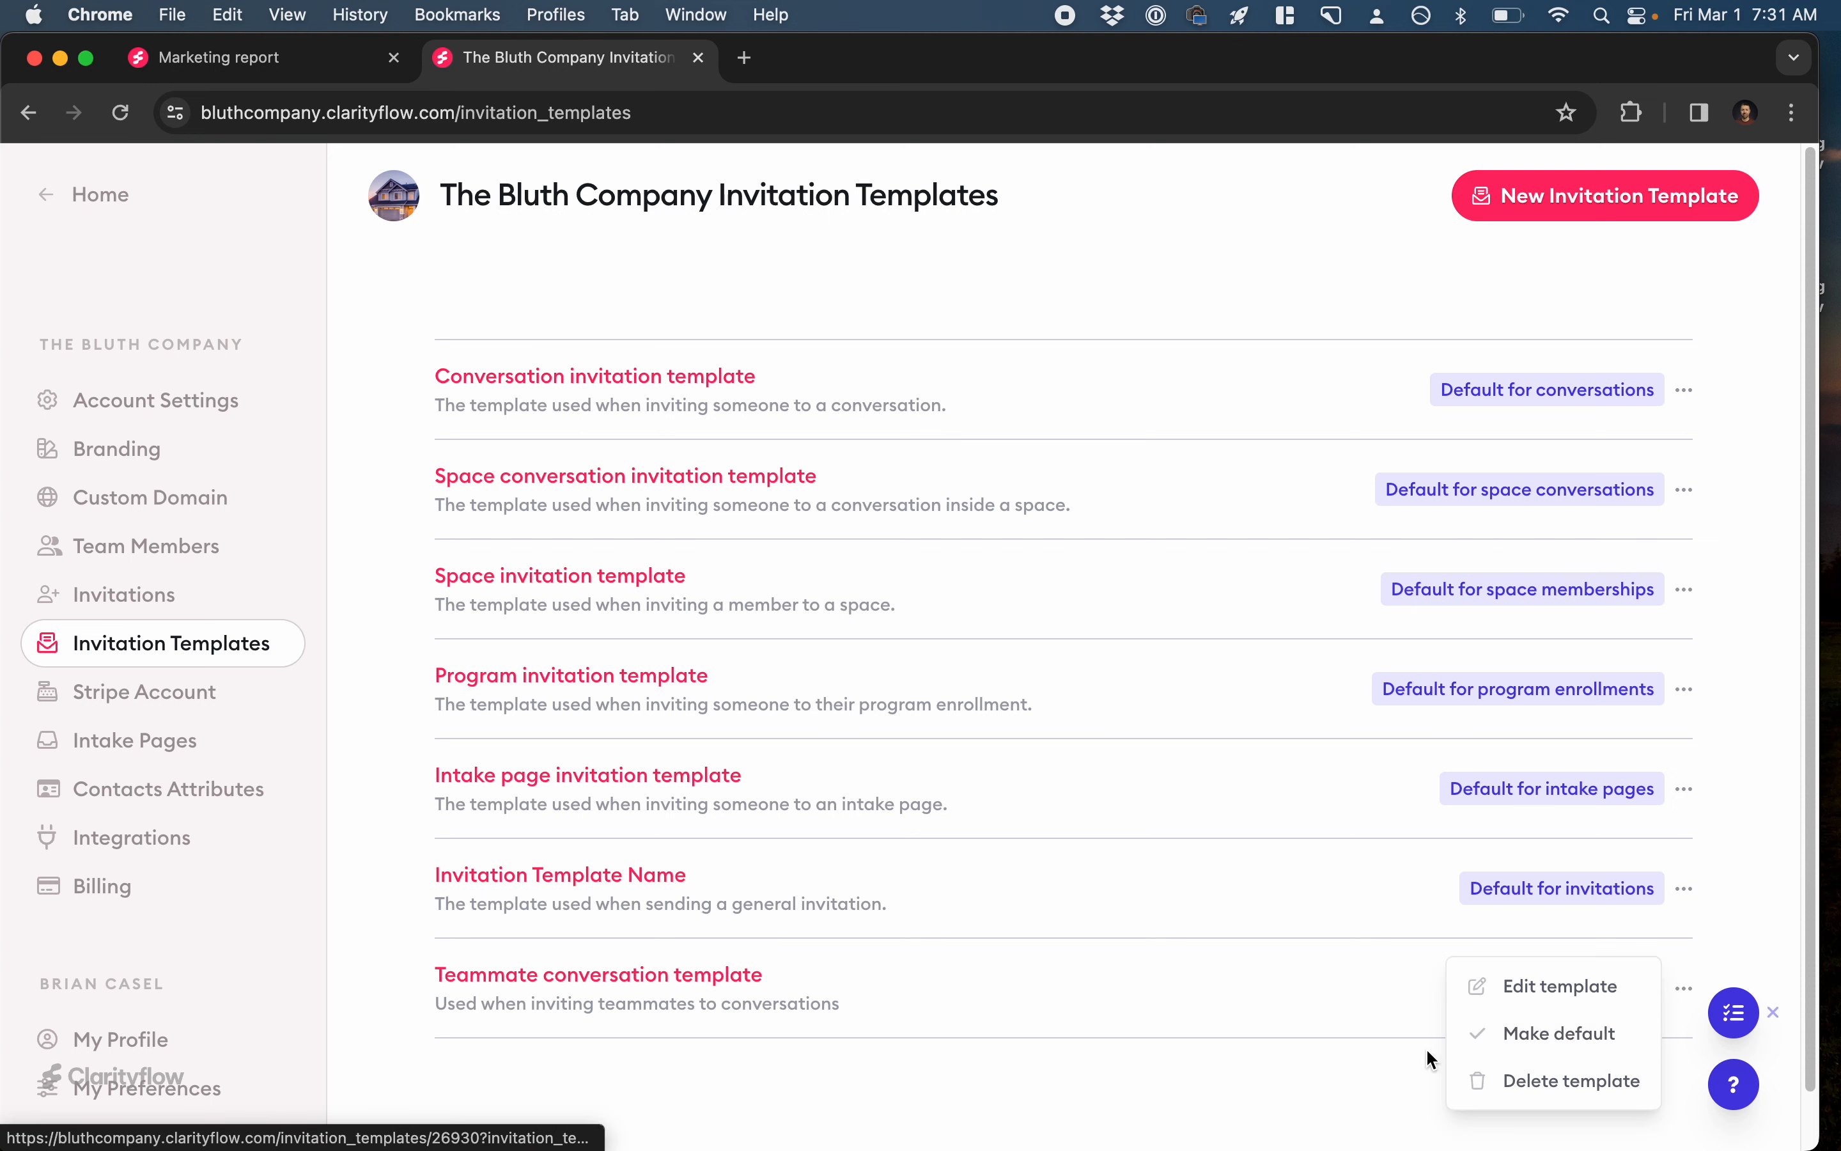
left_click(1265, 1021)
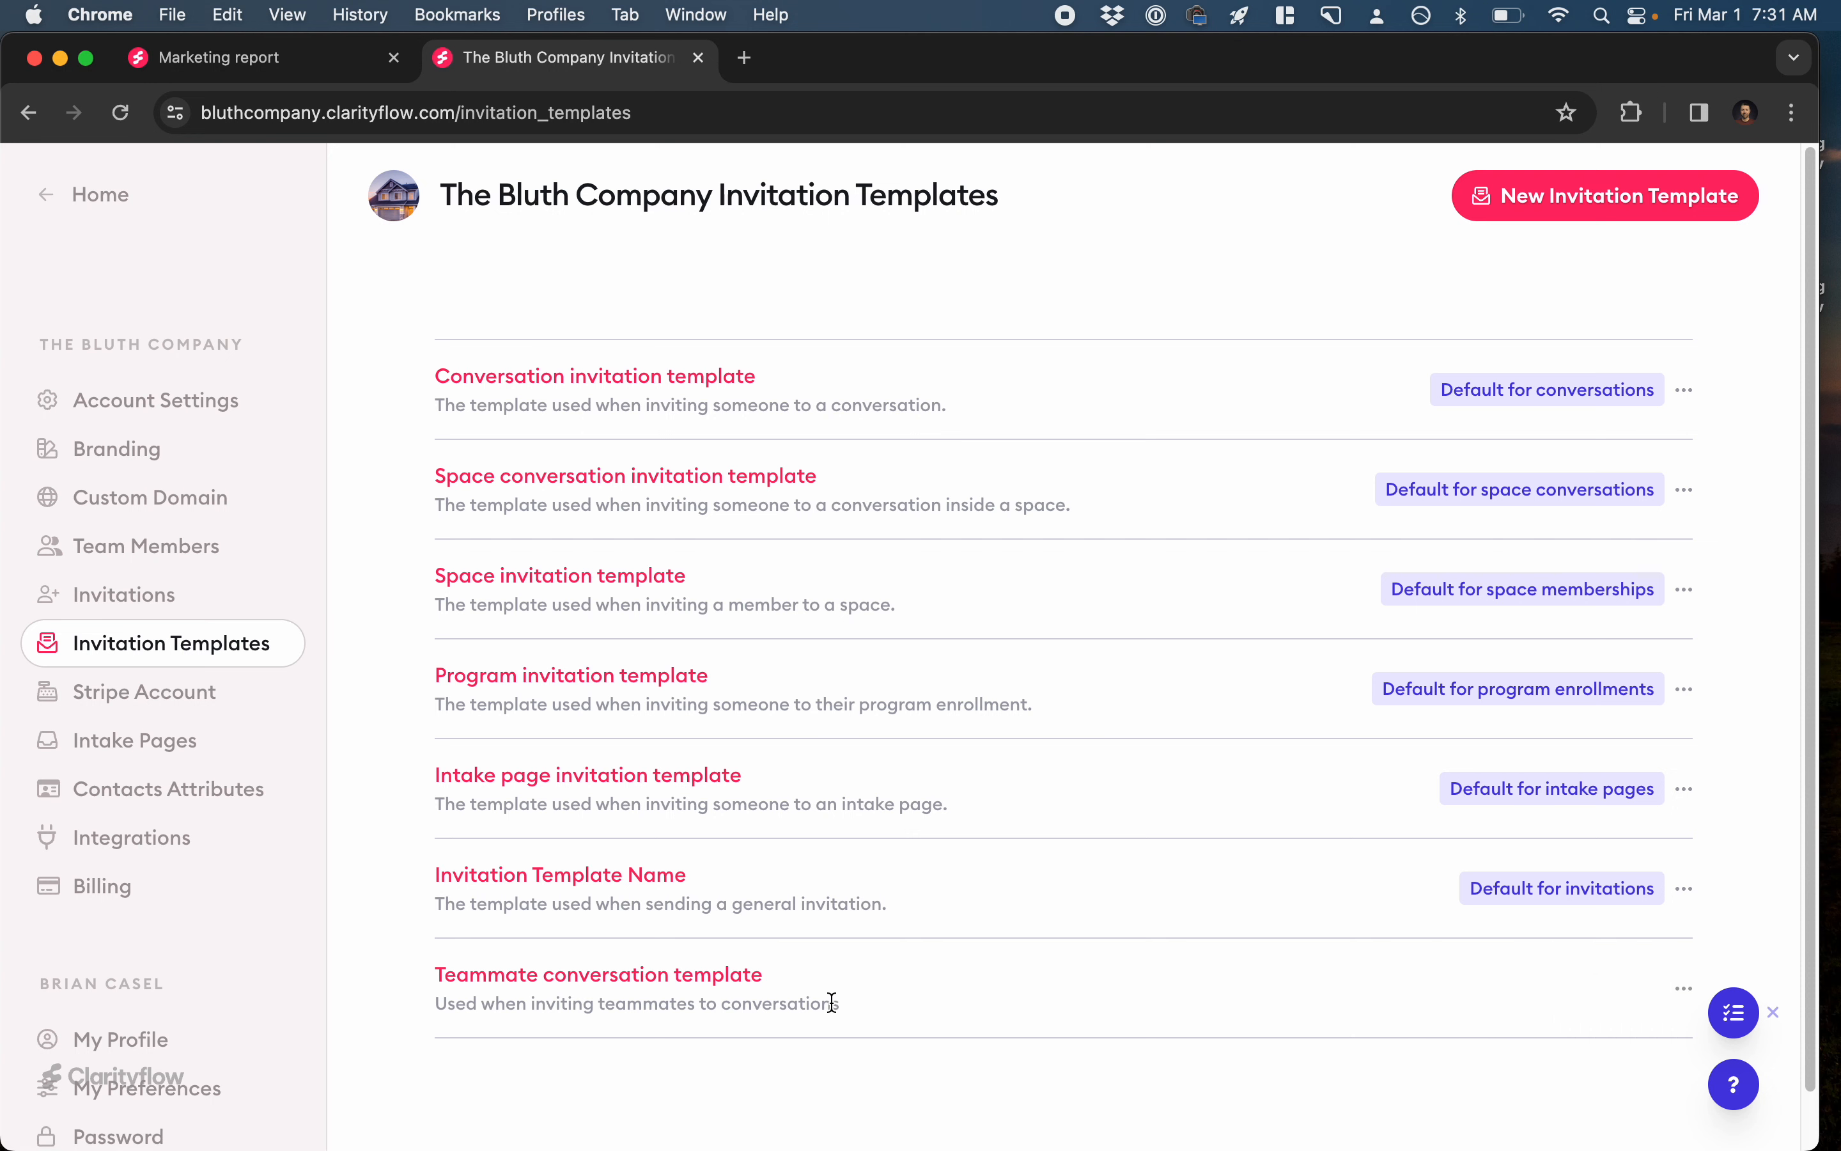
Leave the account settings and open the participants of the "Marketing report" conversation.
left_click(100, 195)
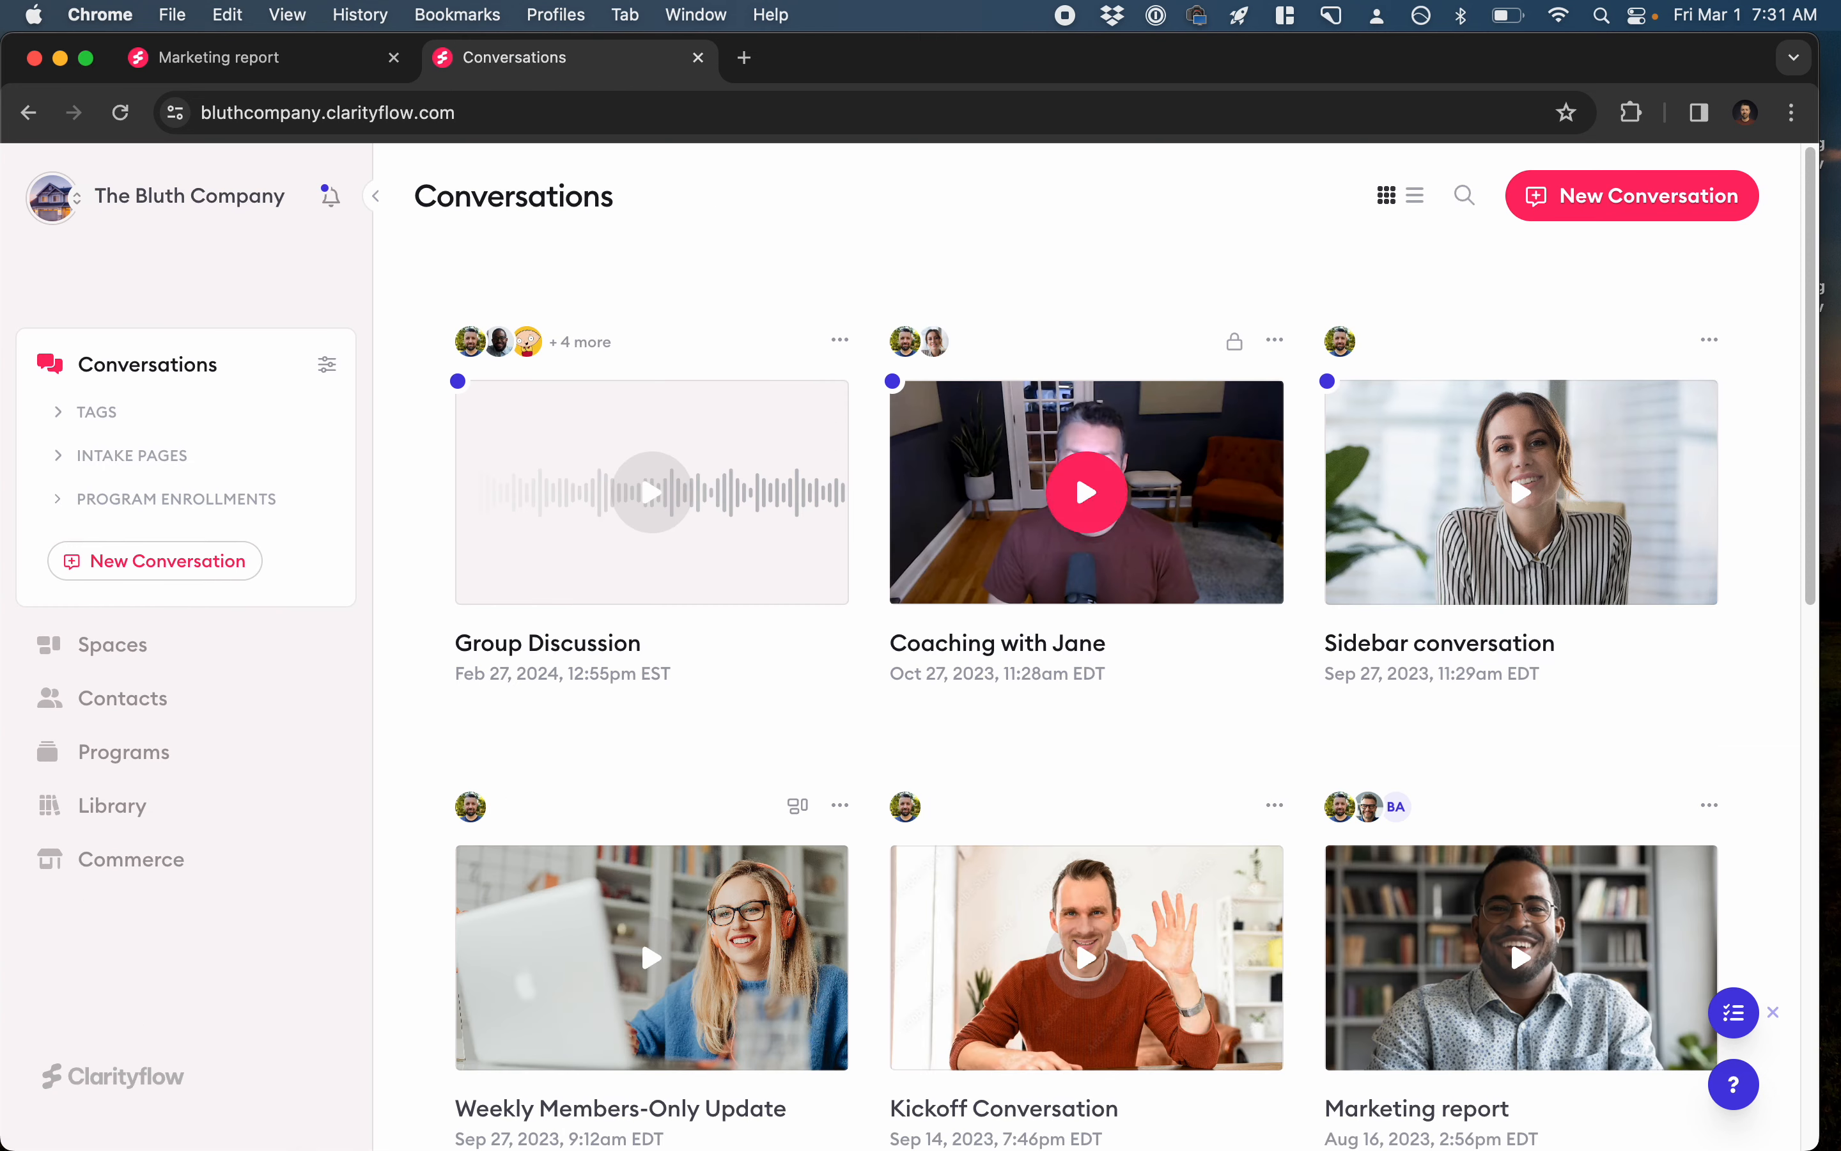
scroll(1295, 331, "down", 5)
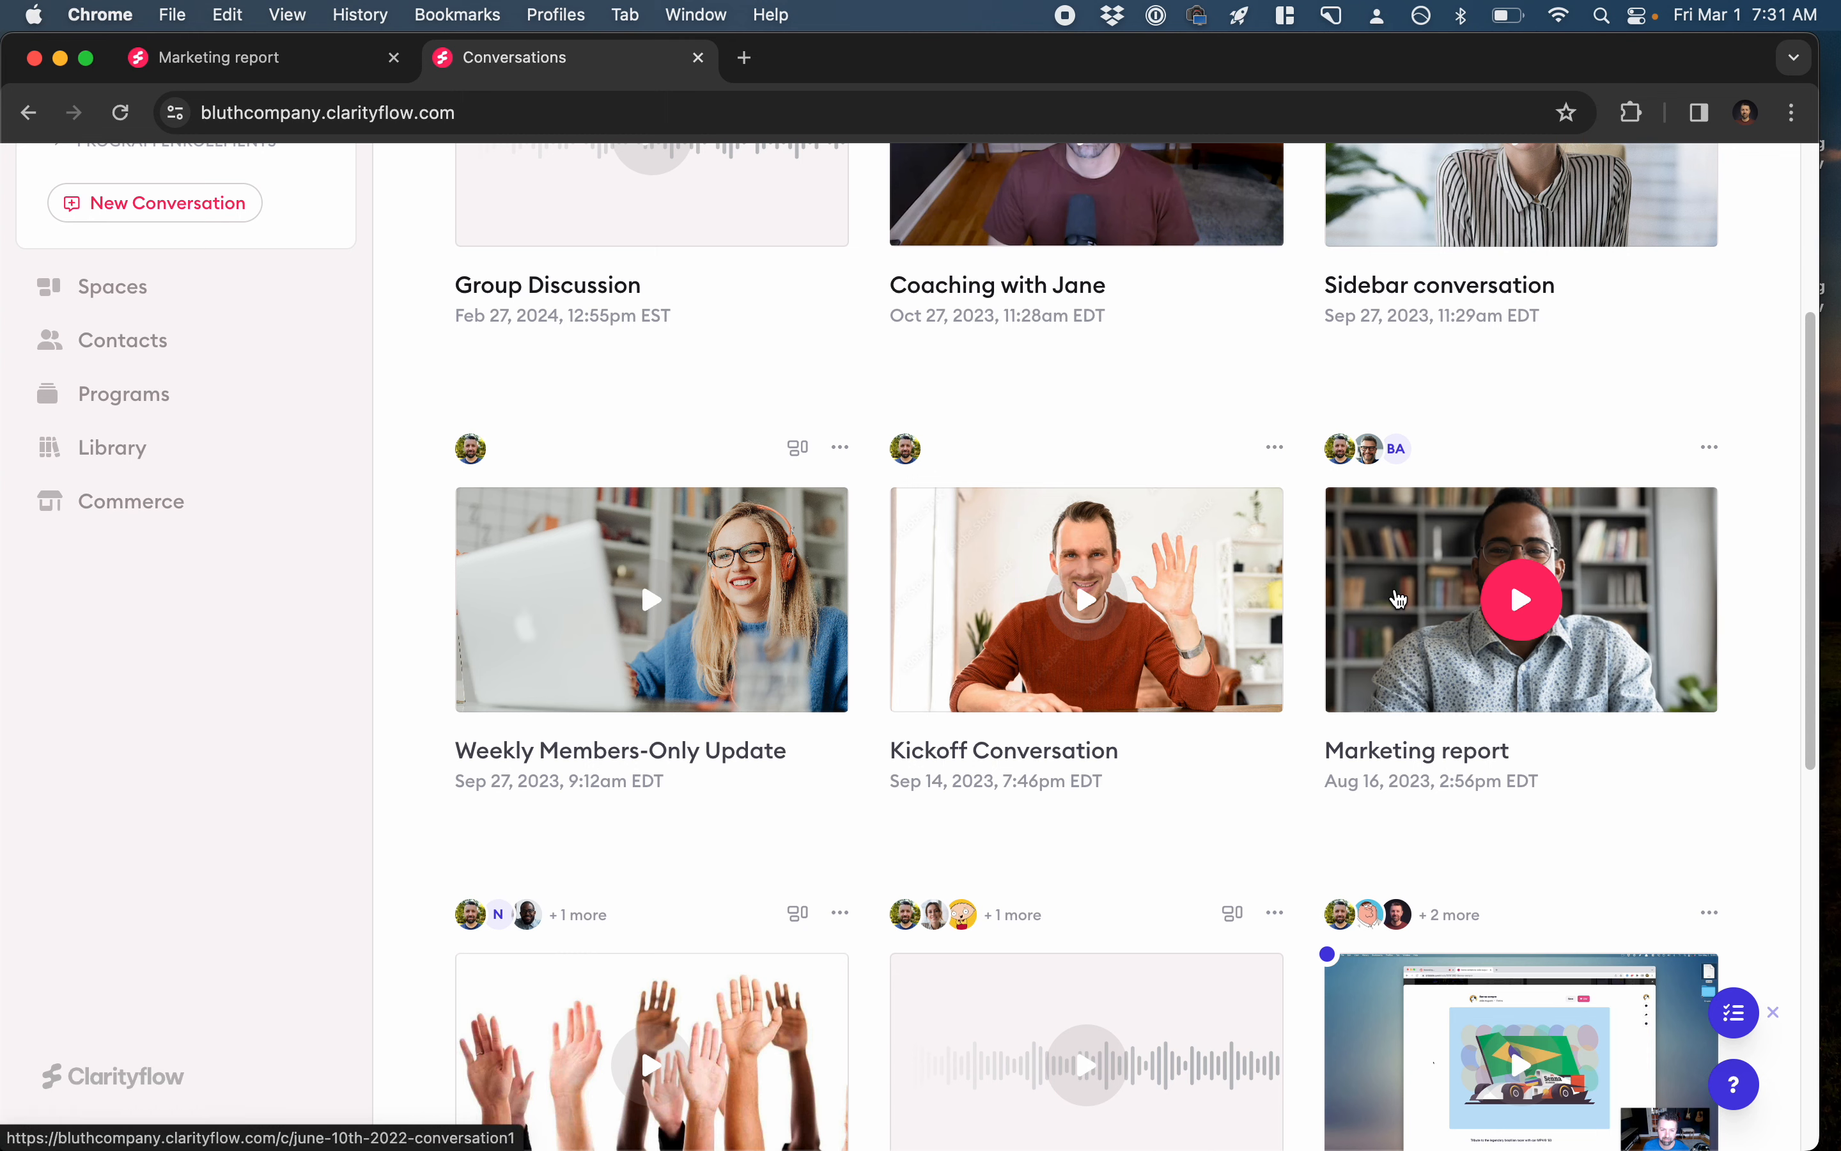
left_click(1398, 599)
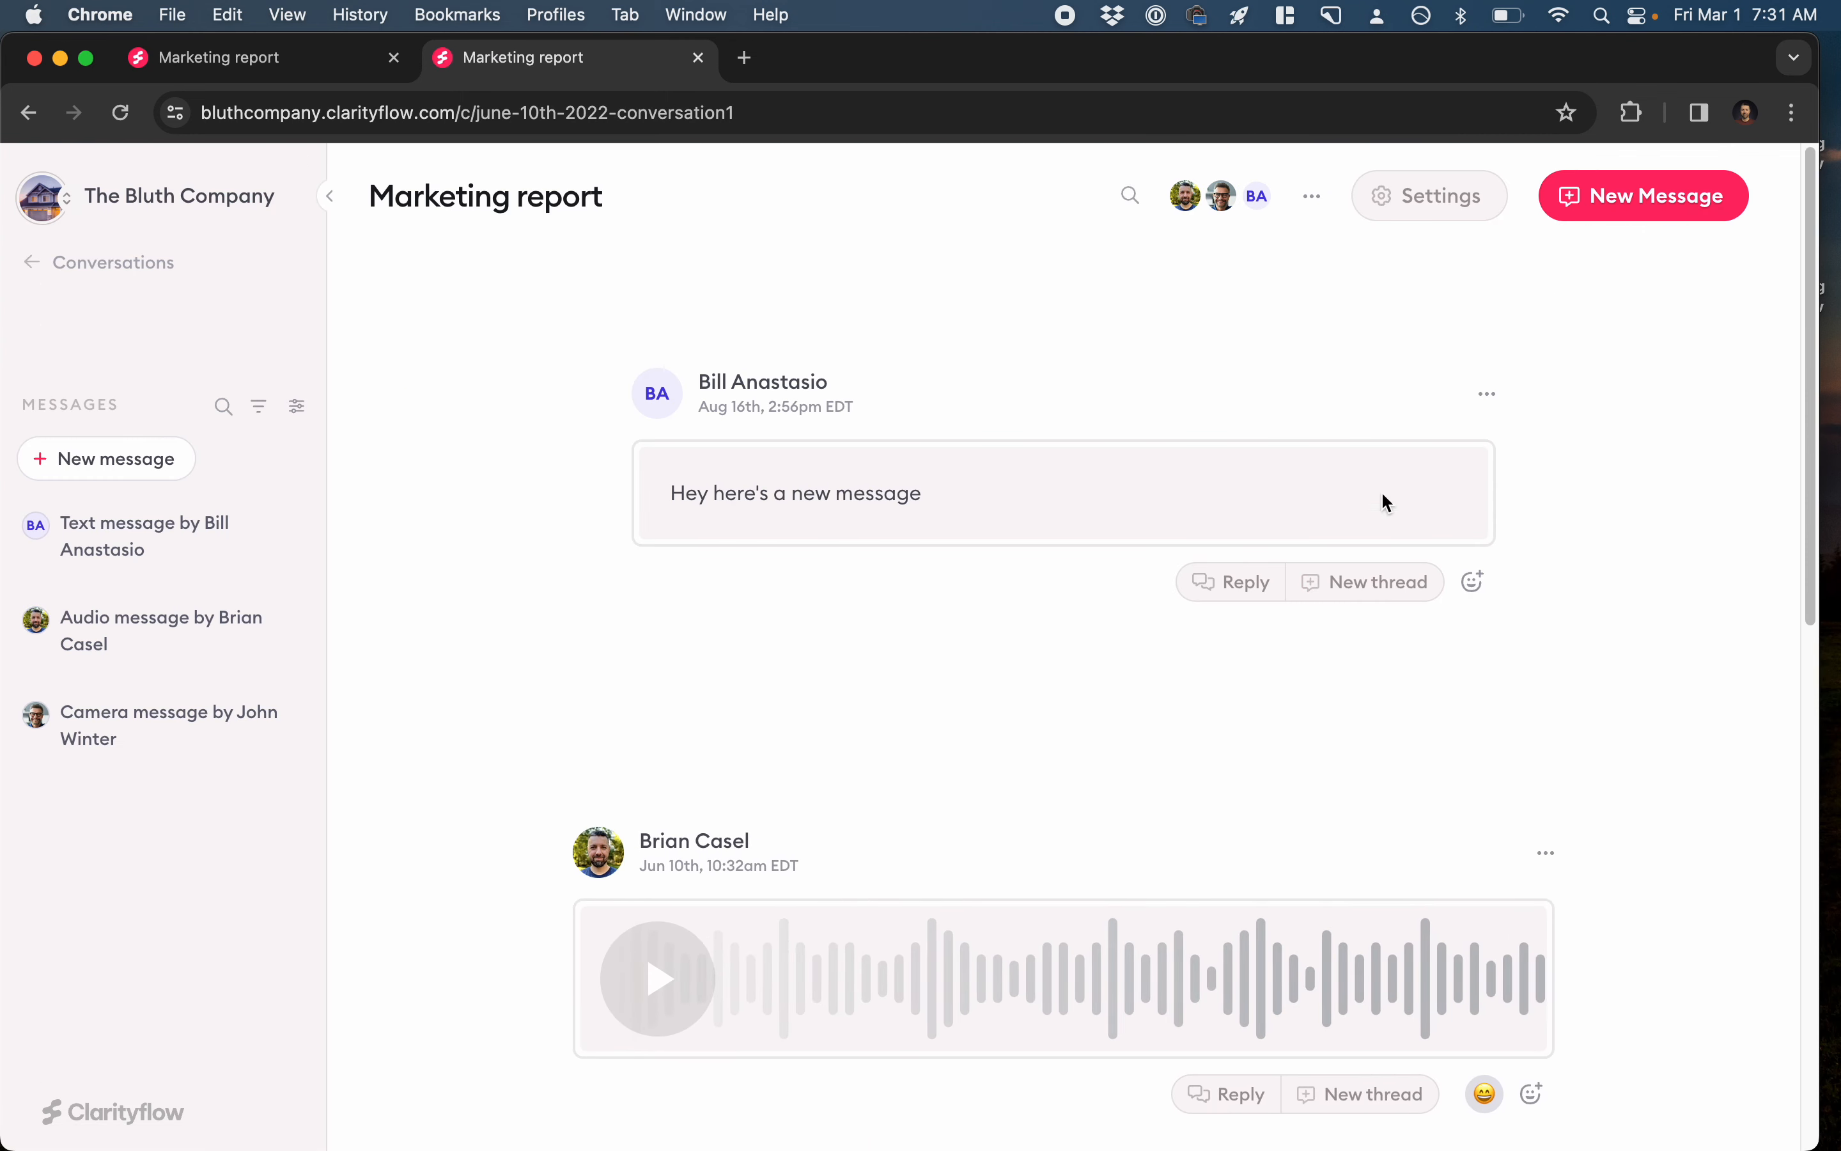
left_click(1235, 203)
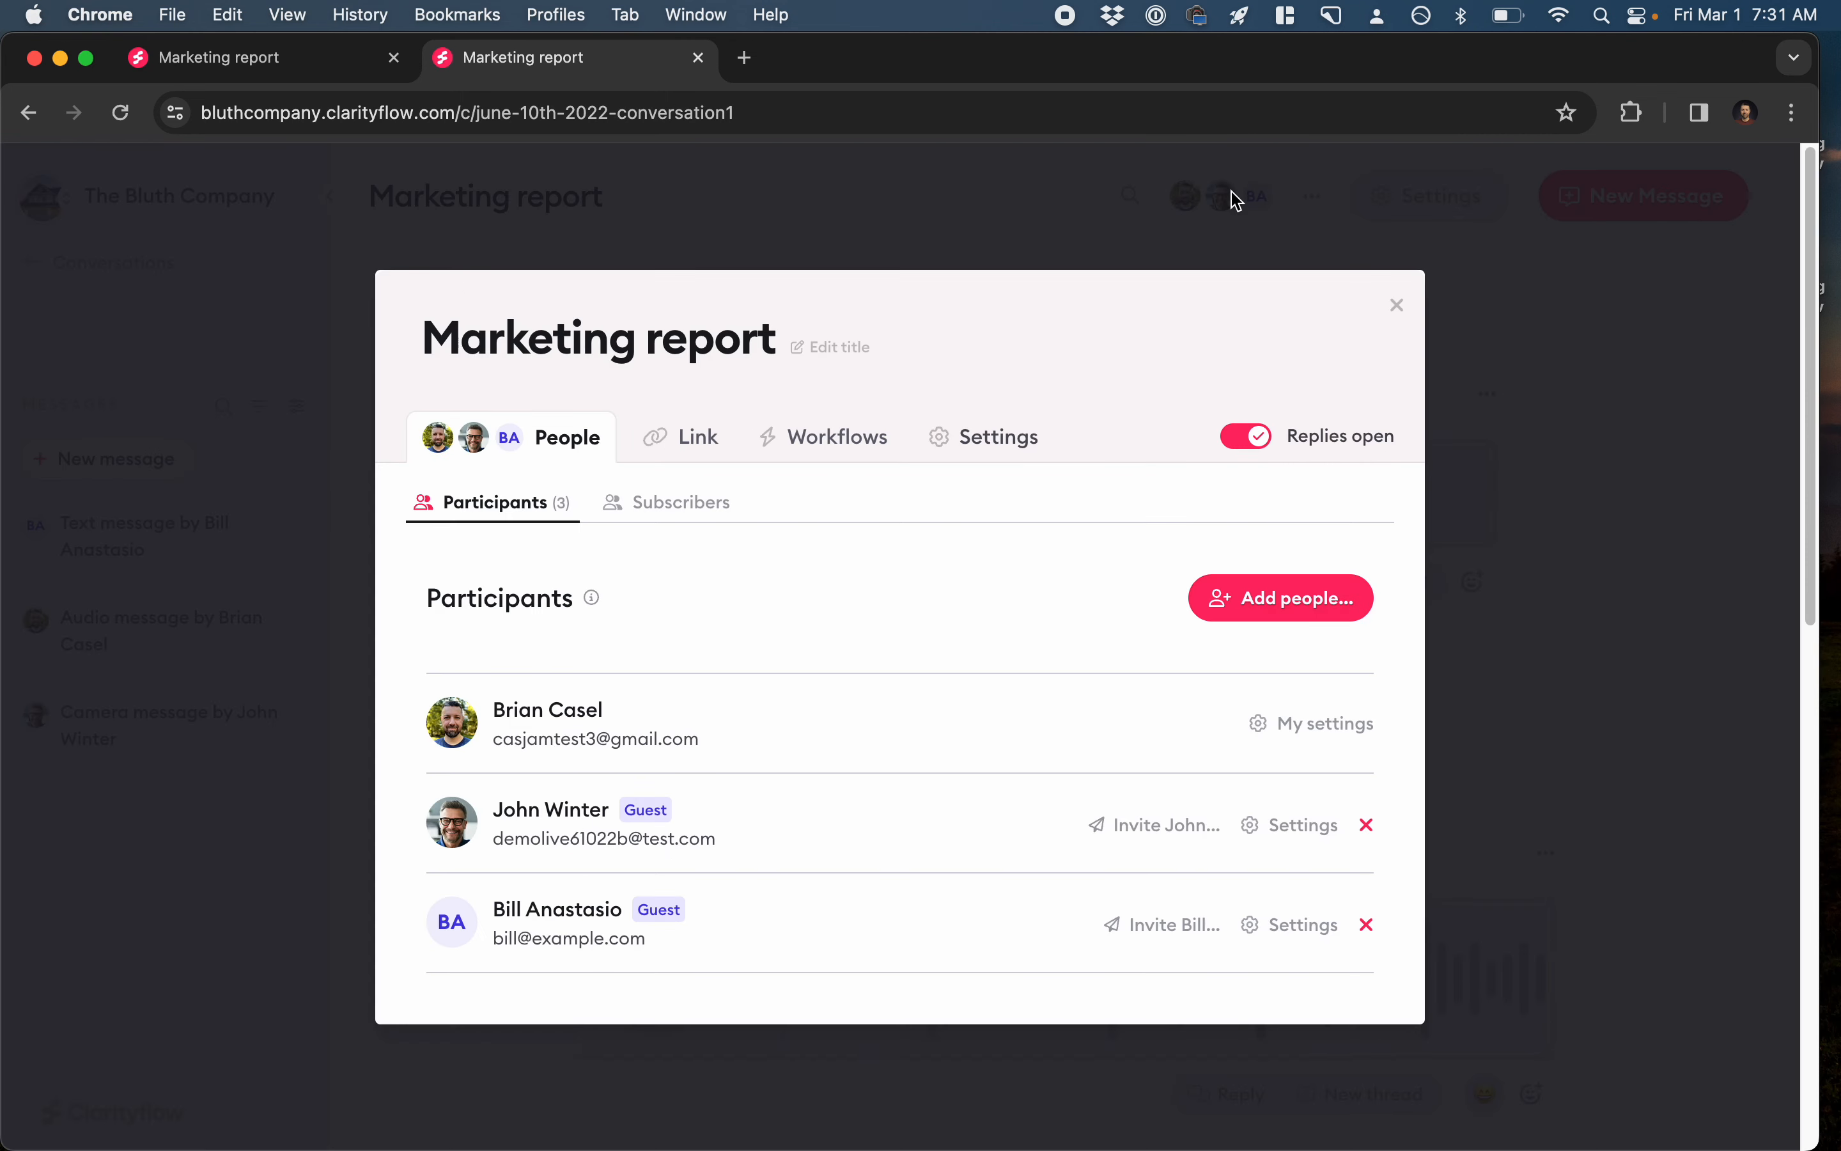
Add a new participant to the conversation by entering the client's email address, with the Guest role.
left_click(1269, 601)
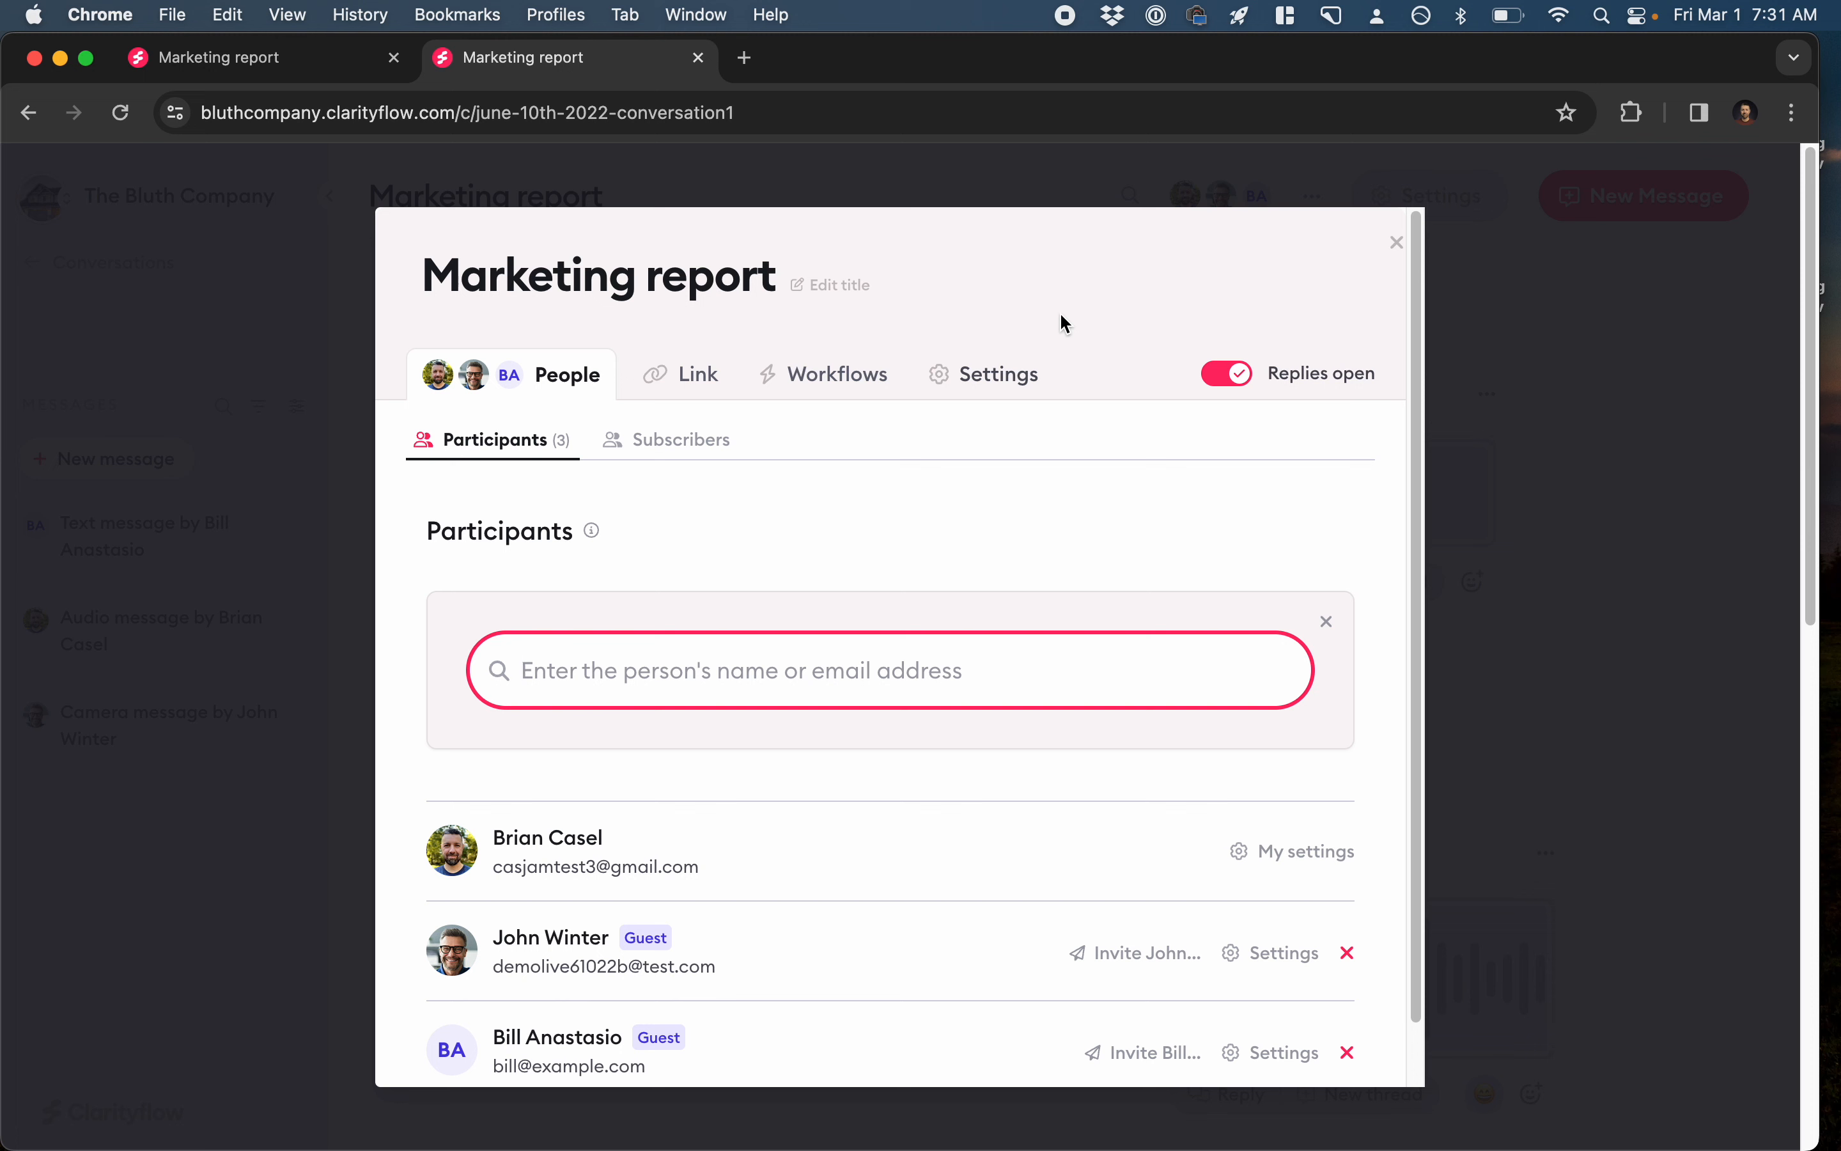
type("clientnam")
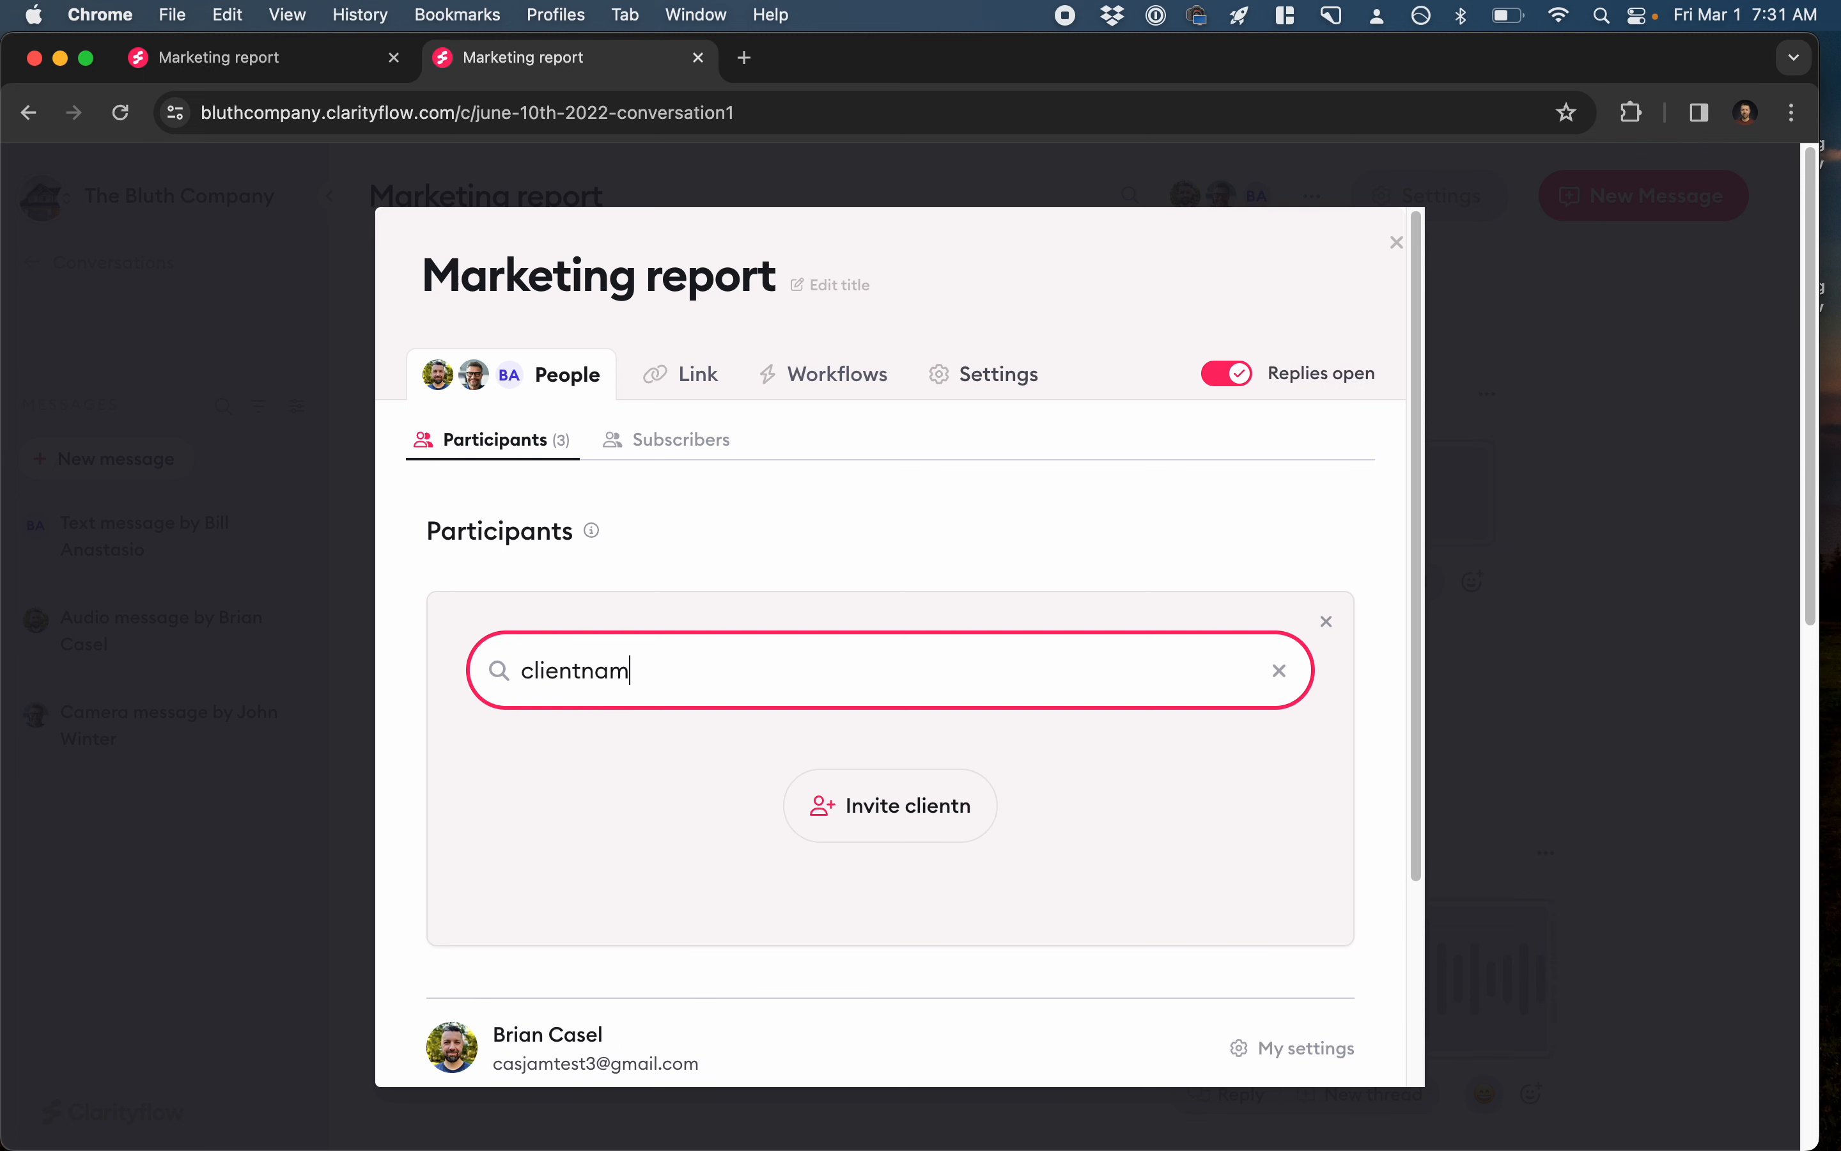
type("e@example.com")
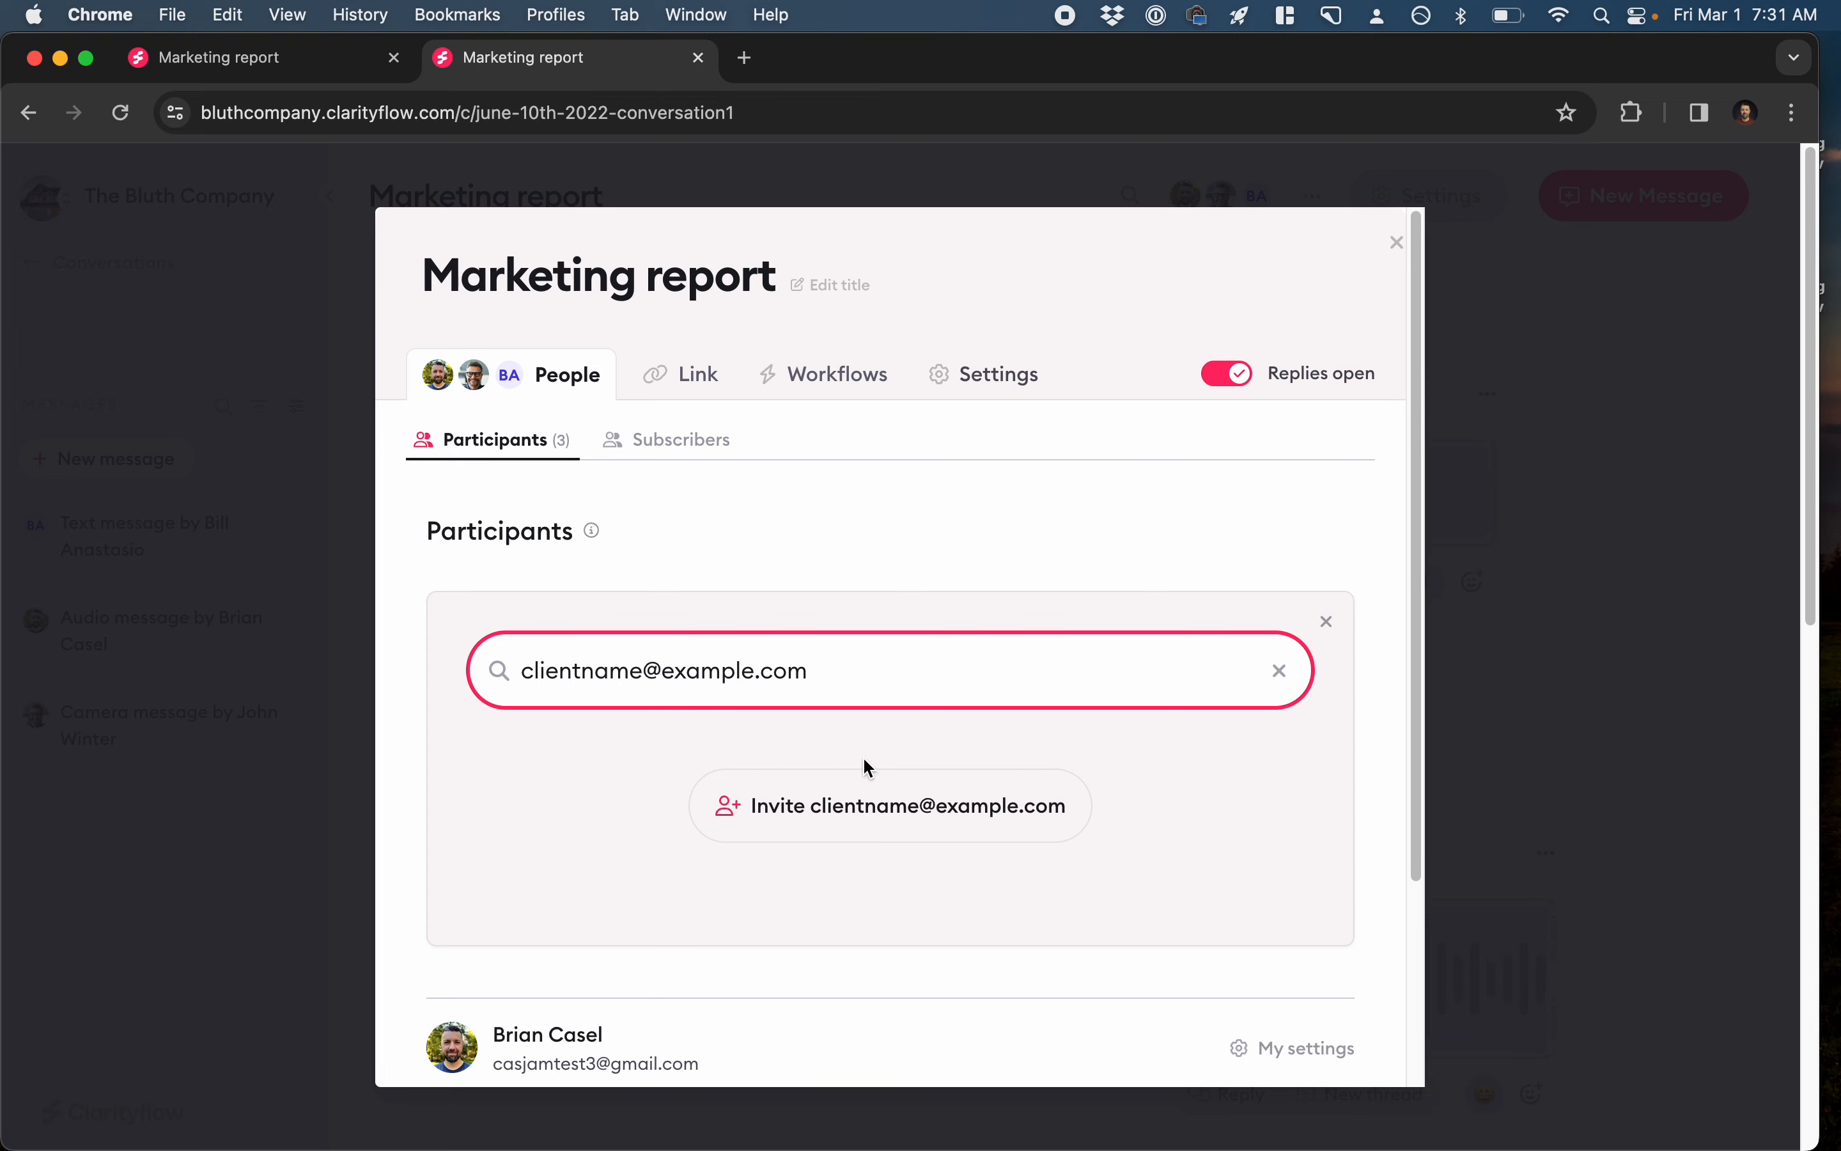
left_click(857, 793)
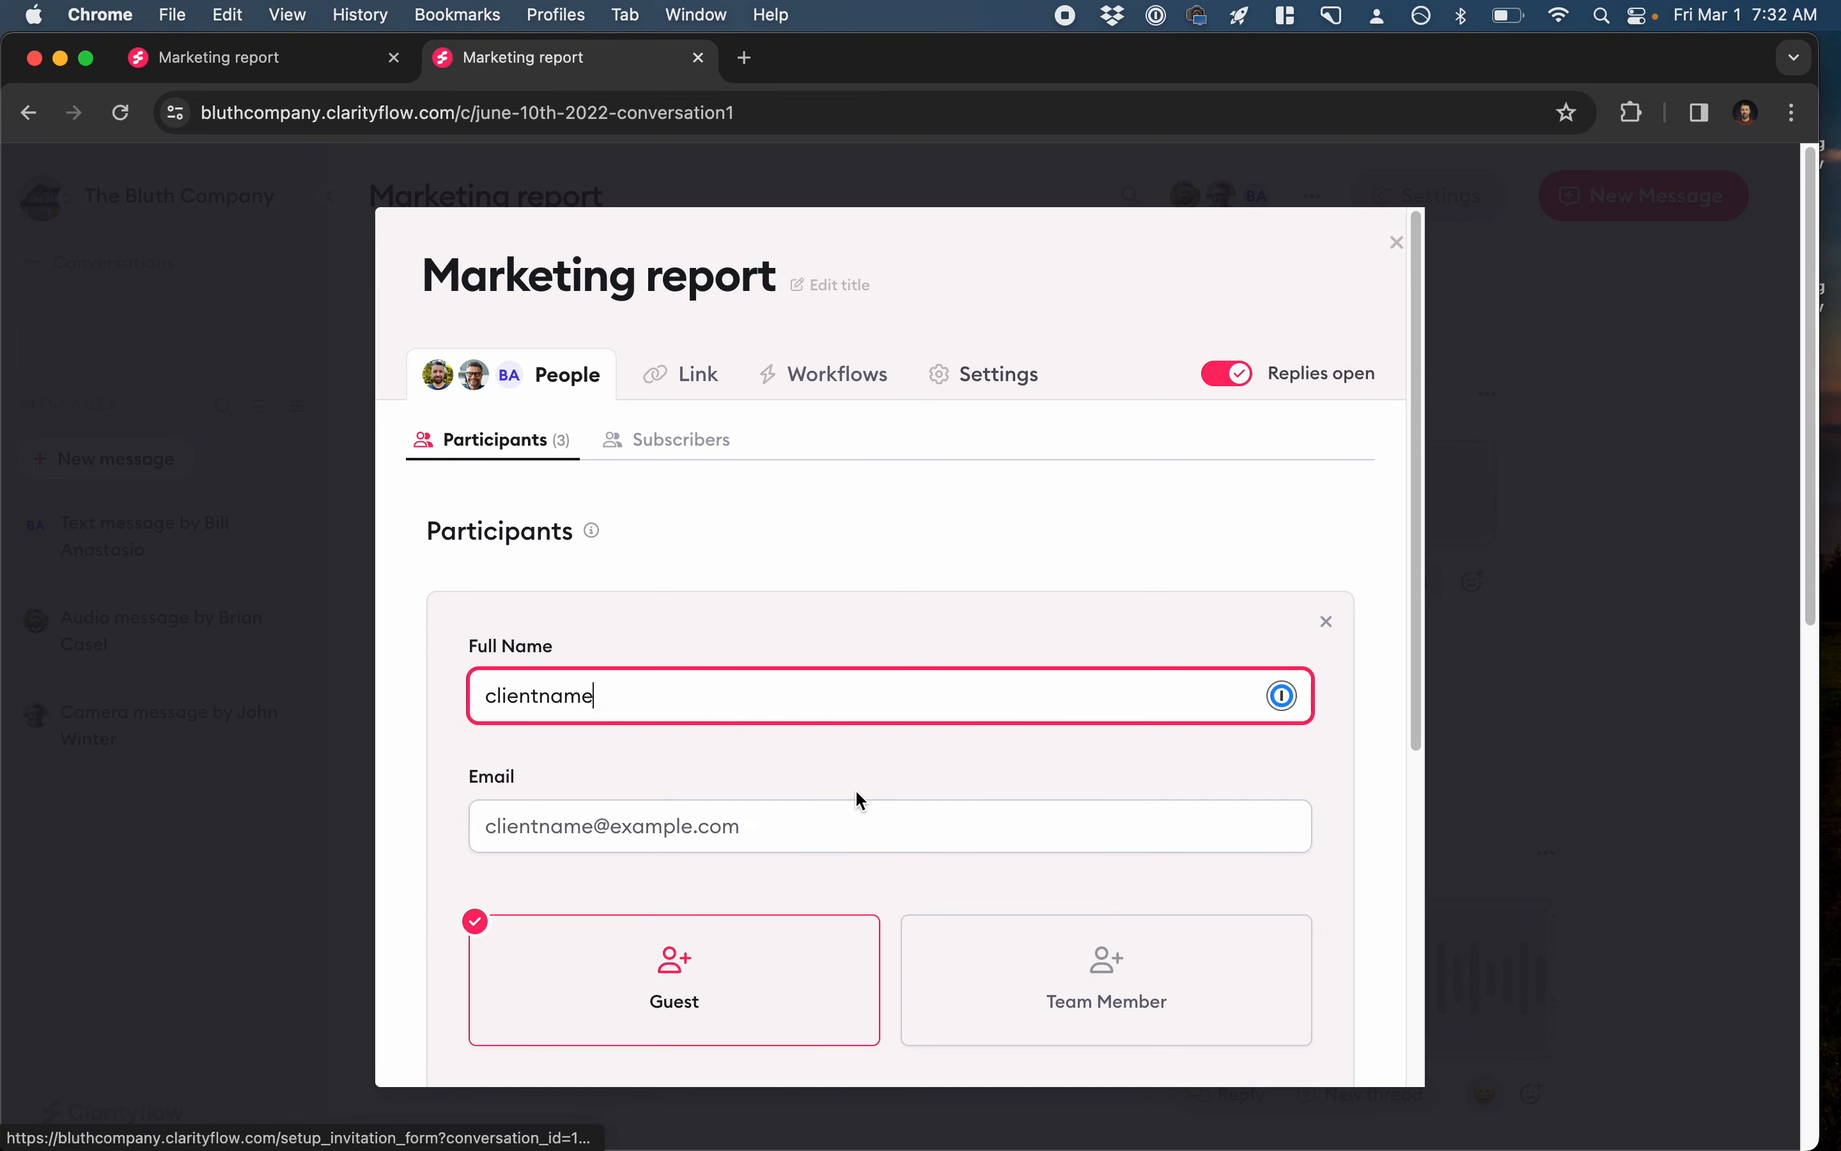
scroll(856, 792, "down", 3)
scroll(854, 792, "down", 4)
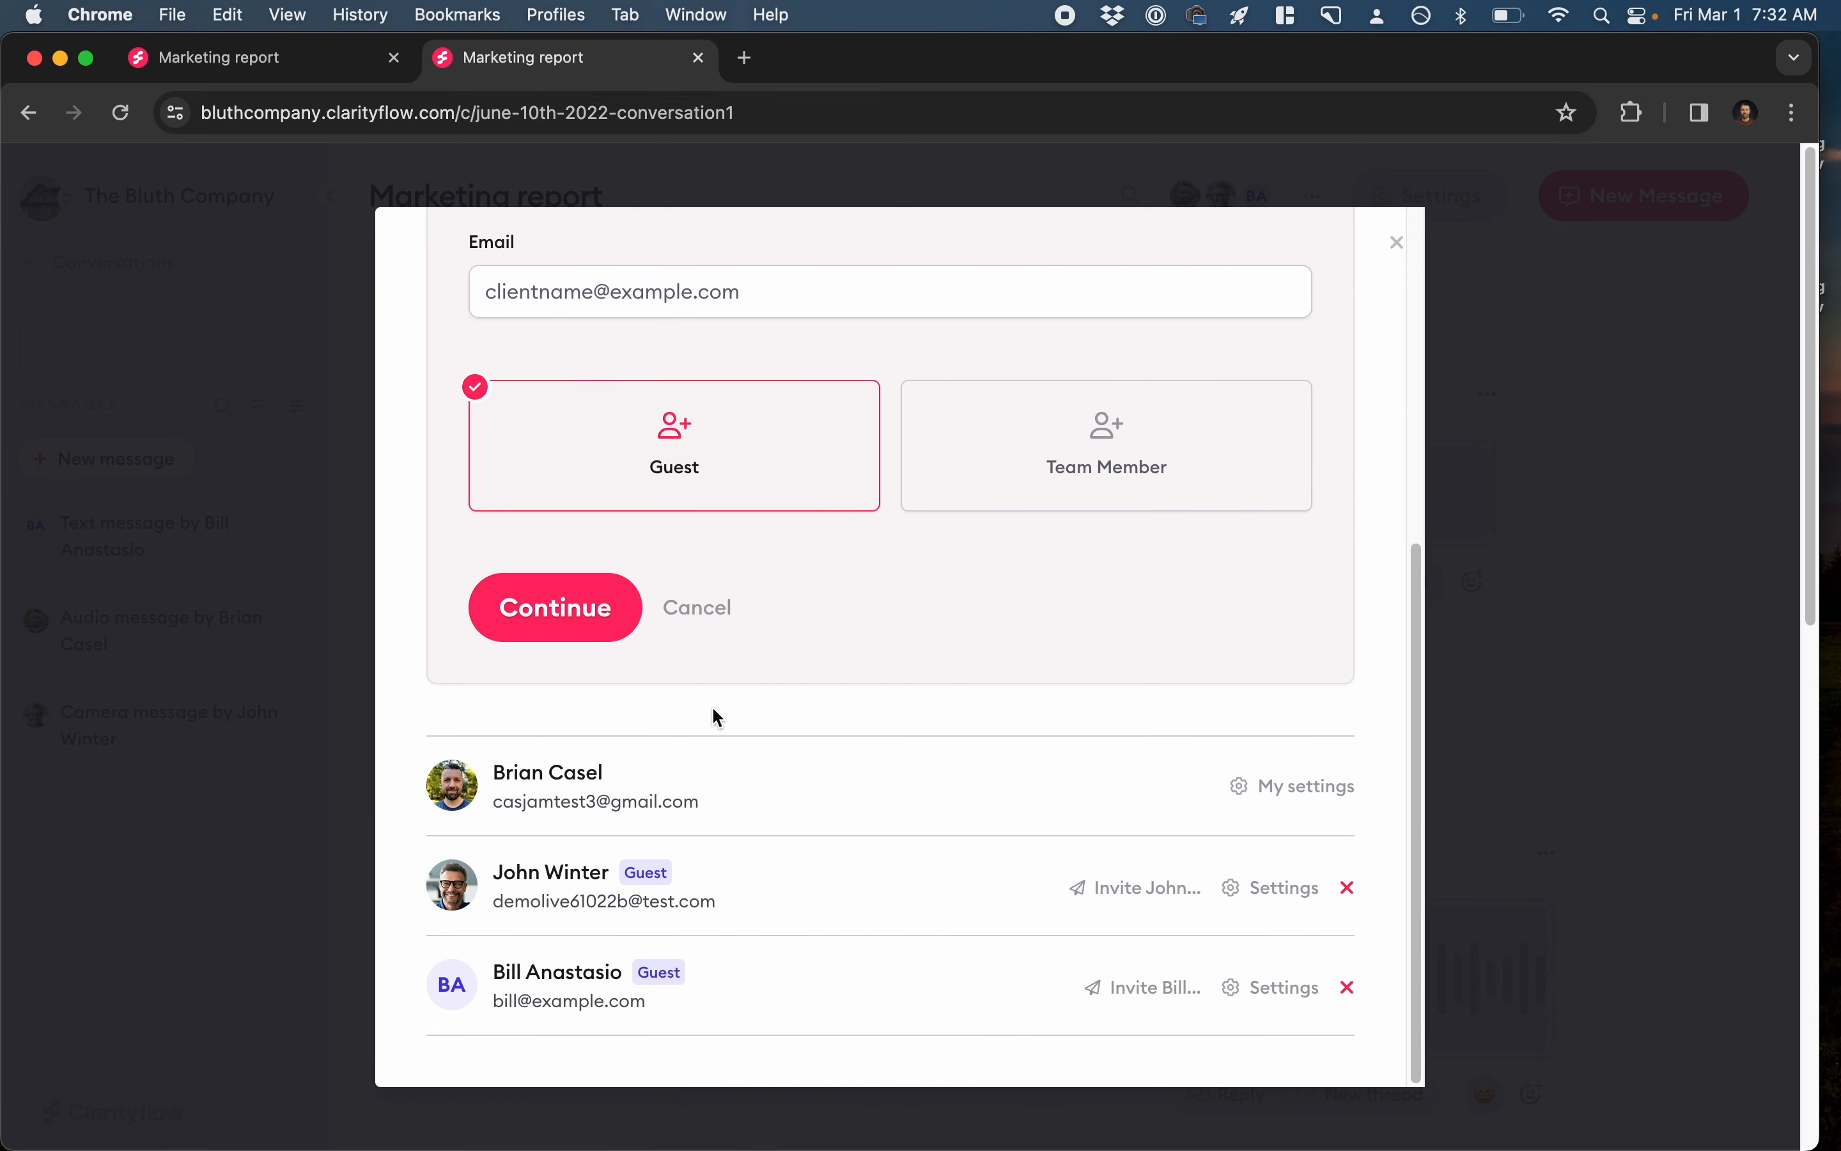
left_click(596, 629)
Review the client's invitation email, including its recipient details, subject and prefilled body text.
scroll(895, 604, "up", 2)
scroll(897, 603, "up", 2)
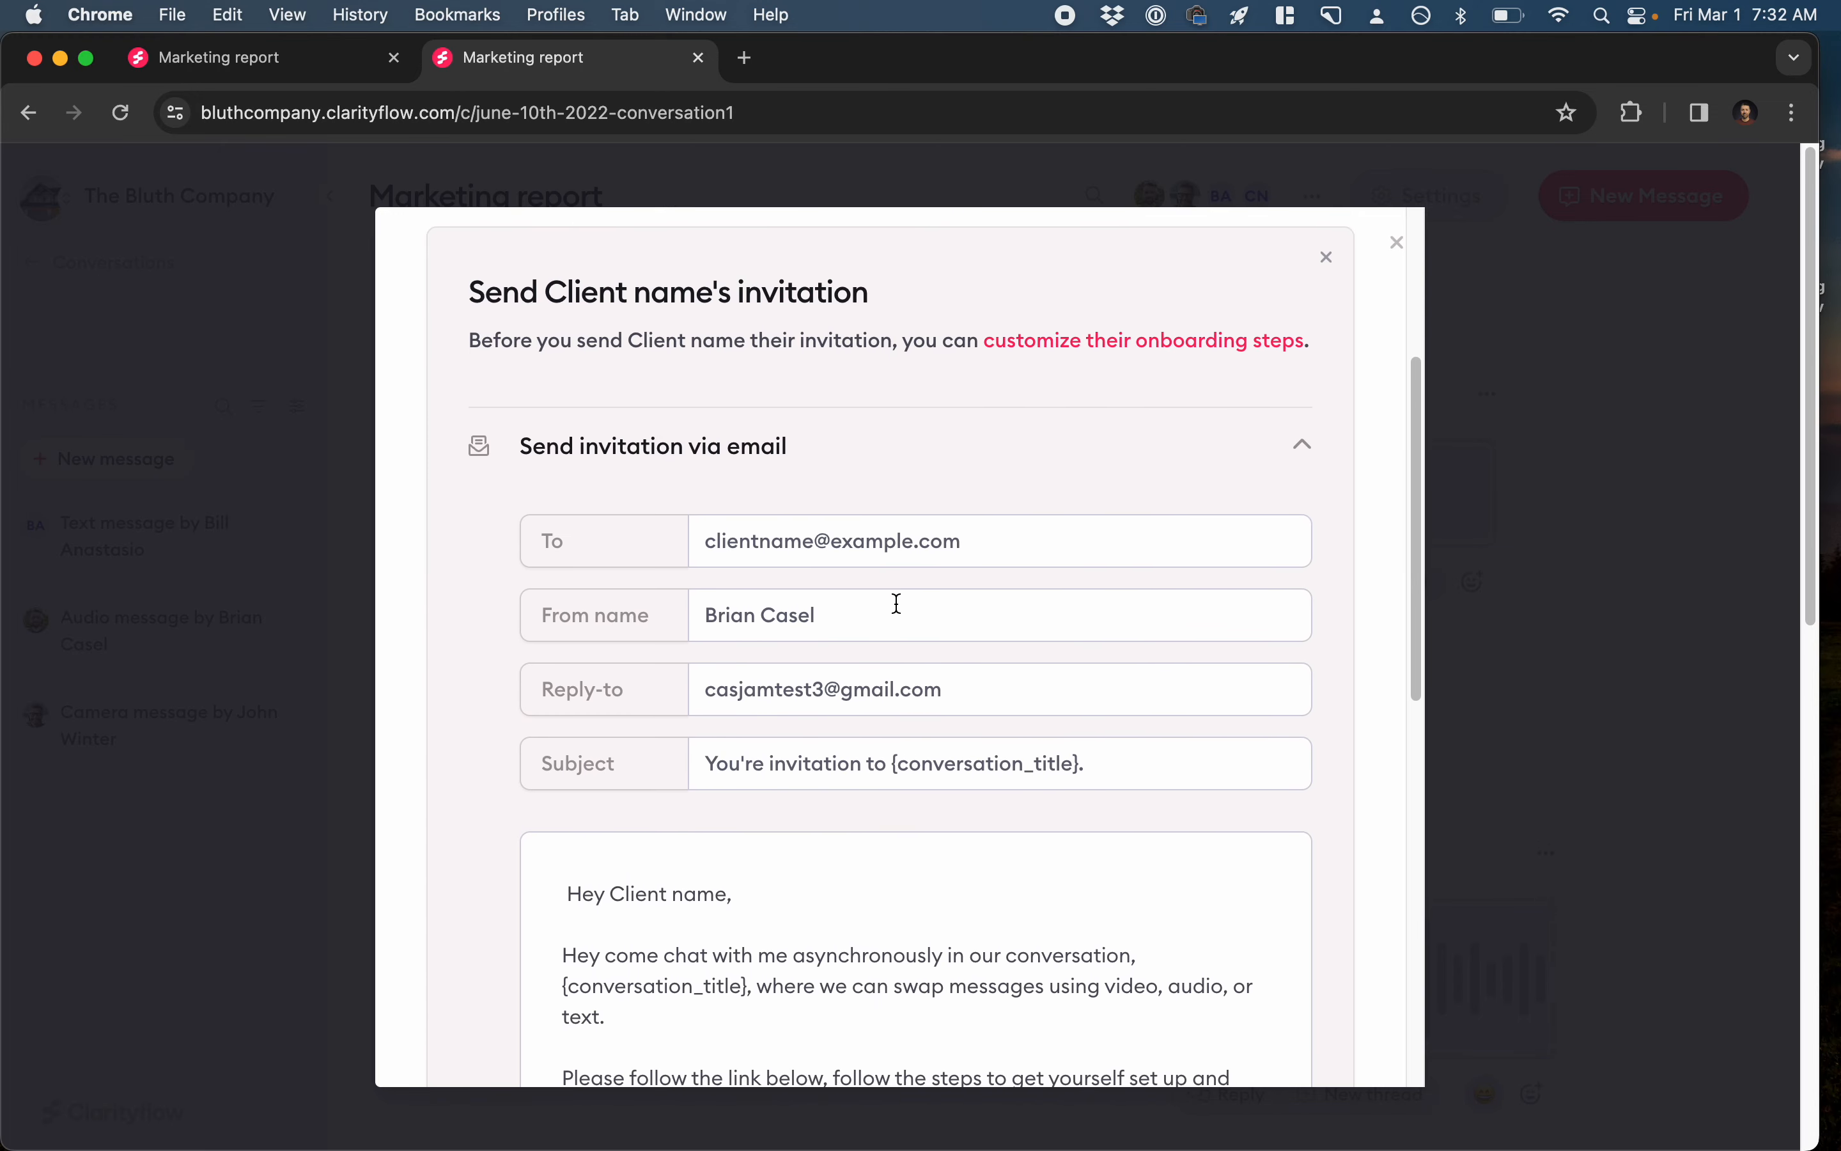
scroll(897, 603, "down", 3)
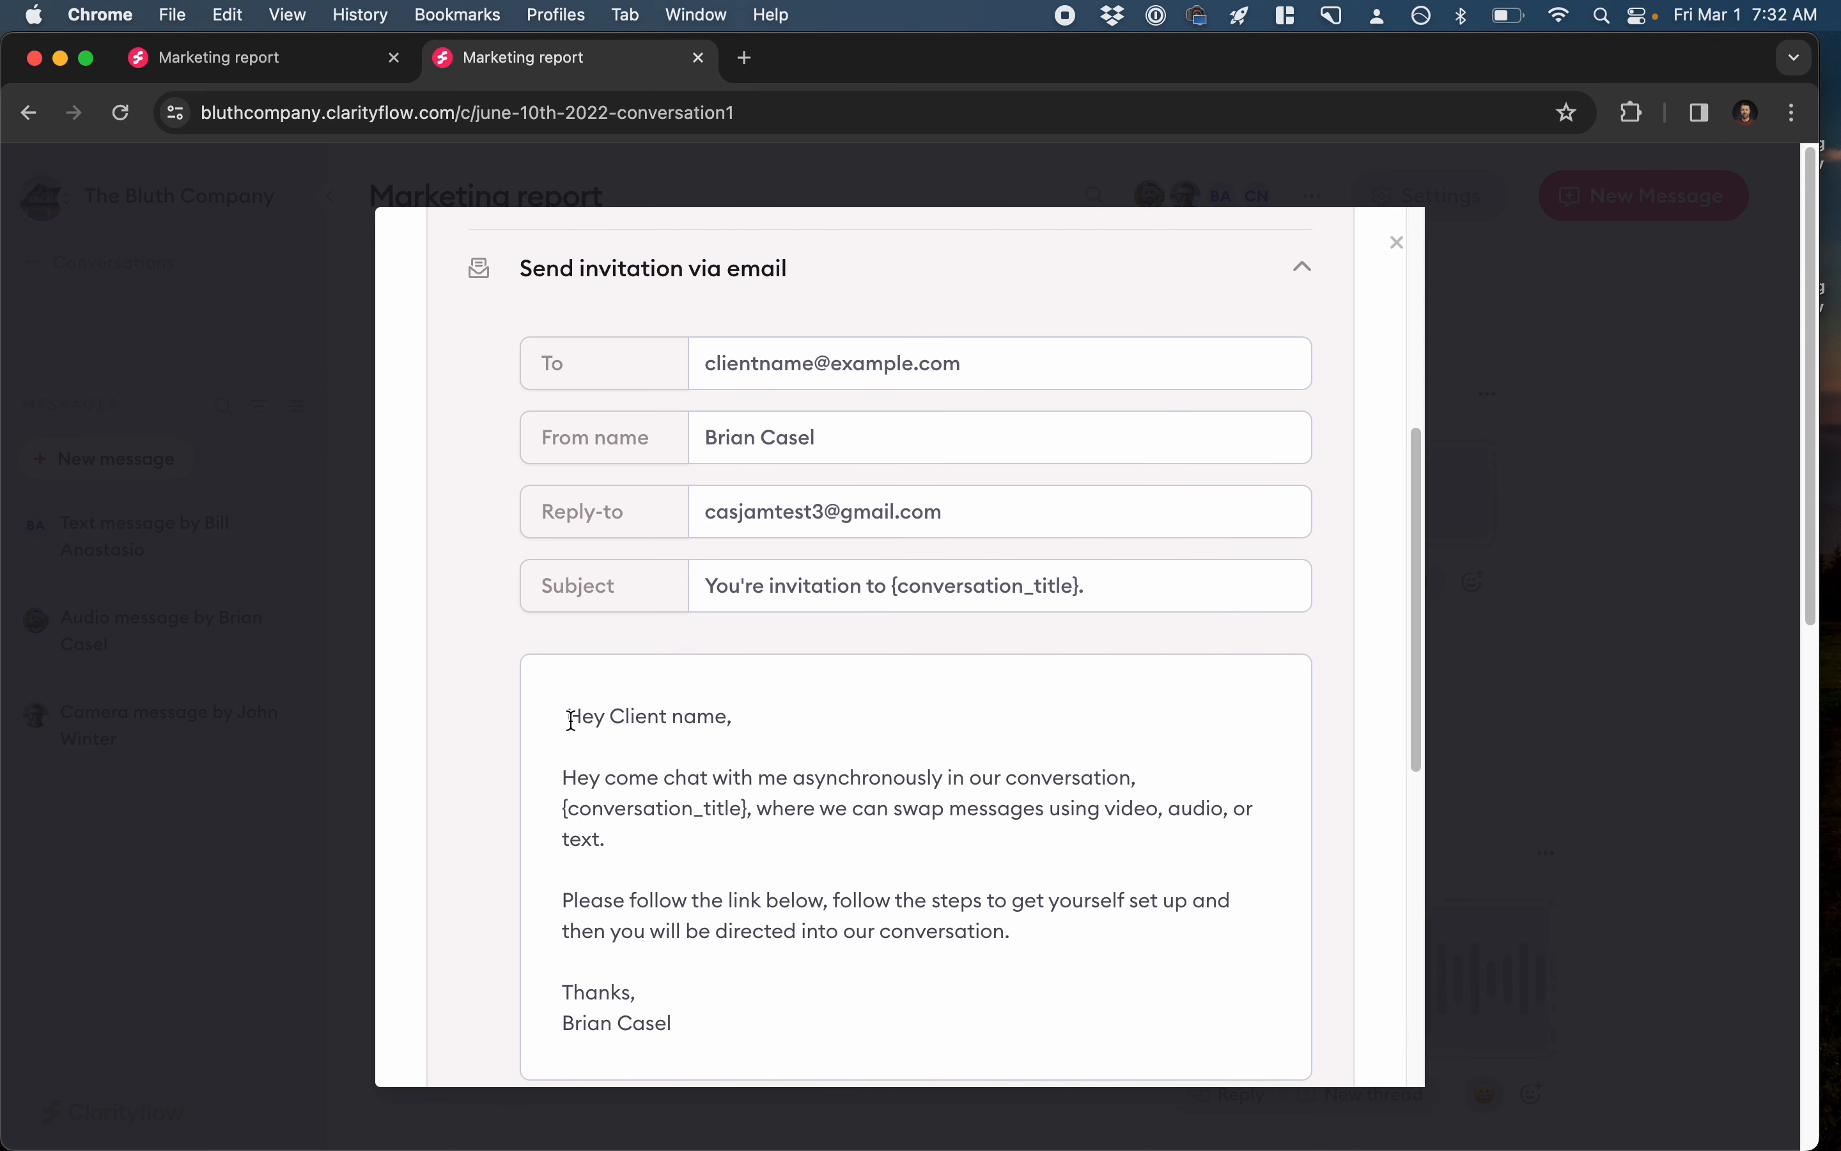
left_click_drag(572, 719, 802, 898)
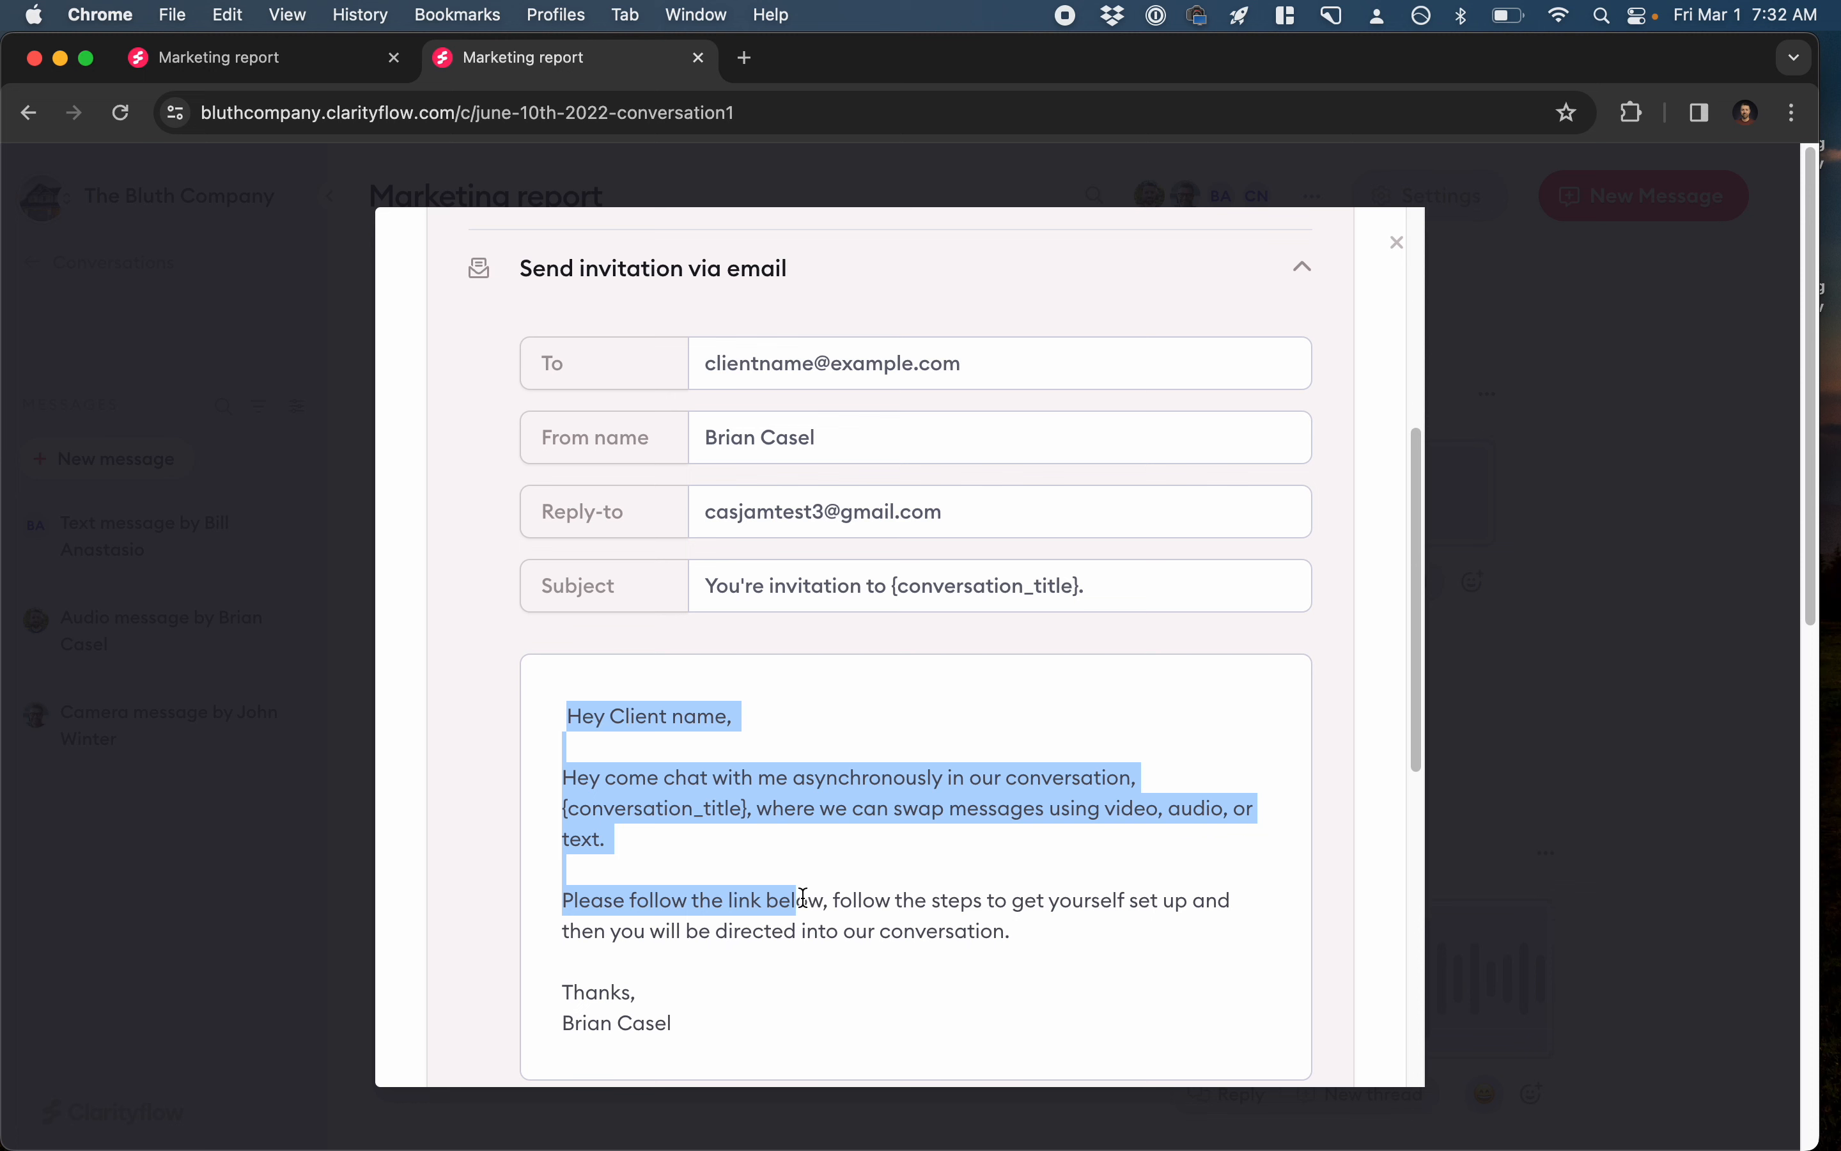
left_click(806, 898)
scroll(805, 898, "down", 3)
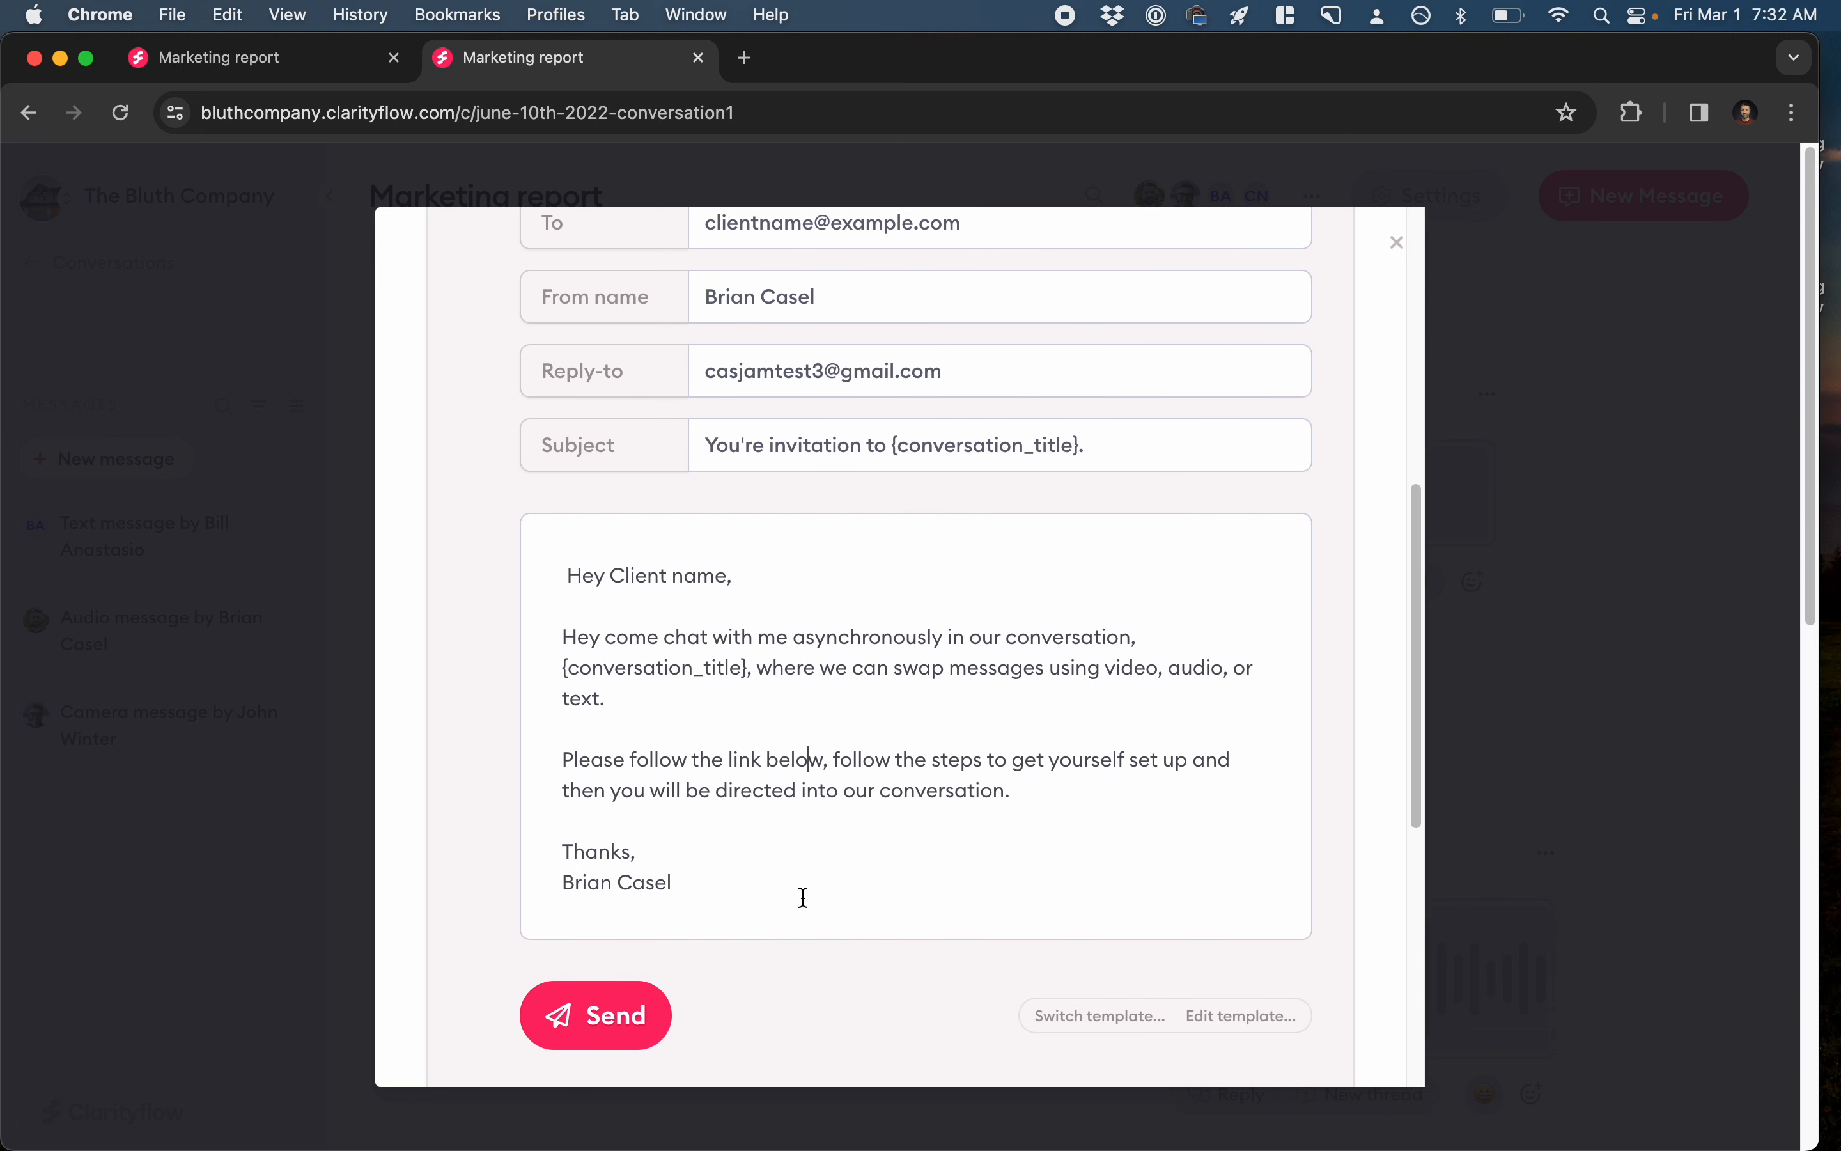
scroll(804, 898, "up", 2)
scroll(804, 898, "down", 2)
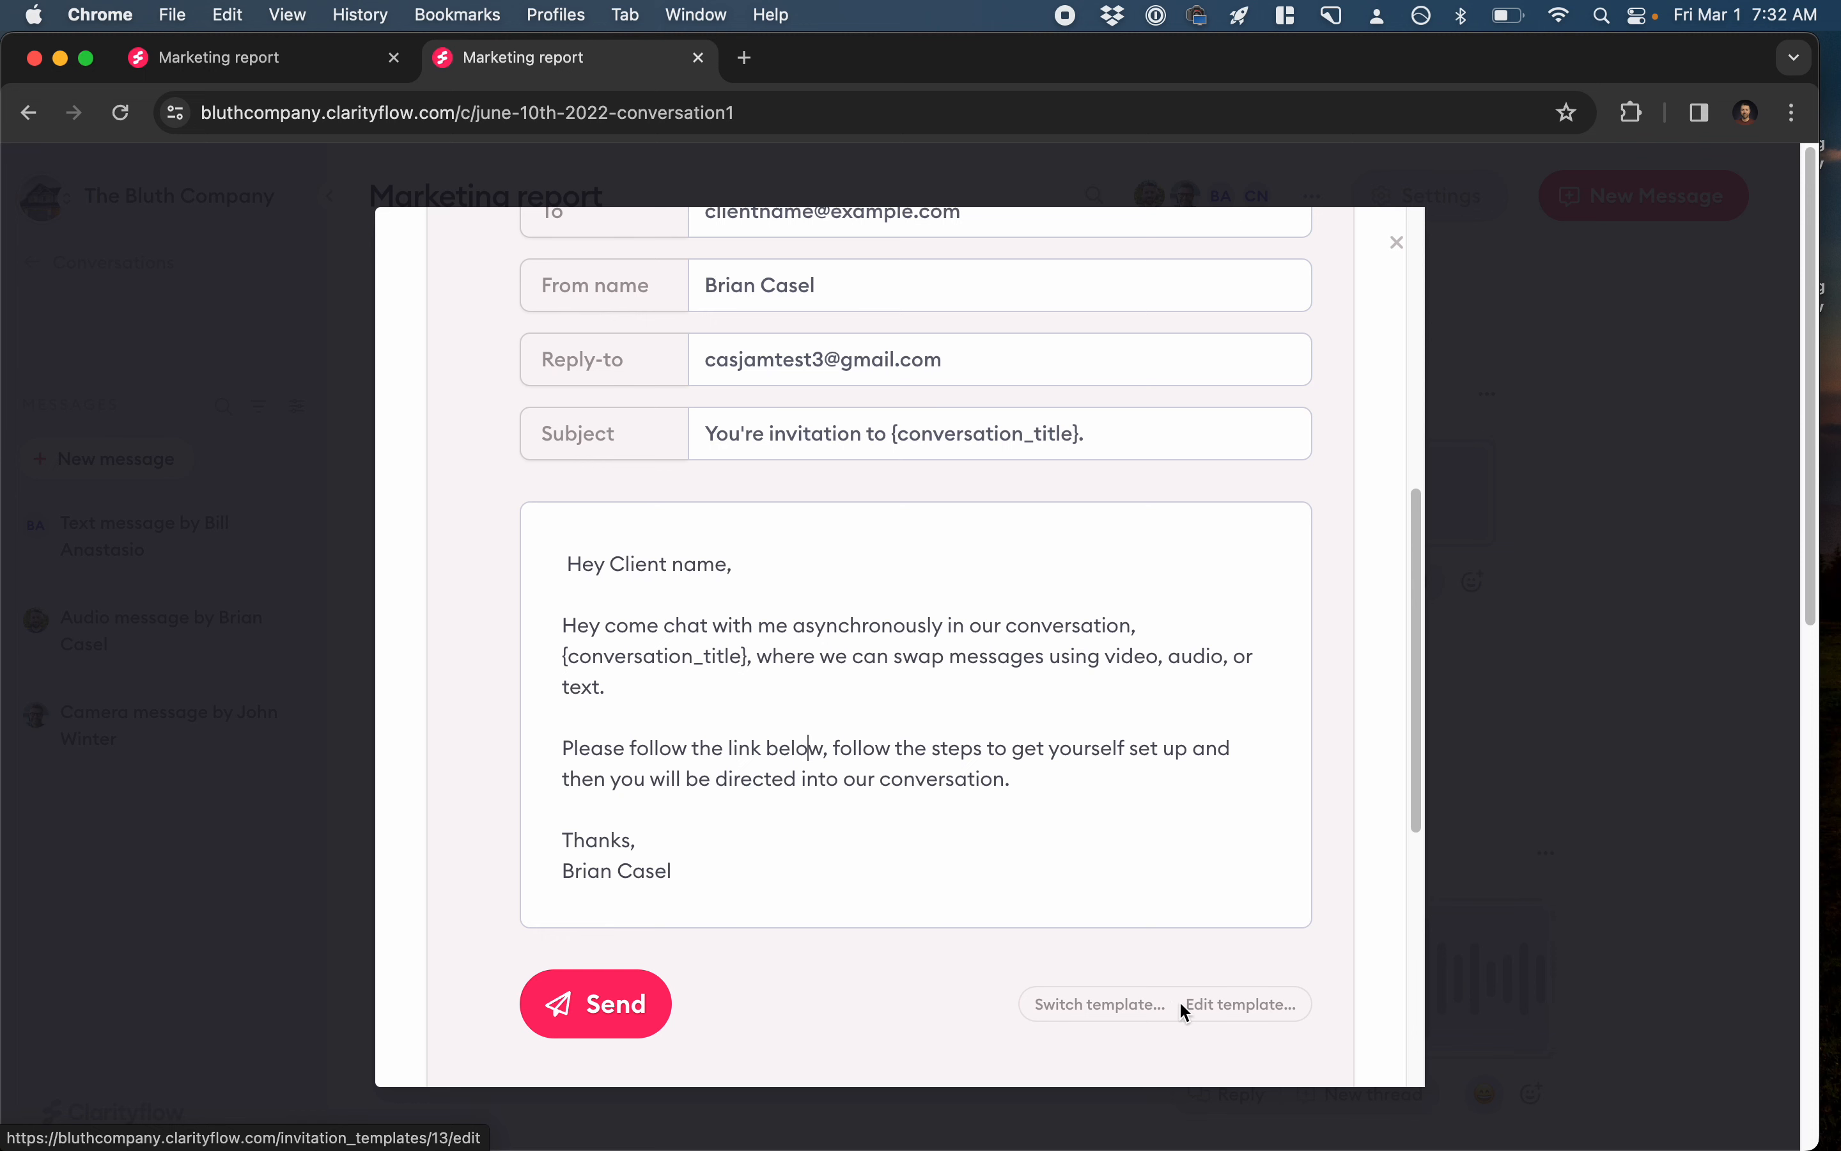
Review the templates available for the client's invitation and select "Conversation invitation template".
left_click(1073, 1012)
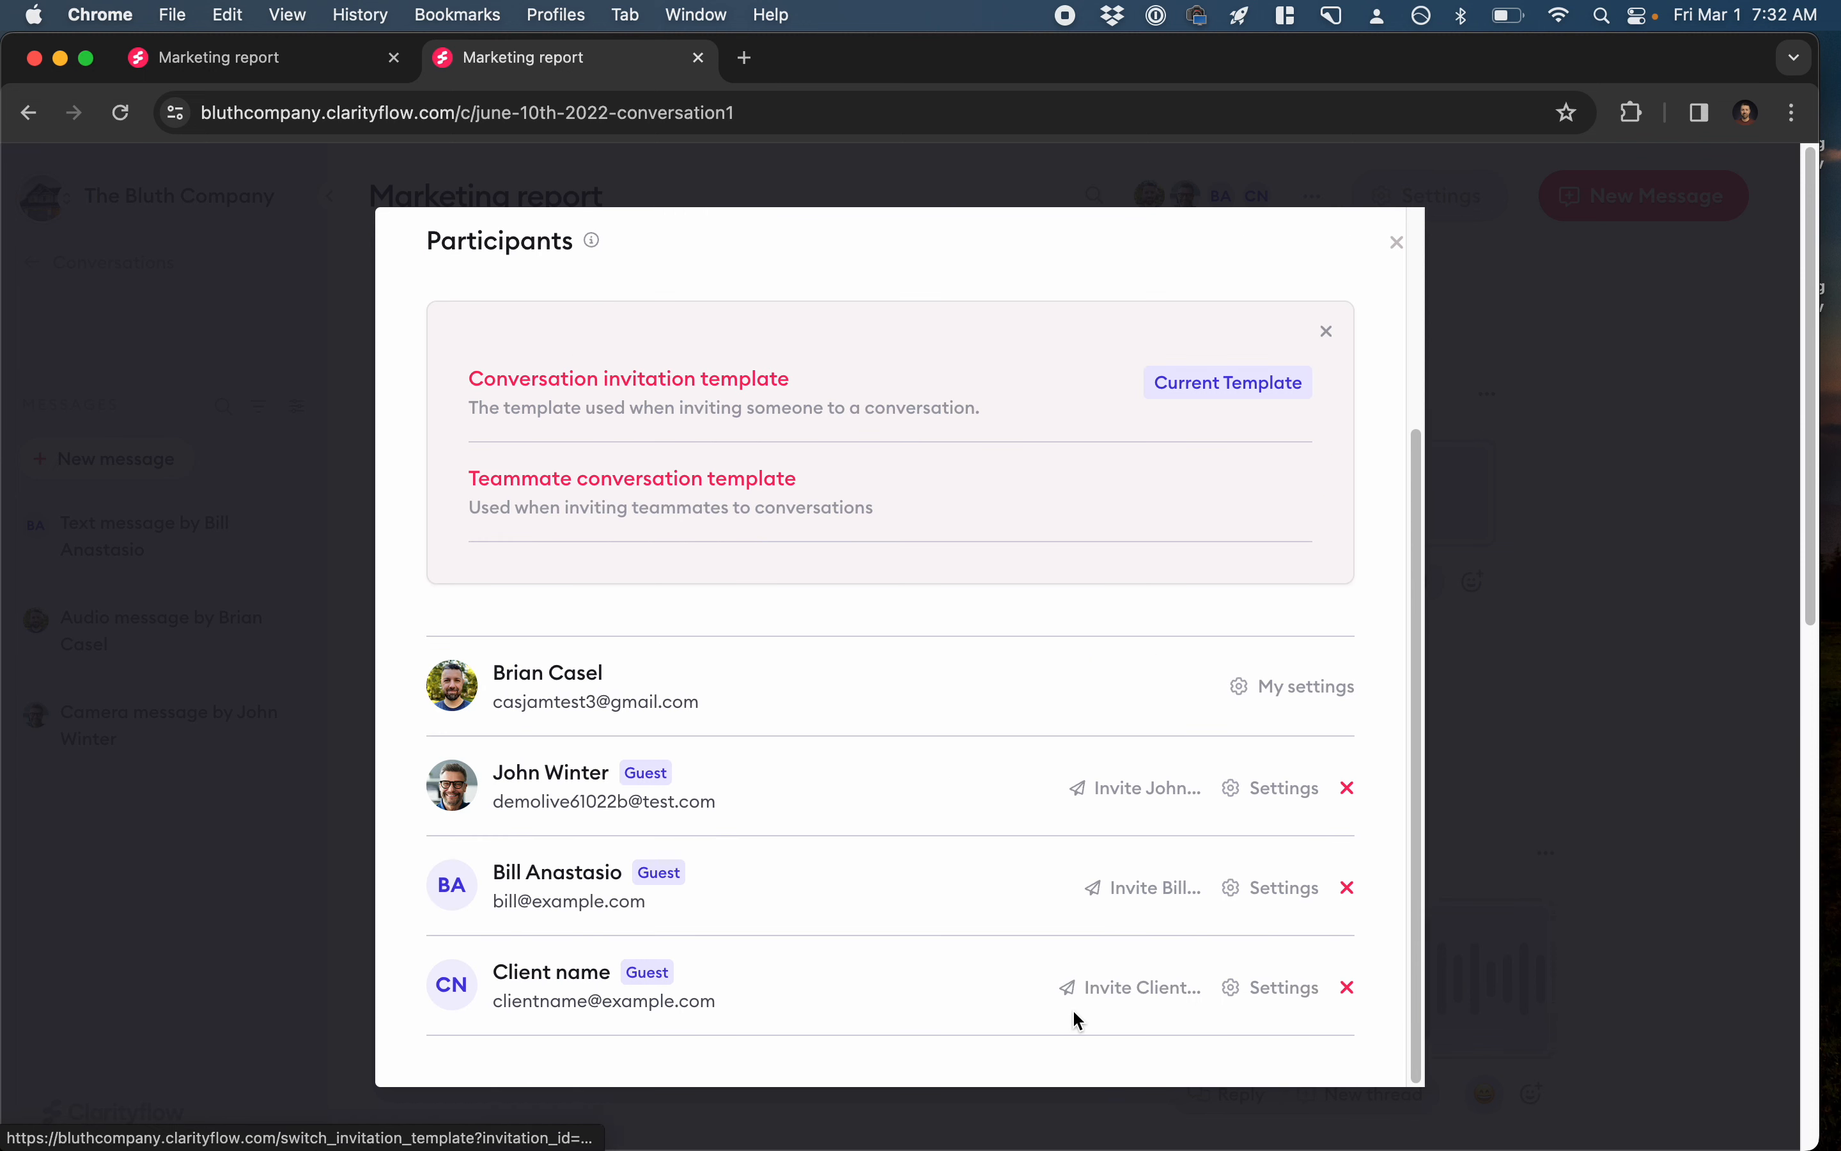
scroll(817, 664, "up", 2)
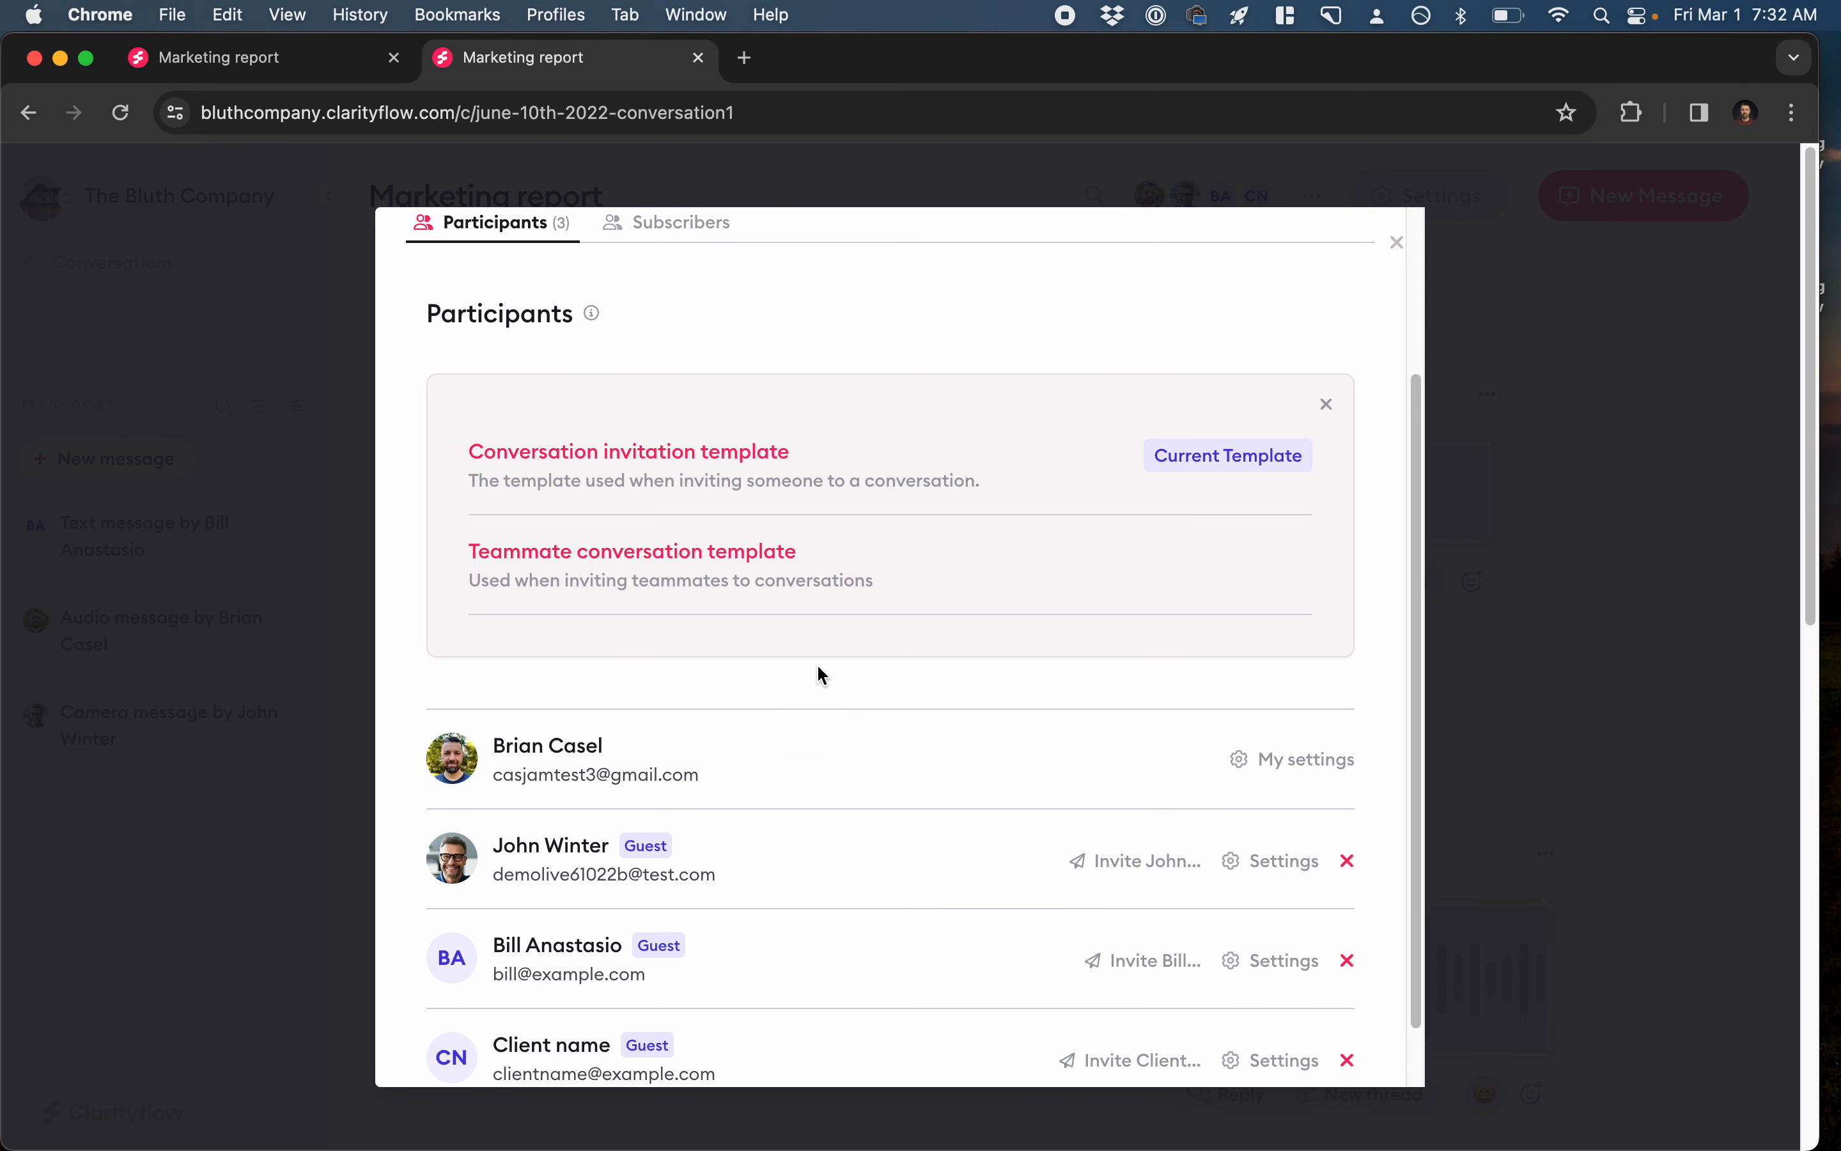
left_click(696, 572)
left_click(601, 451)
scroll(781, 623, "down", 3)
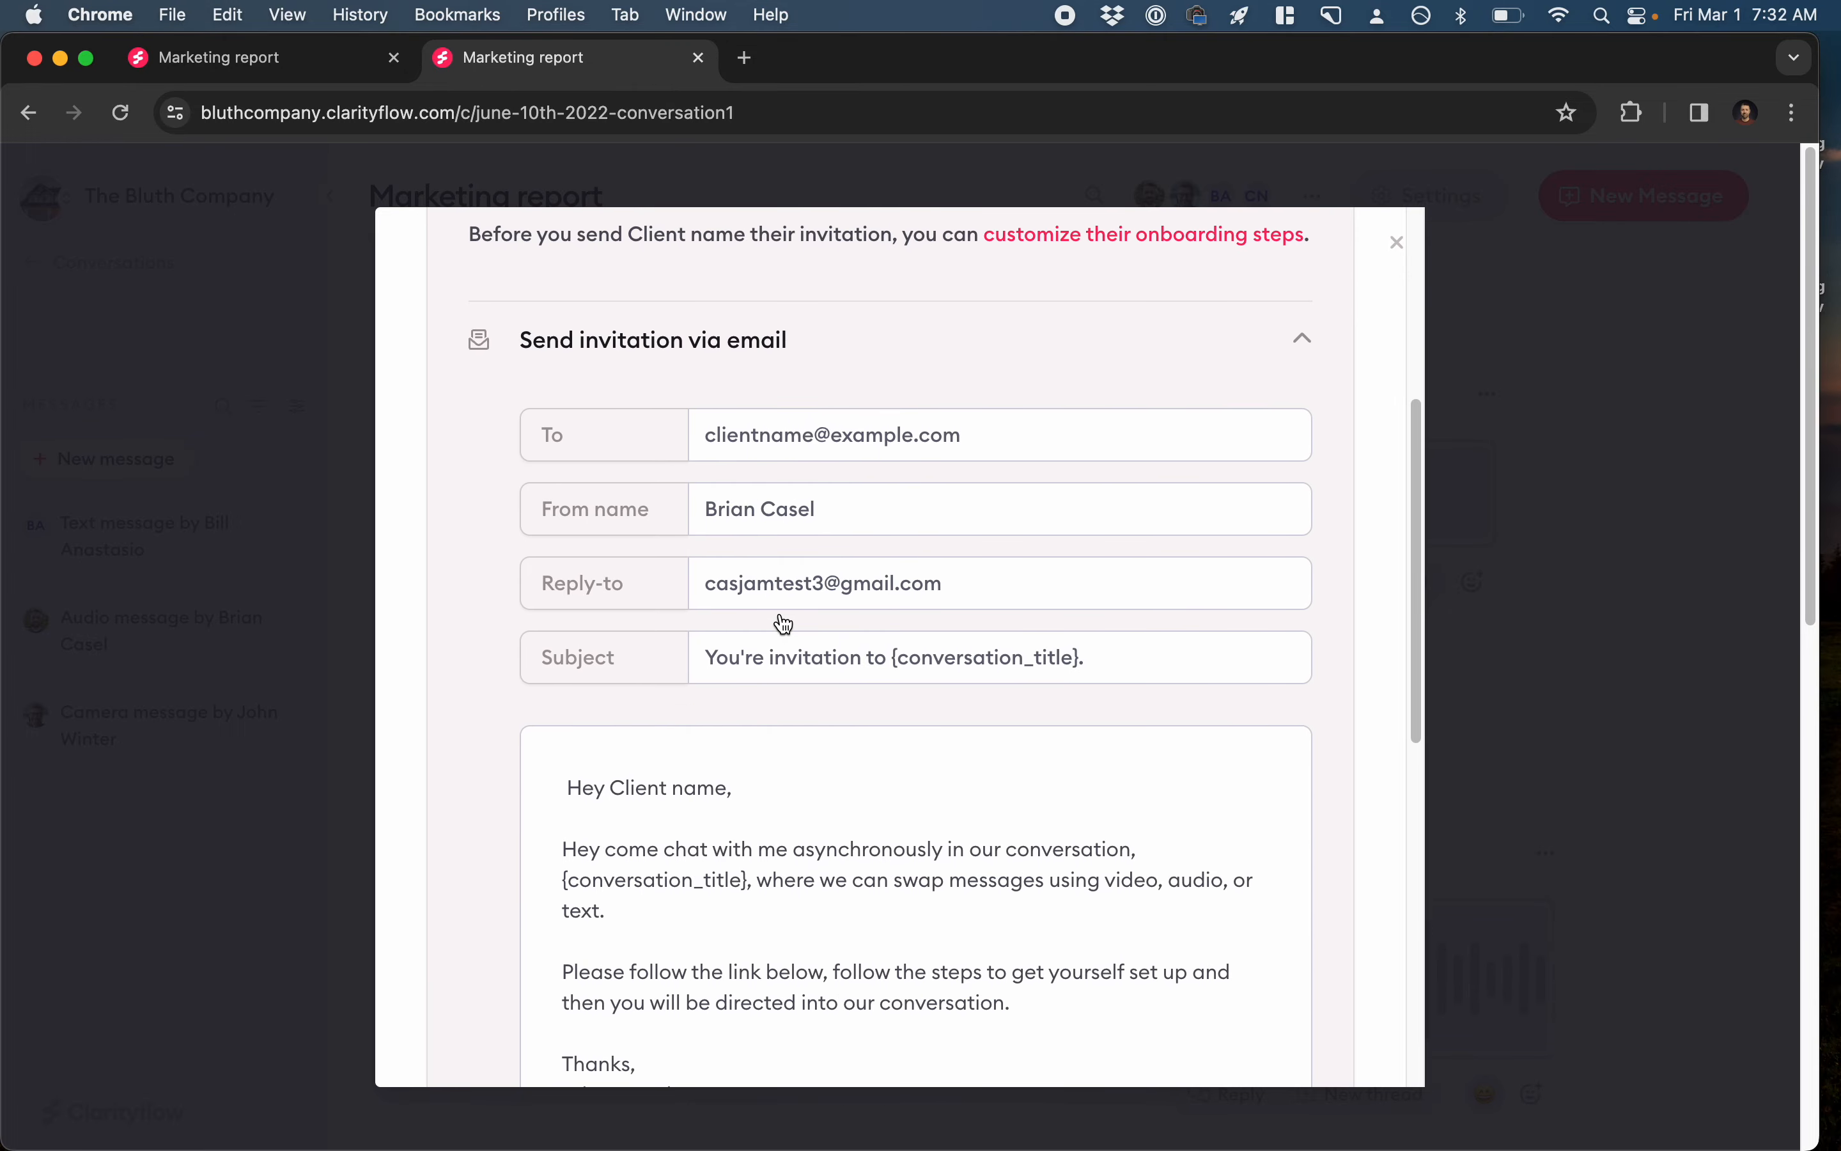
scroll(783, 620, "up", 2)
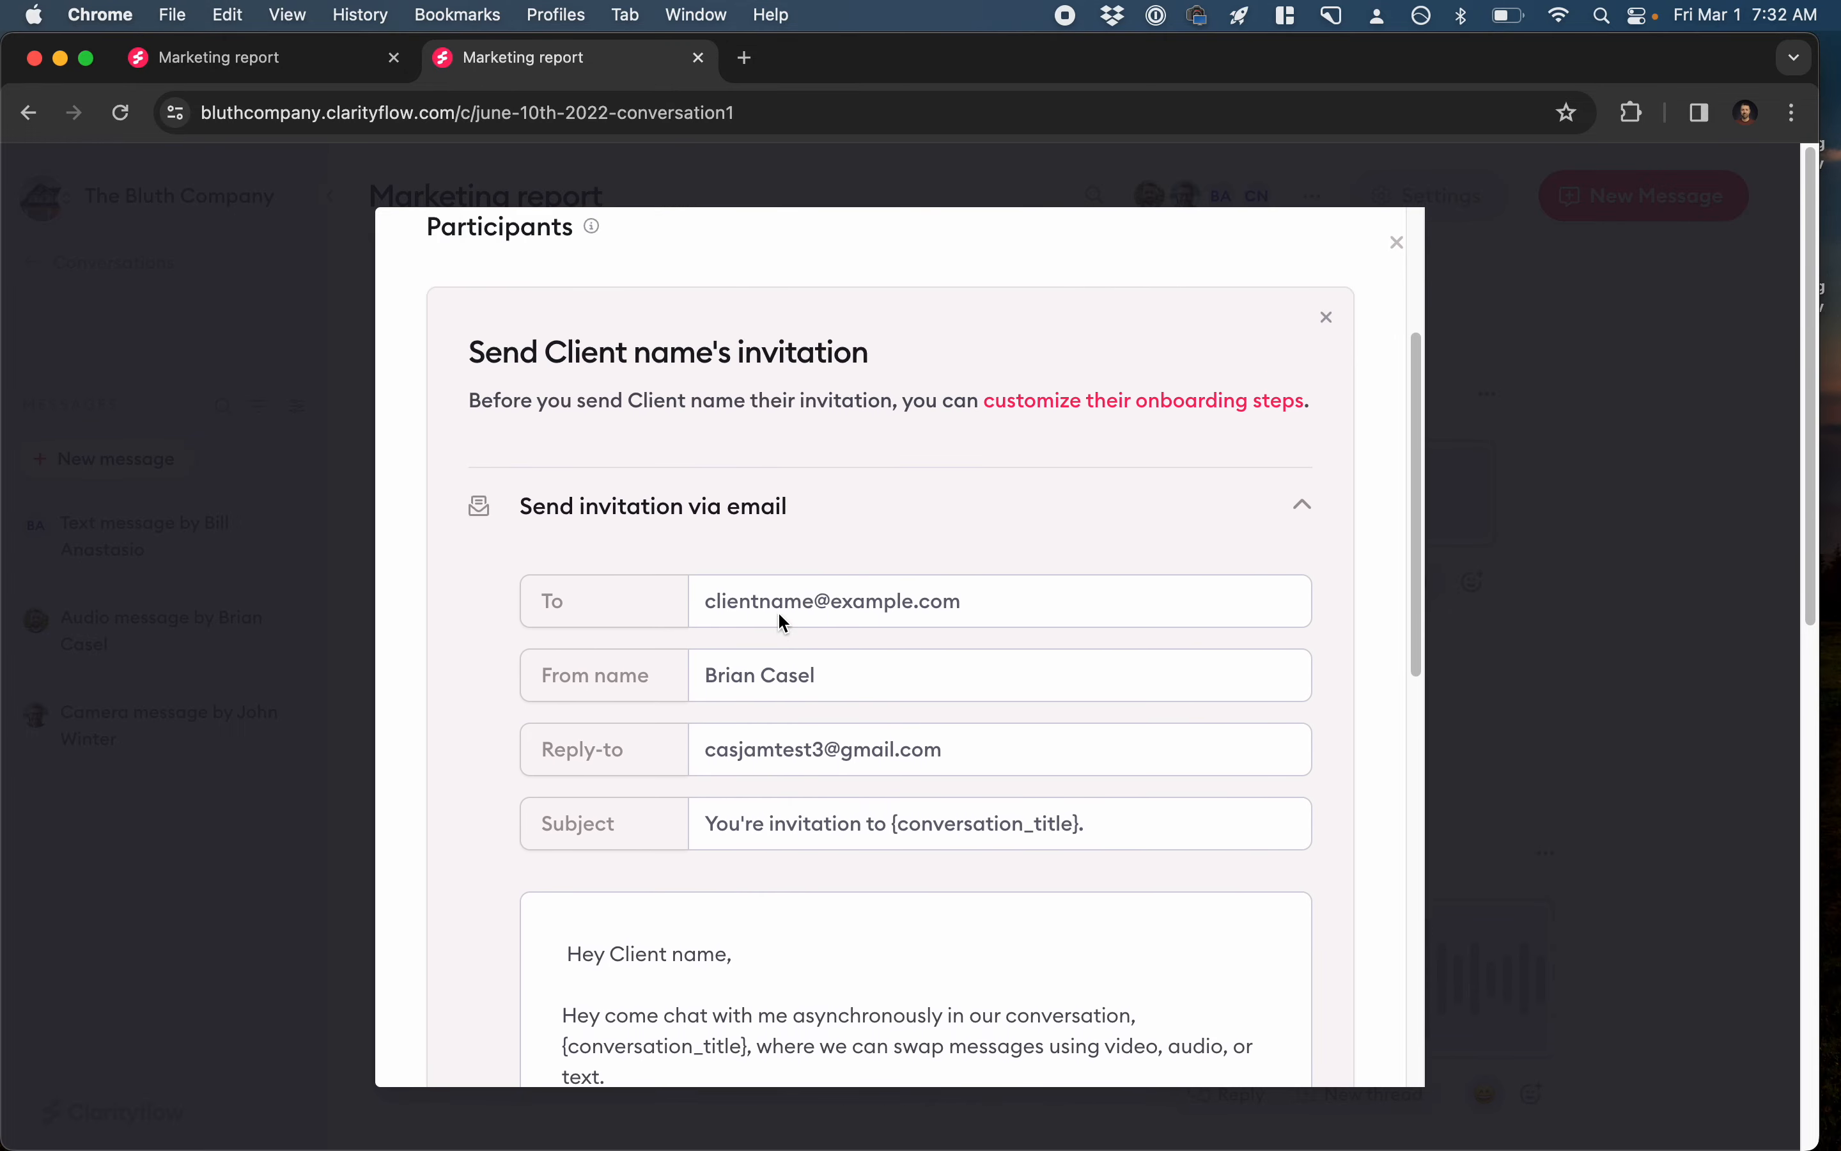
Review the onboarding steps set up for the invited client, then close the invitation and the conversation's people settings.
left_click(1141, 407)
scroll(977, 589, "down", 5)
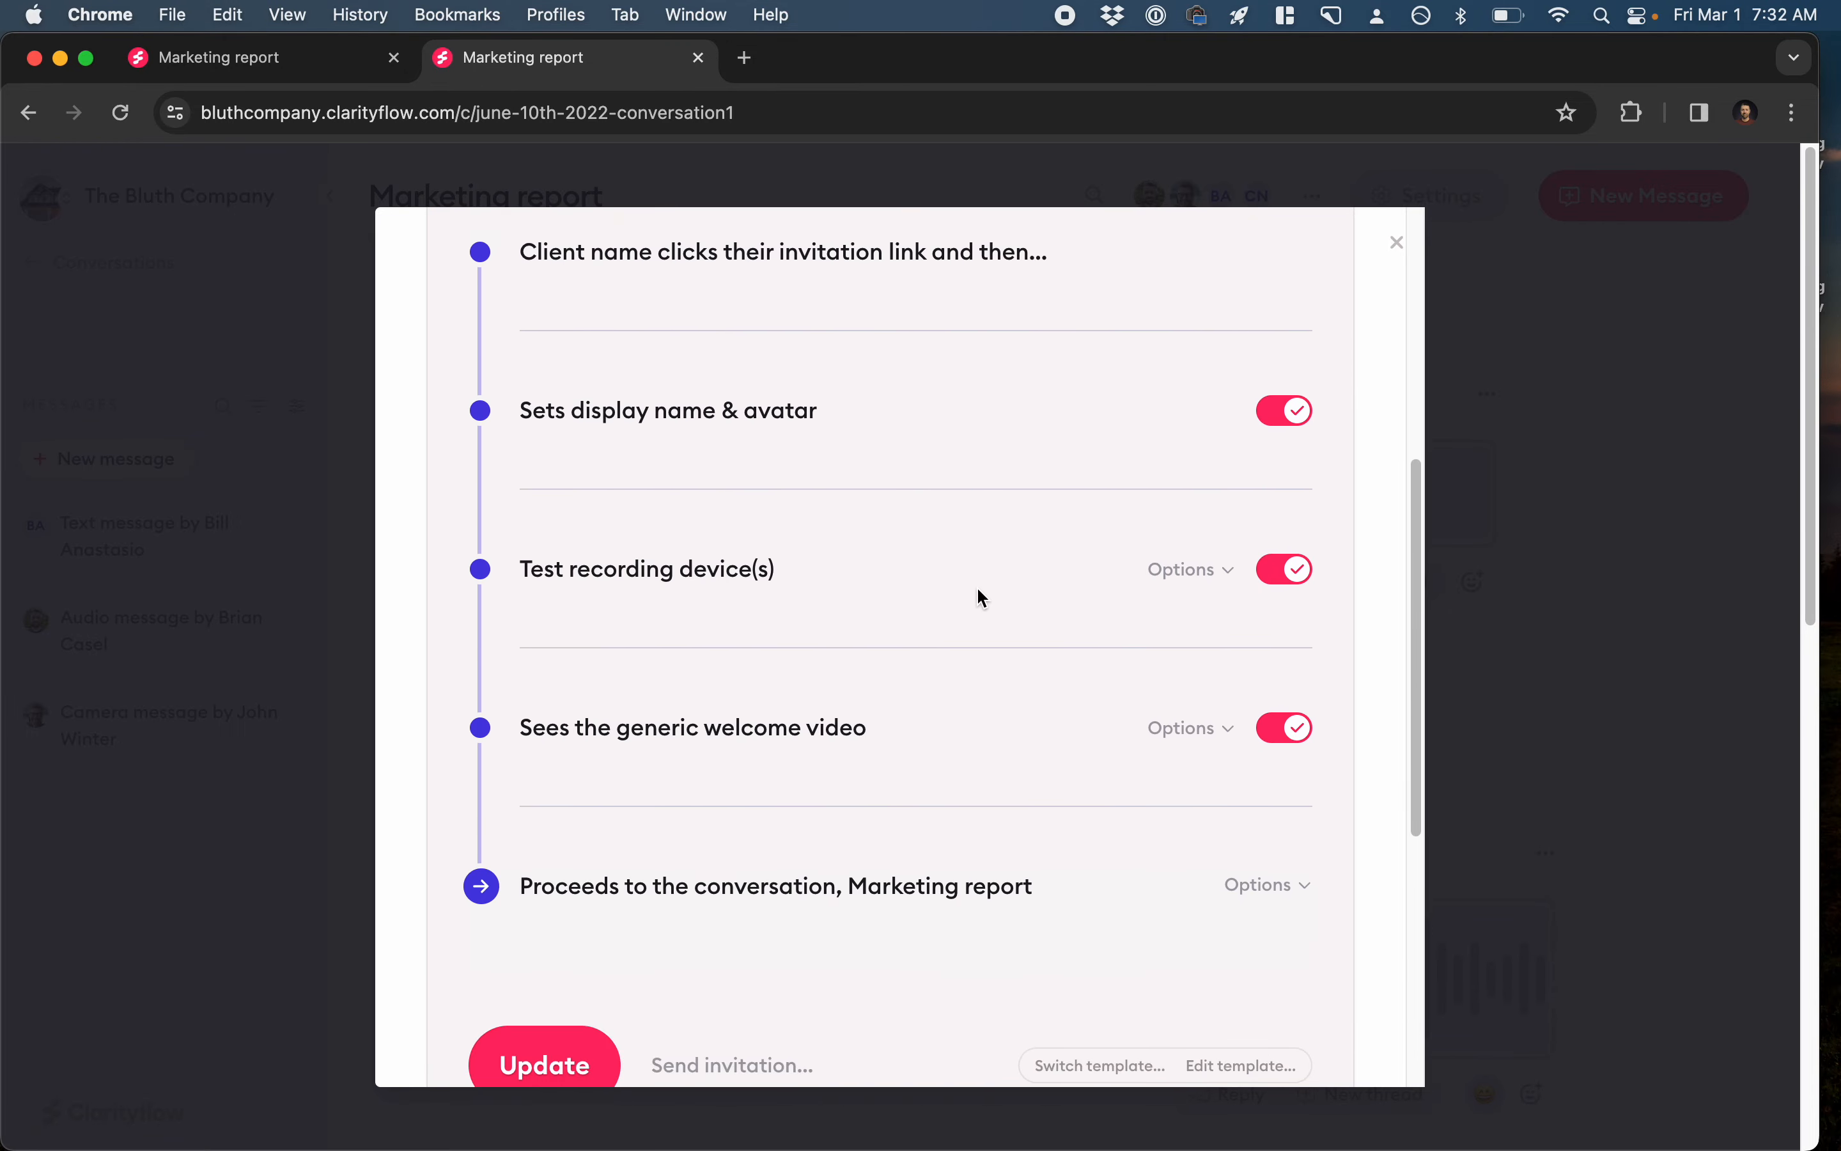
scroll(978, 588, "up", 5)
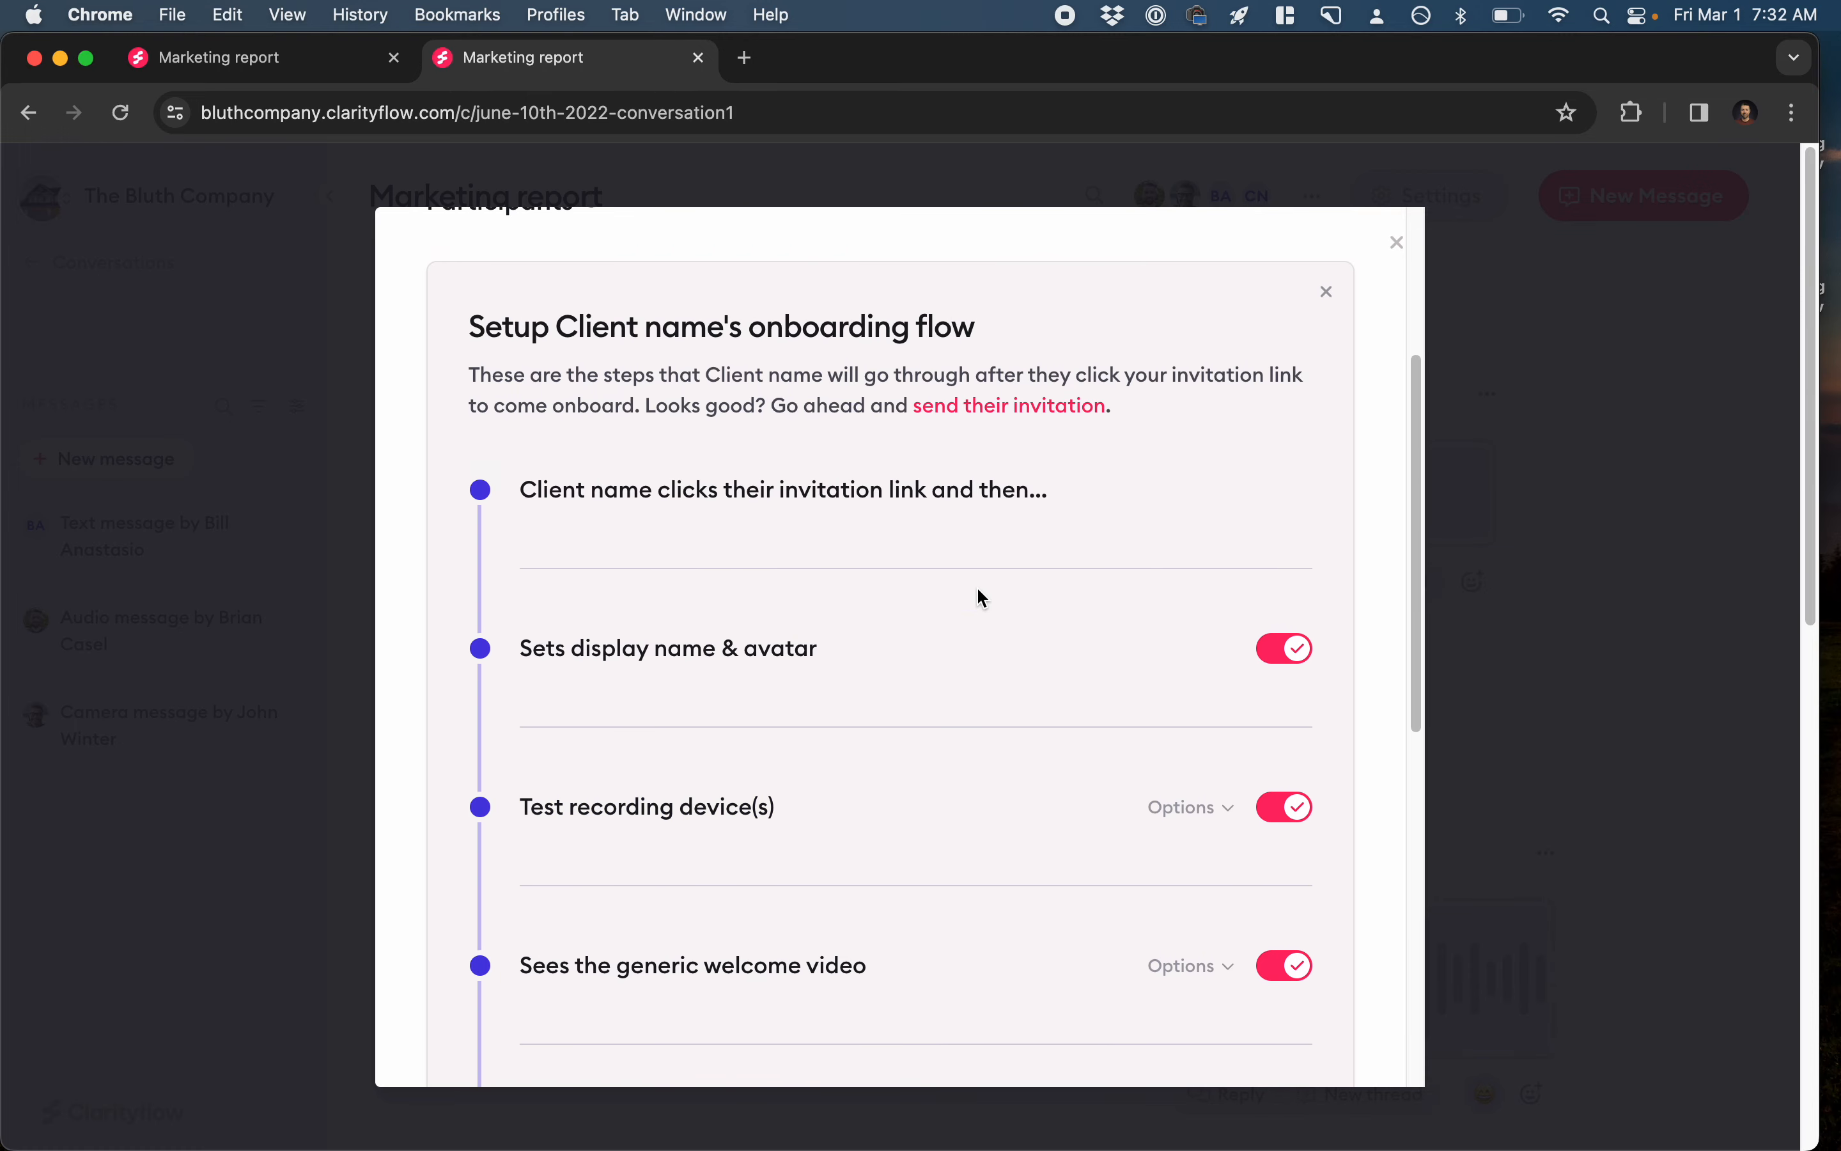
scroll(978, 589, "up", 3)
left_click(1326, 417)
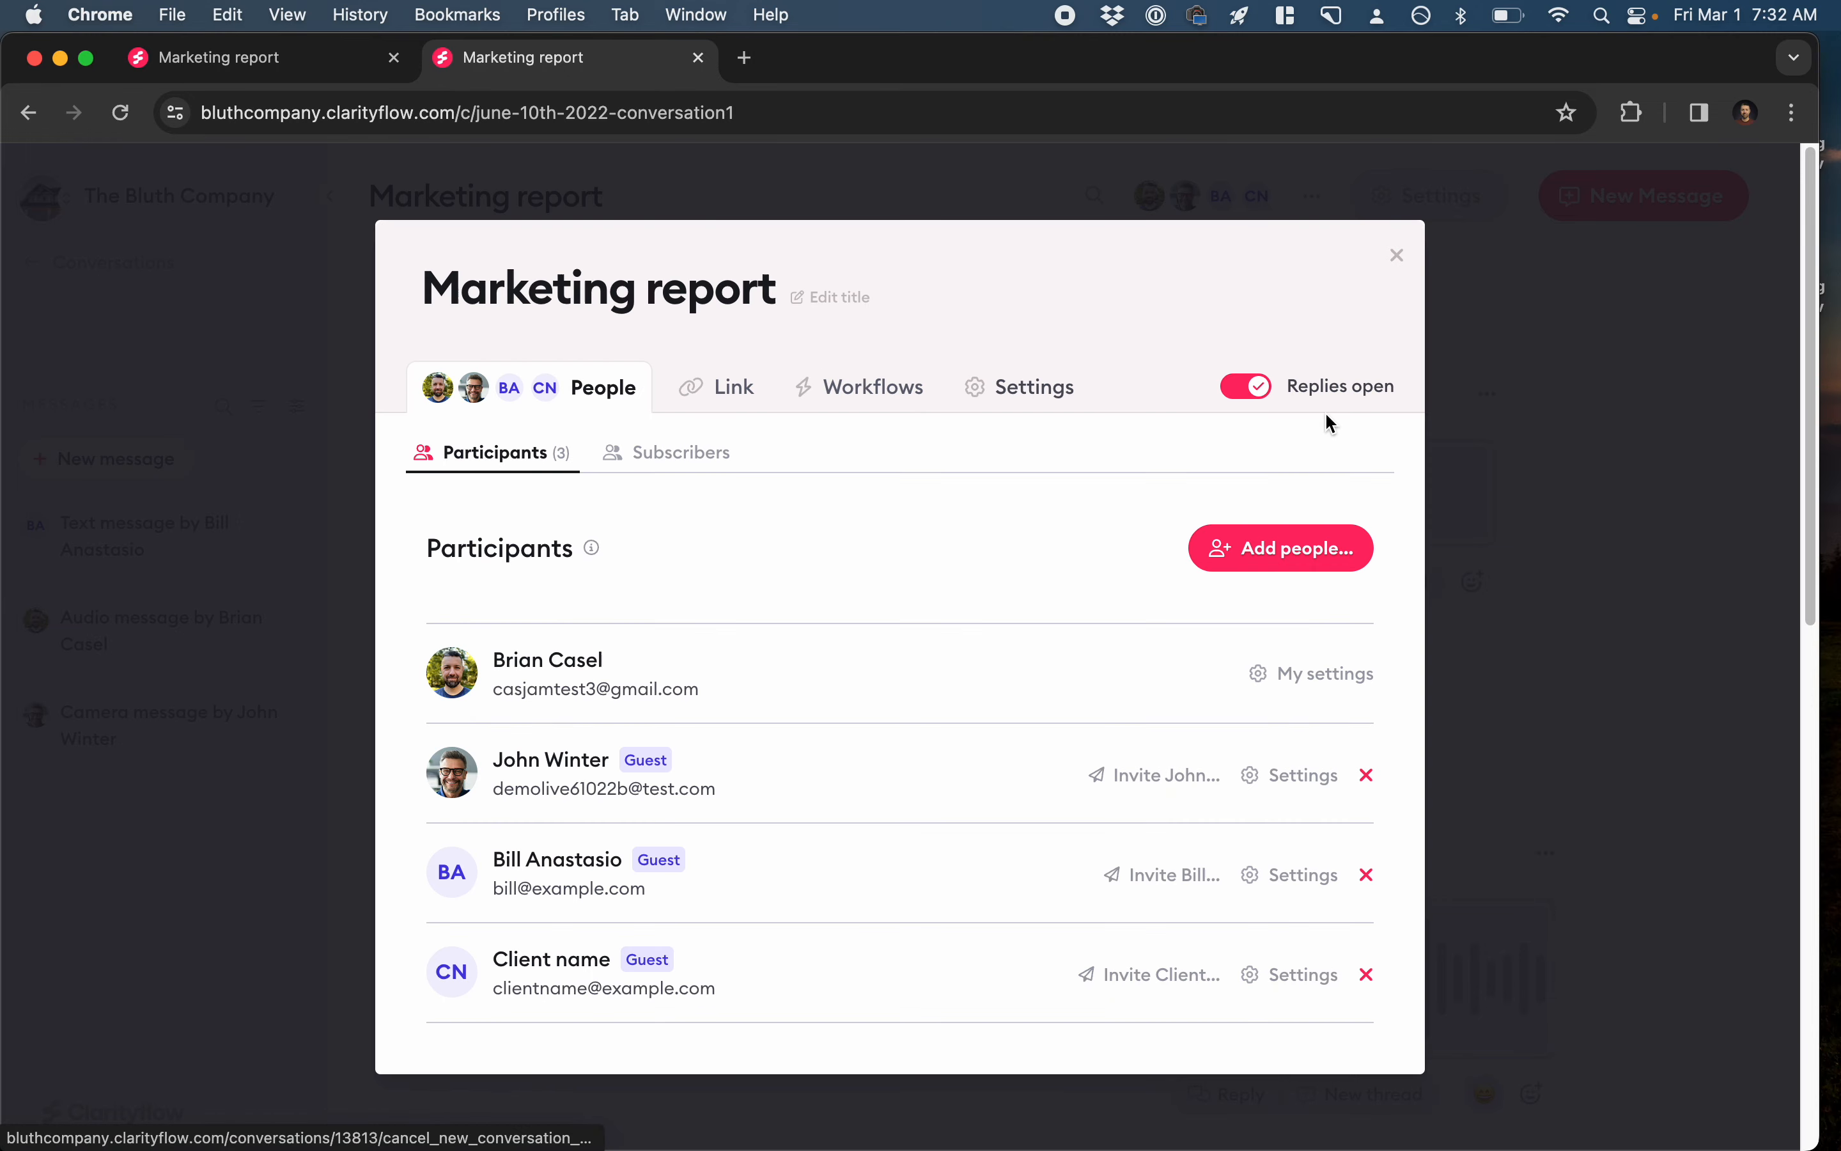
left_click(1496, 464)
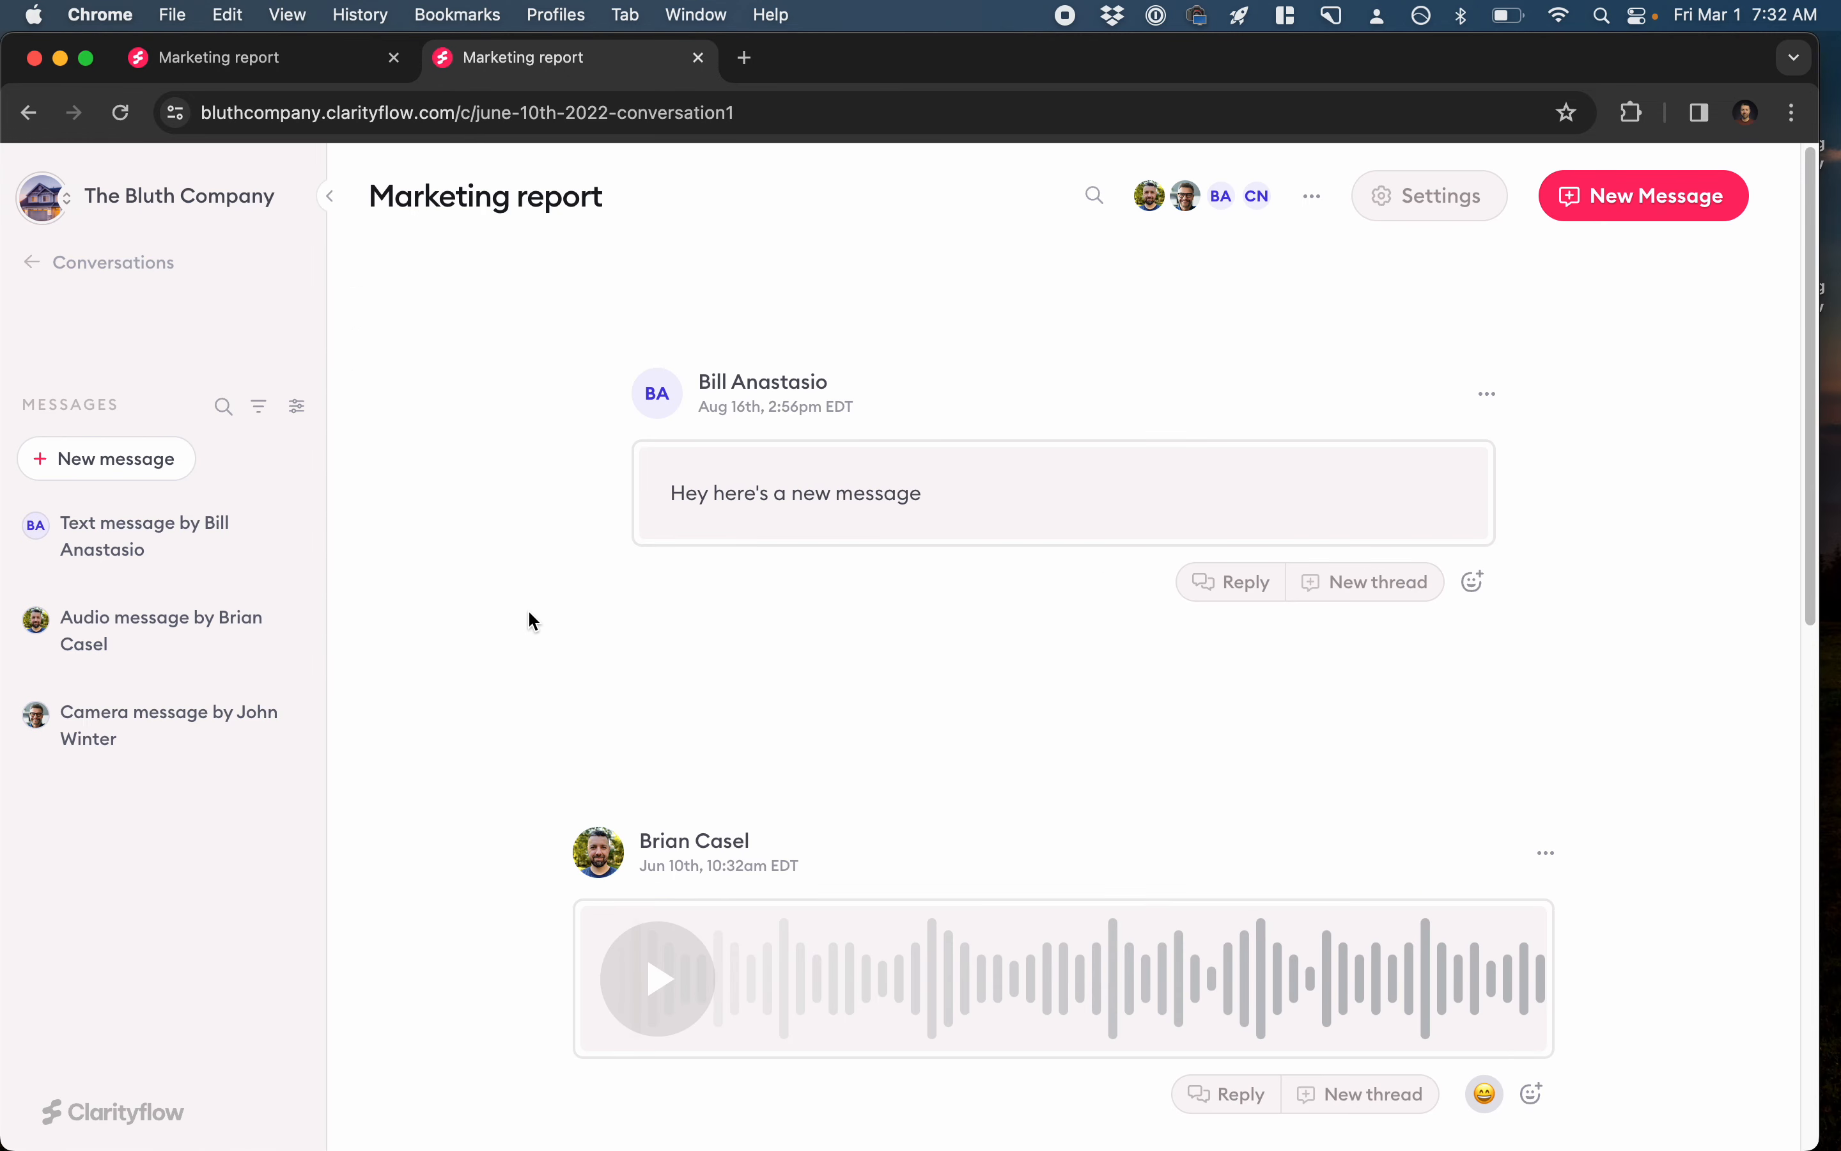
Go back to the conversations overview and open the cohorts of the "Growth Accelerator" space.
left_click(147, 264)
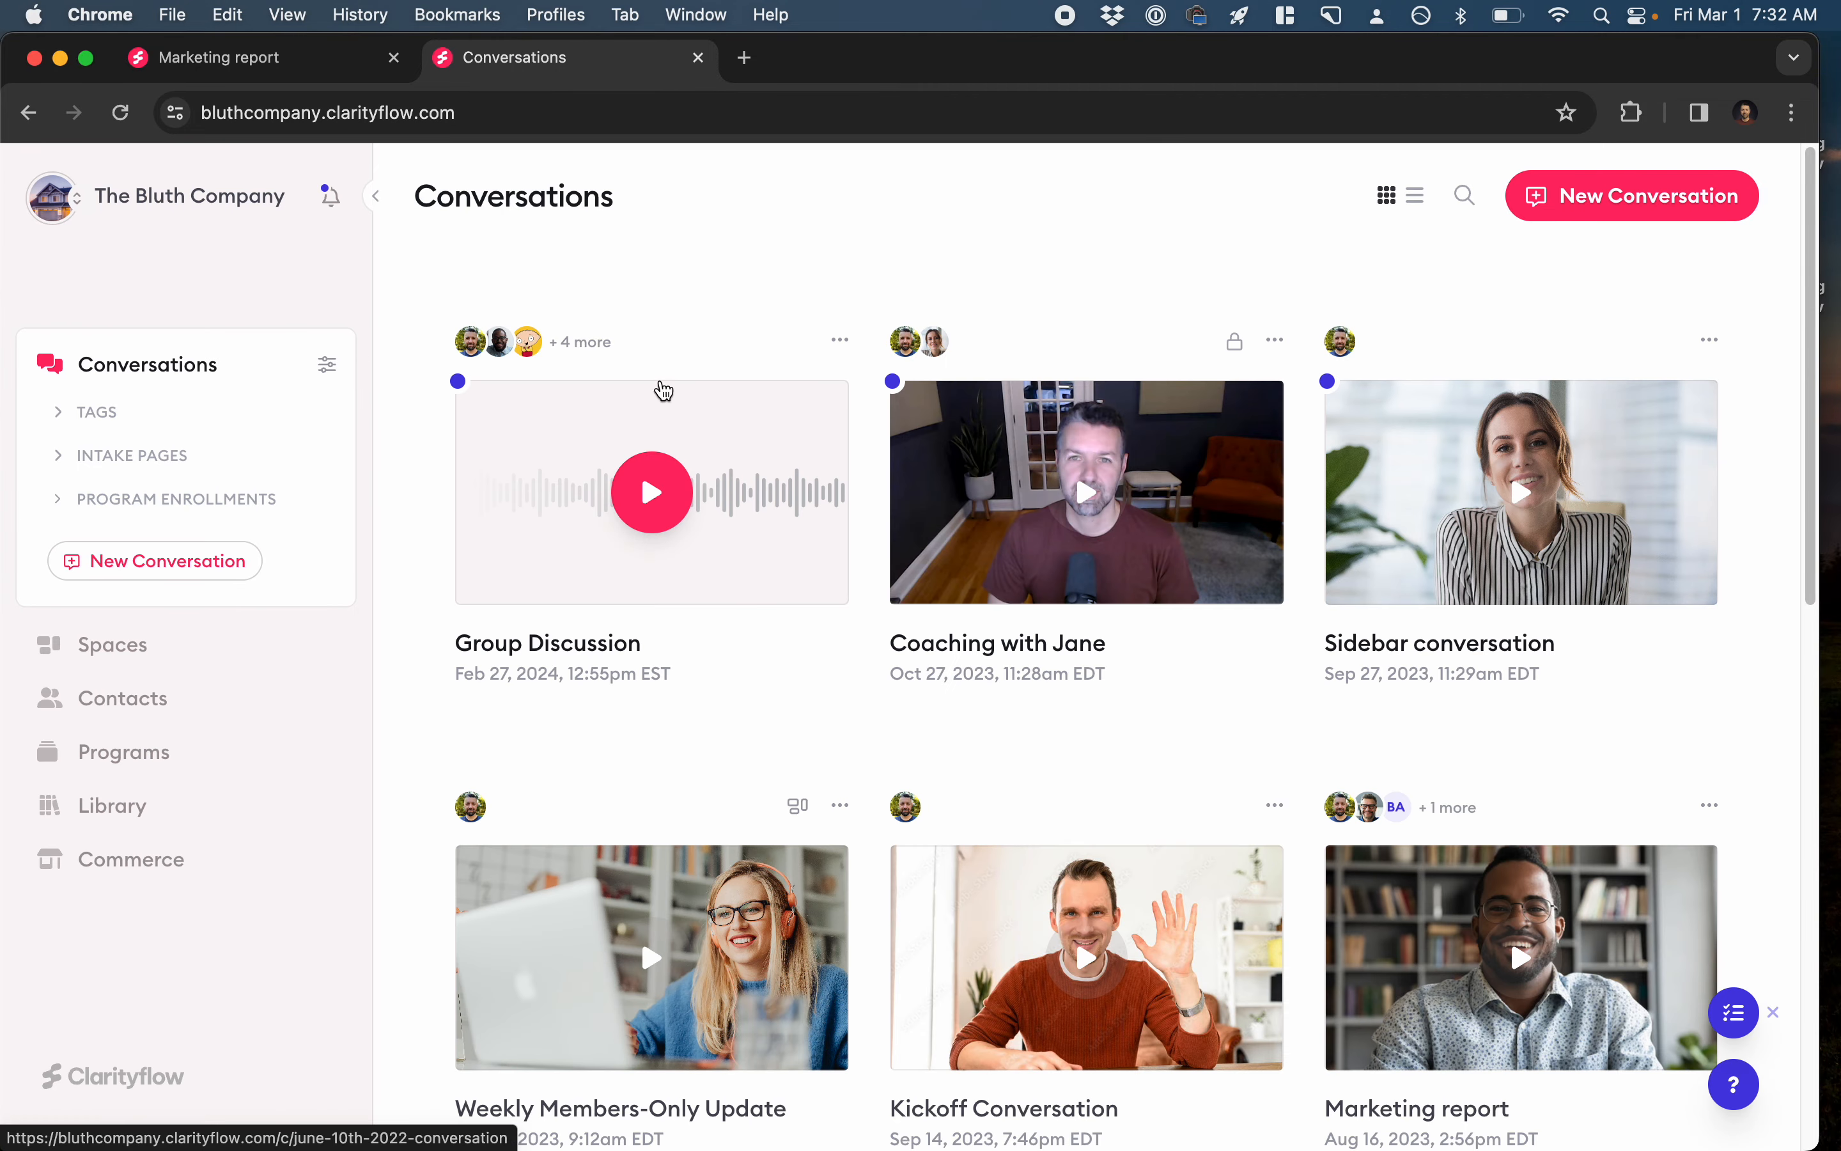
right_click(133, 647)
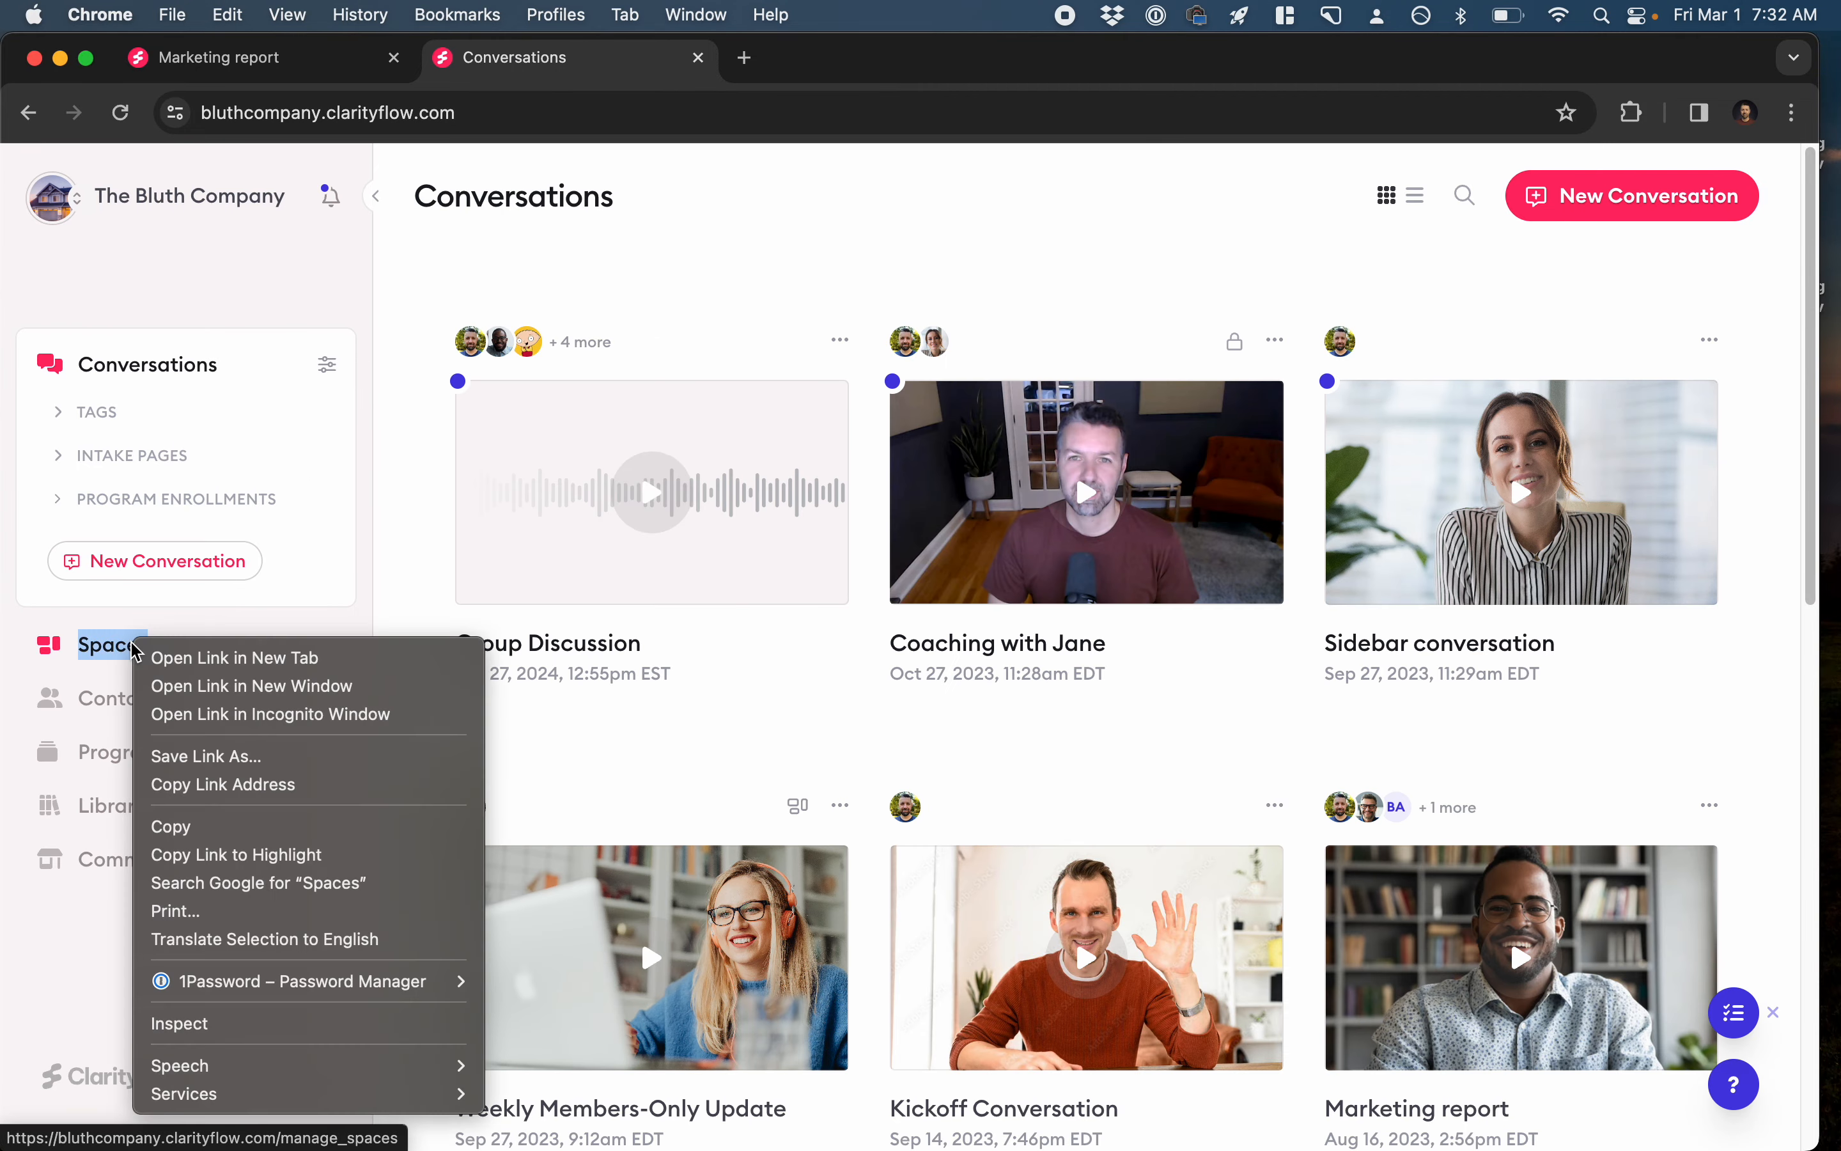
key("Escape")
left_click(114, 646)
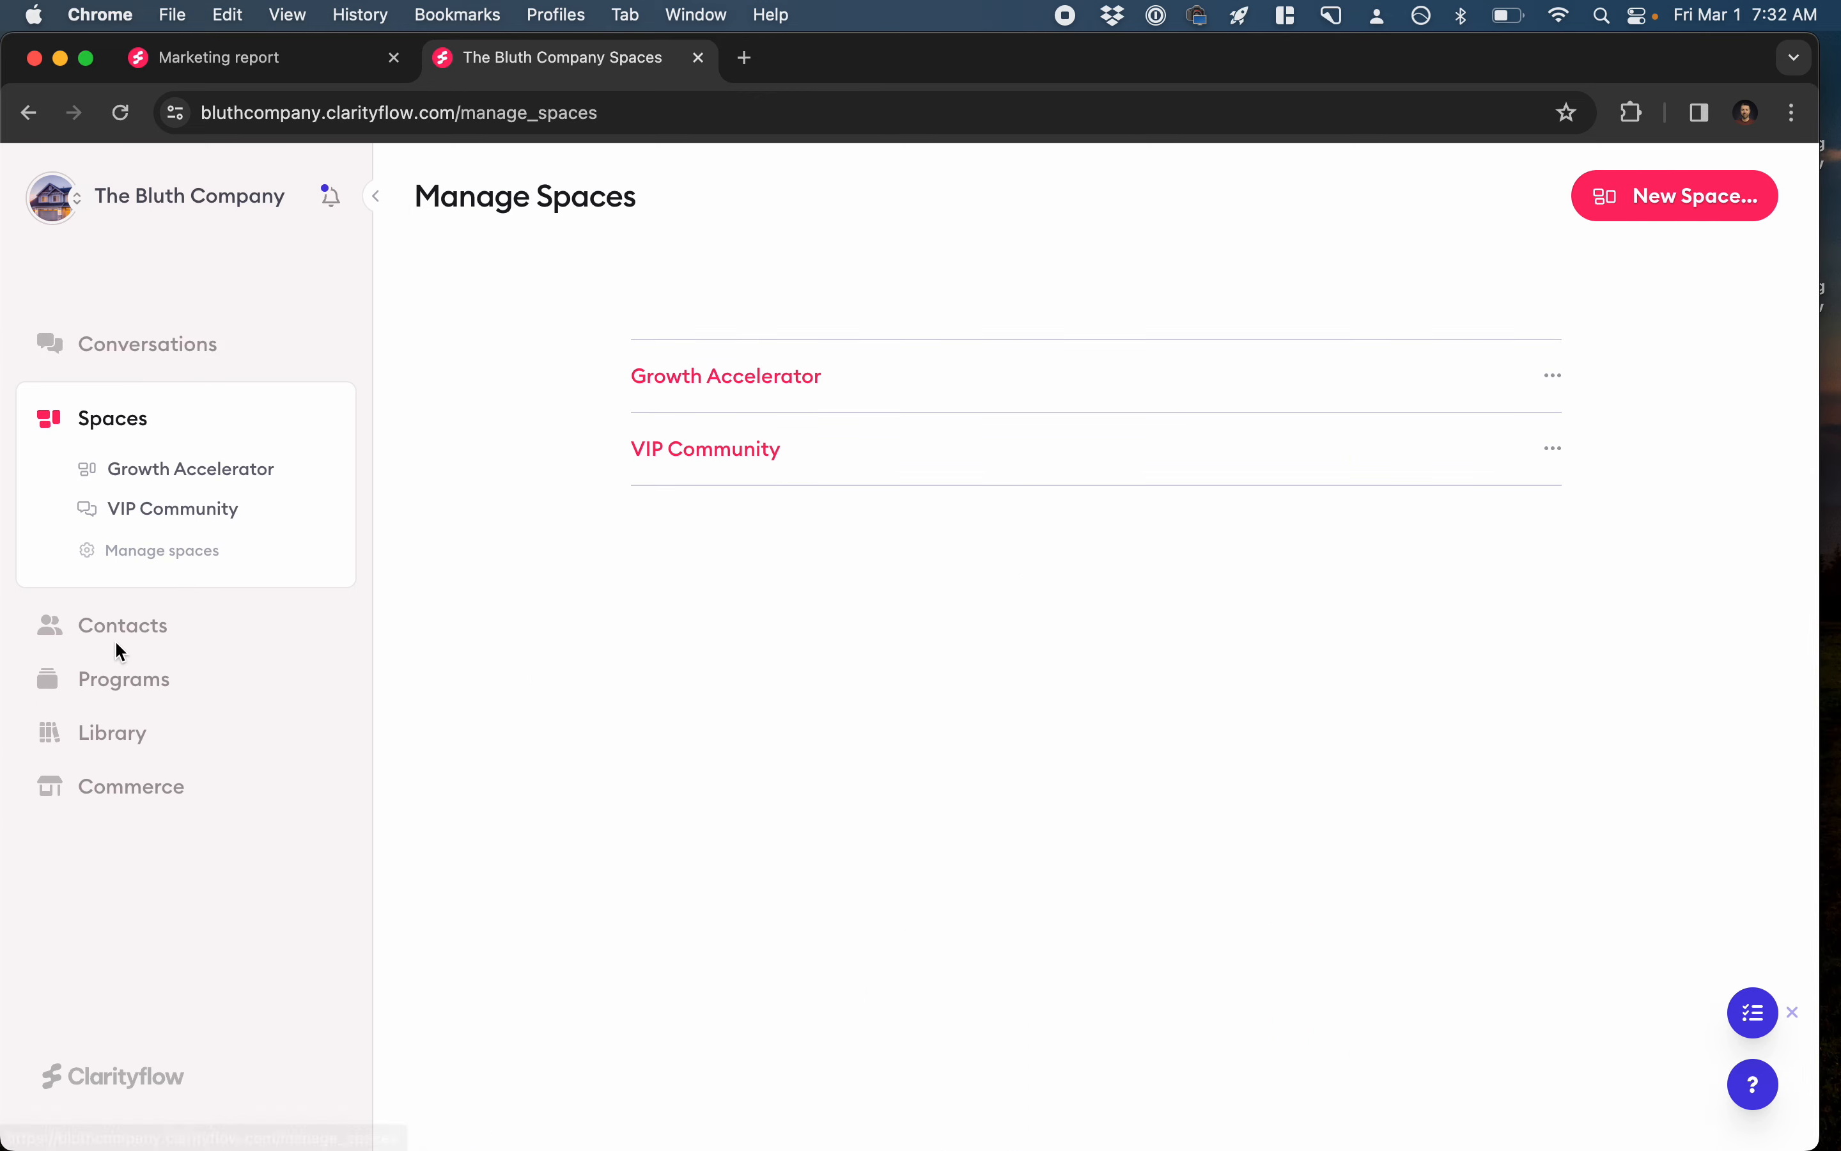
left_click(664, 388)
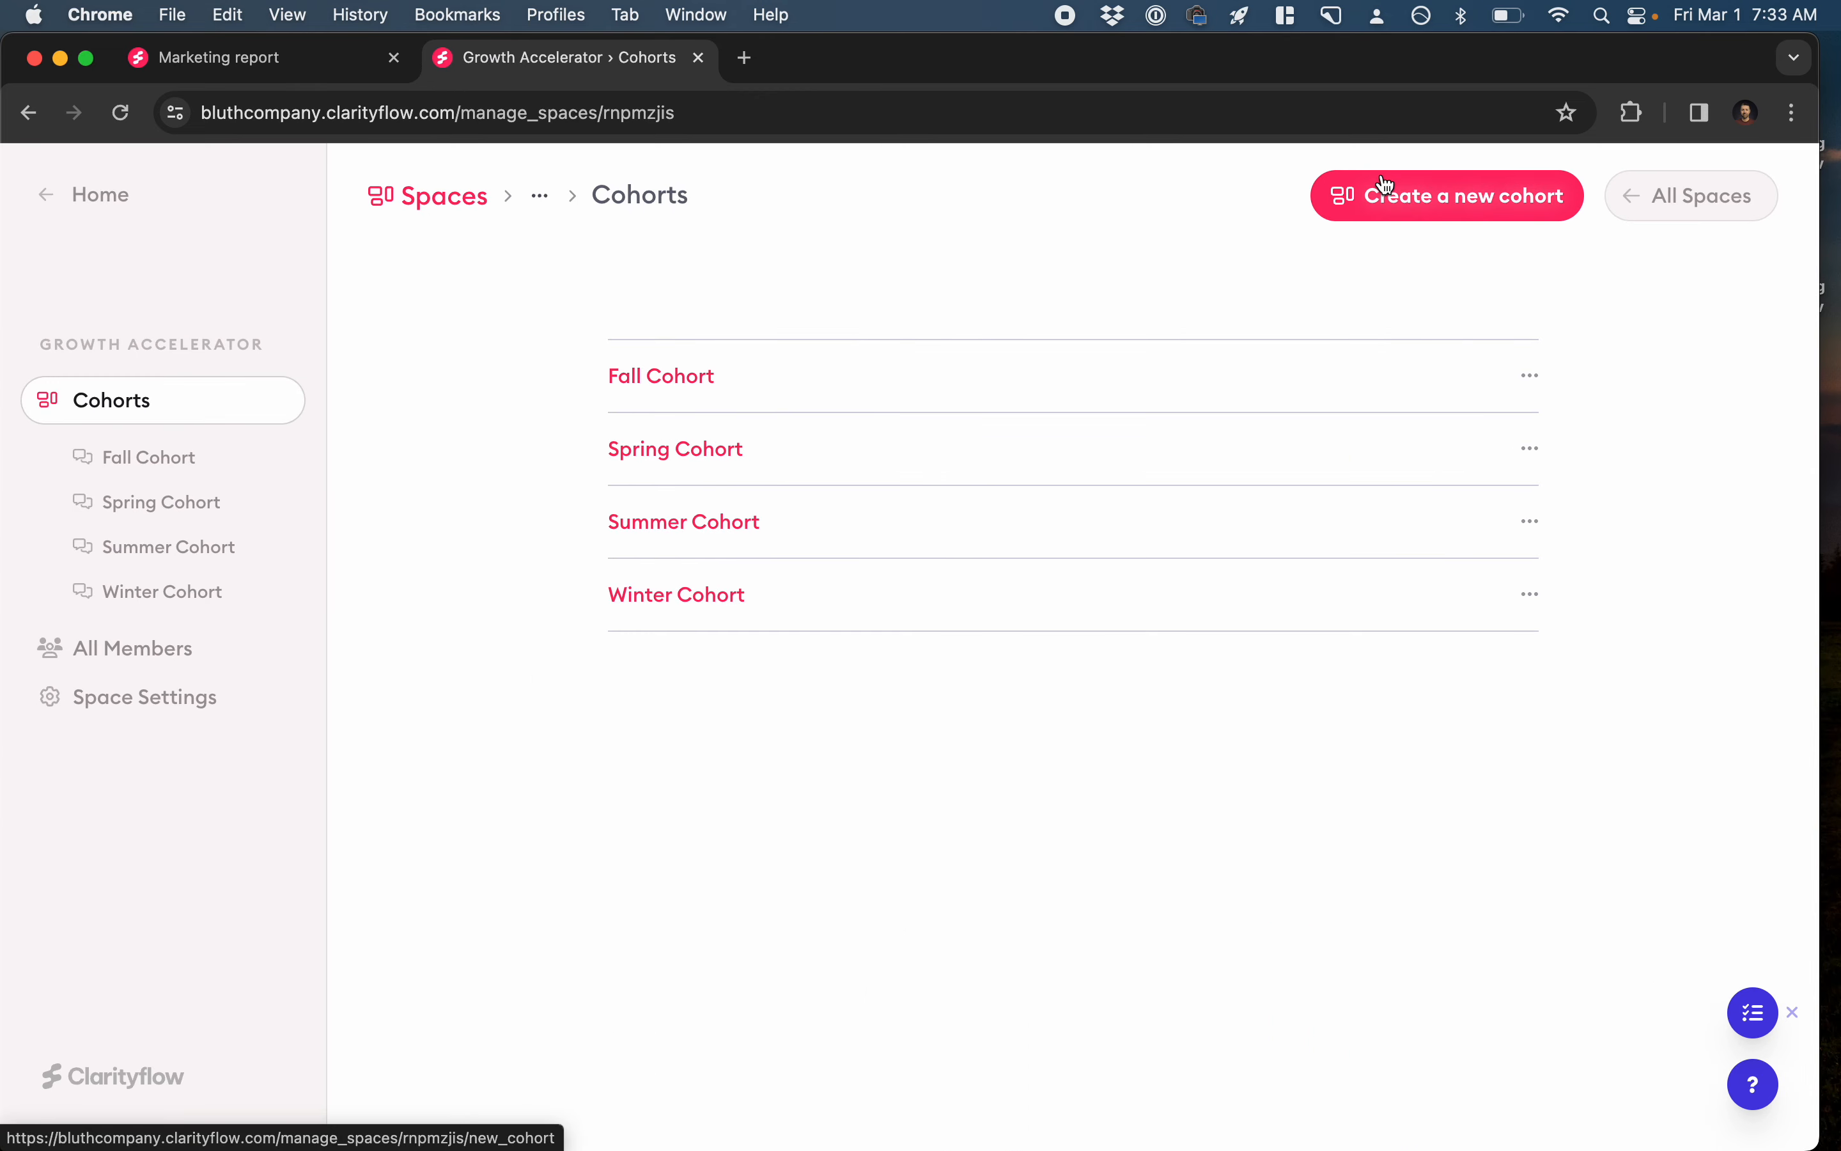
Open the member list of the Fall Cohort and start inviting a new member.
left_click(677, 380)
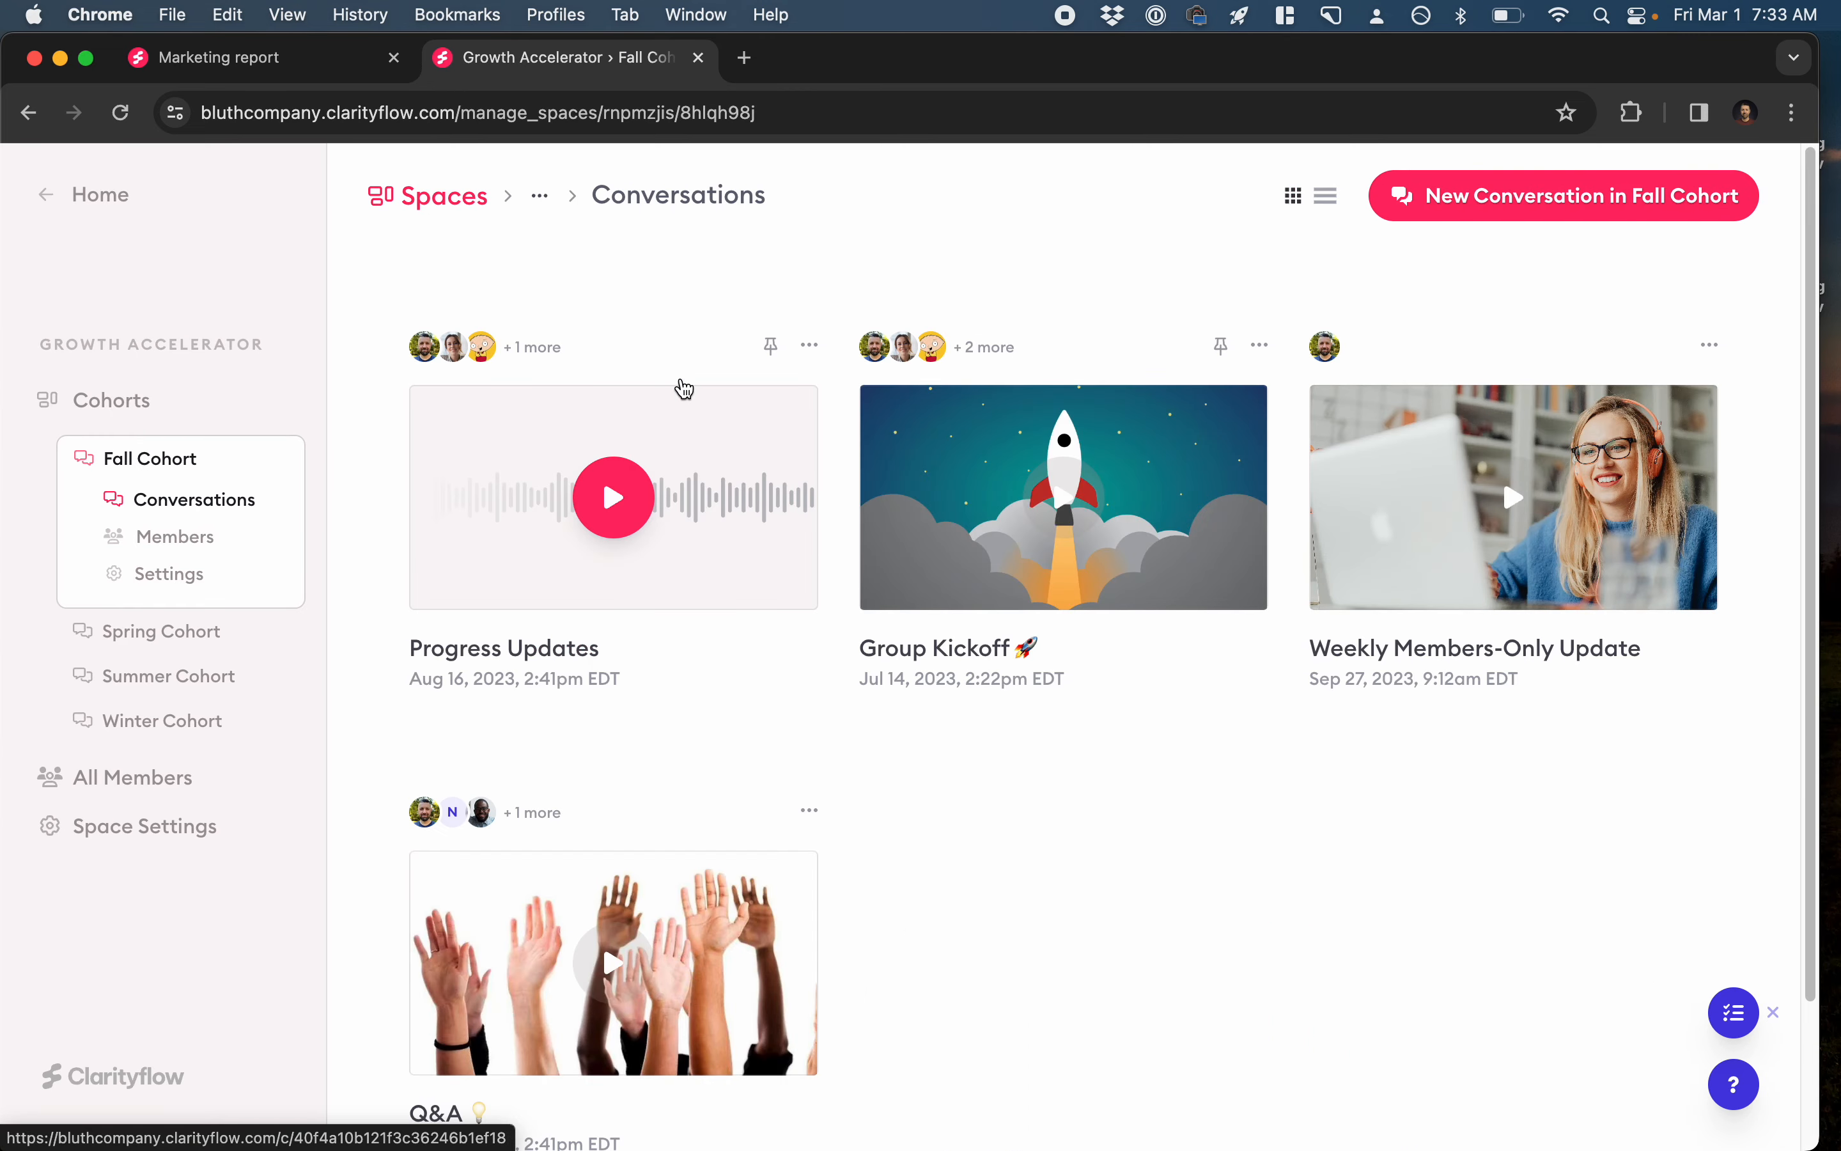
left_click(186, 550)
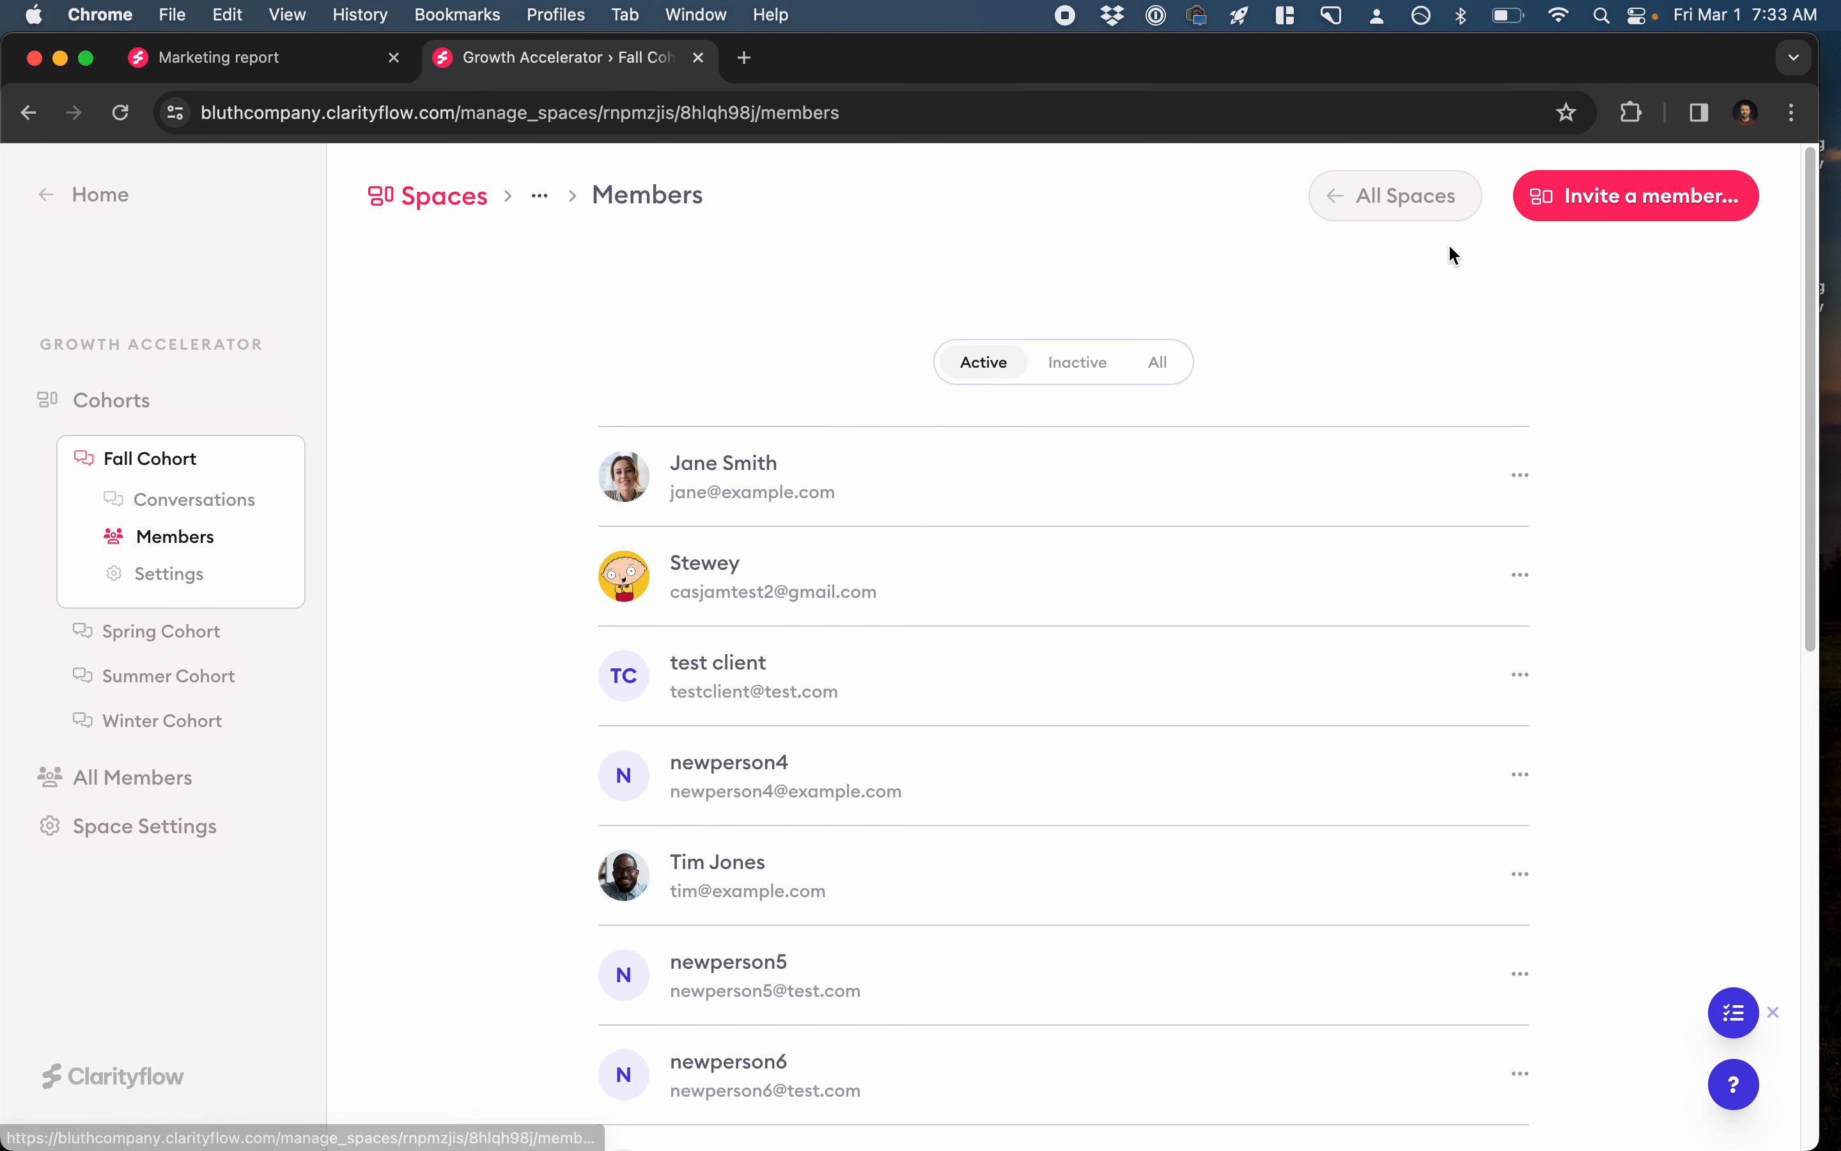
left_click(1606, 207)
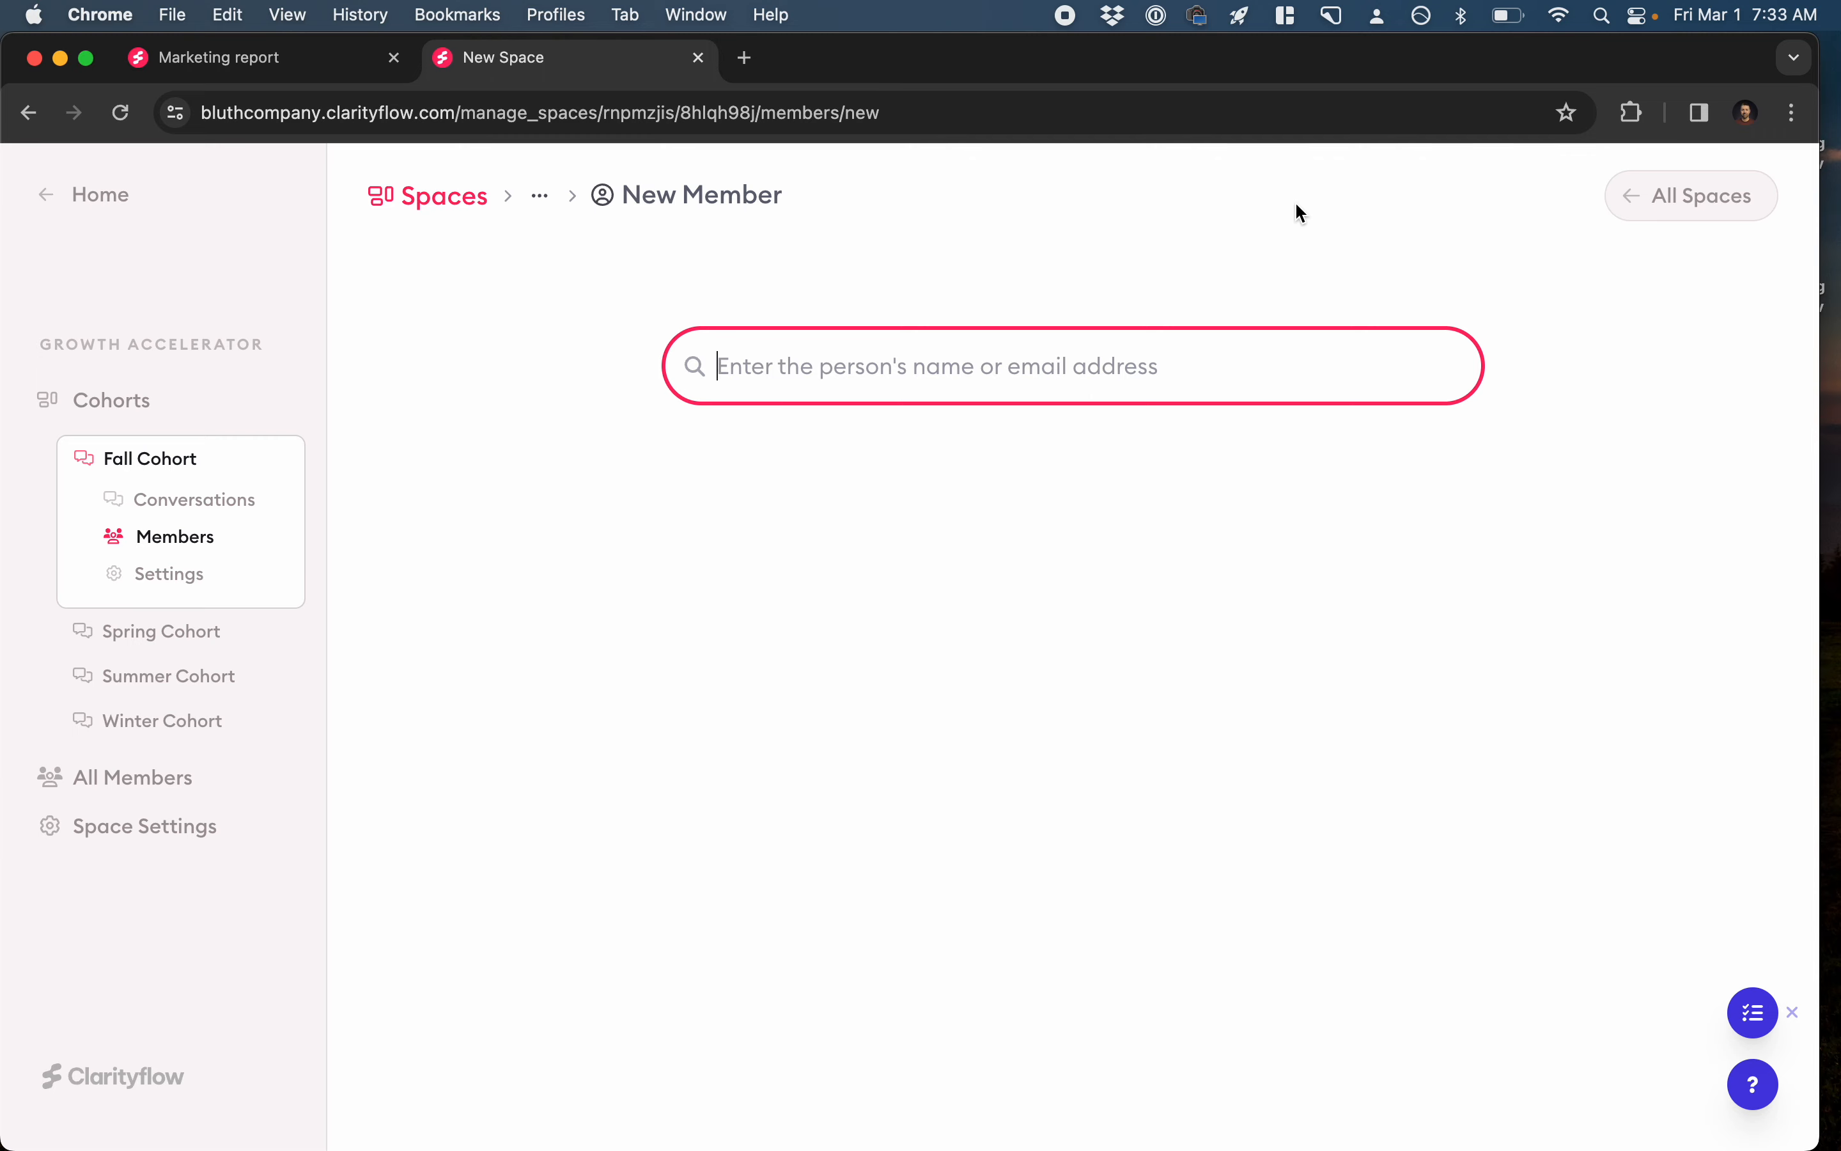
Enter the new member's email address and add them to the Fall Cohort as a Guest, continuing to their invitation.
type("newmember")
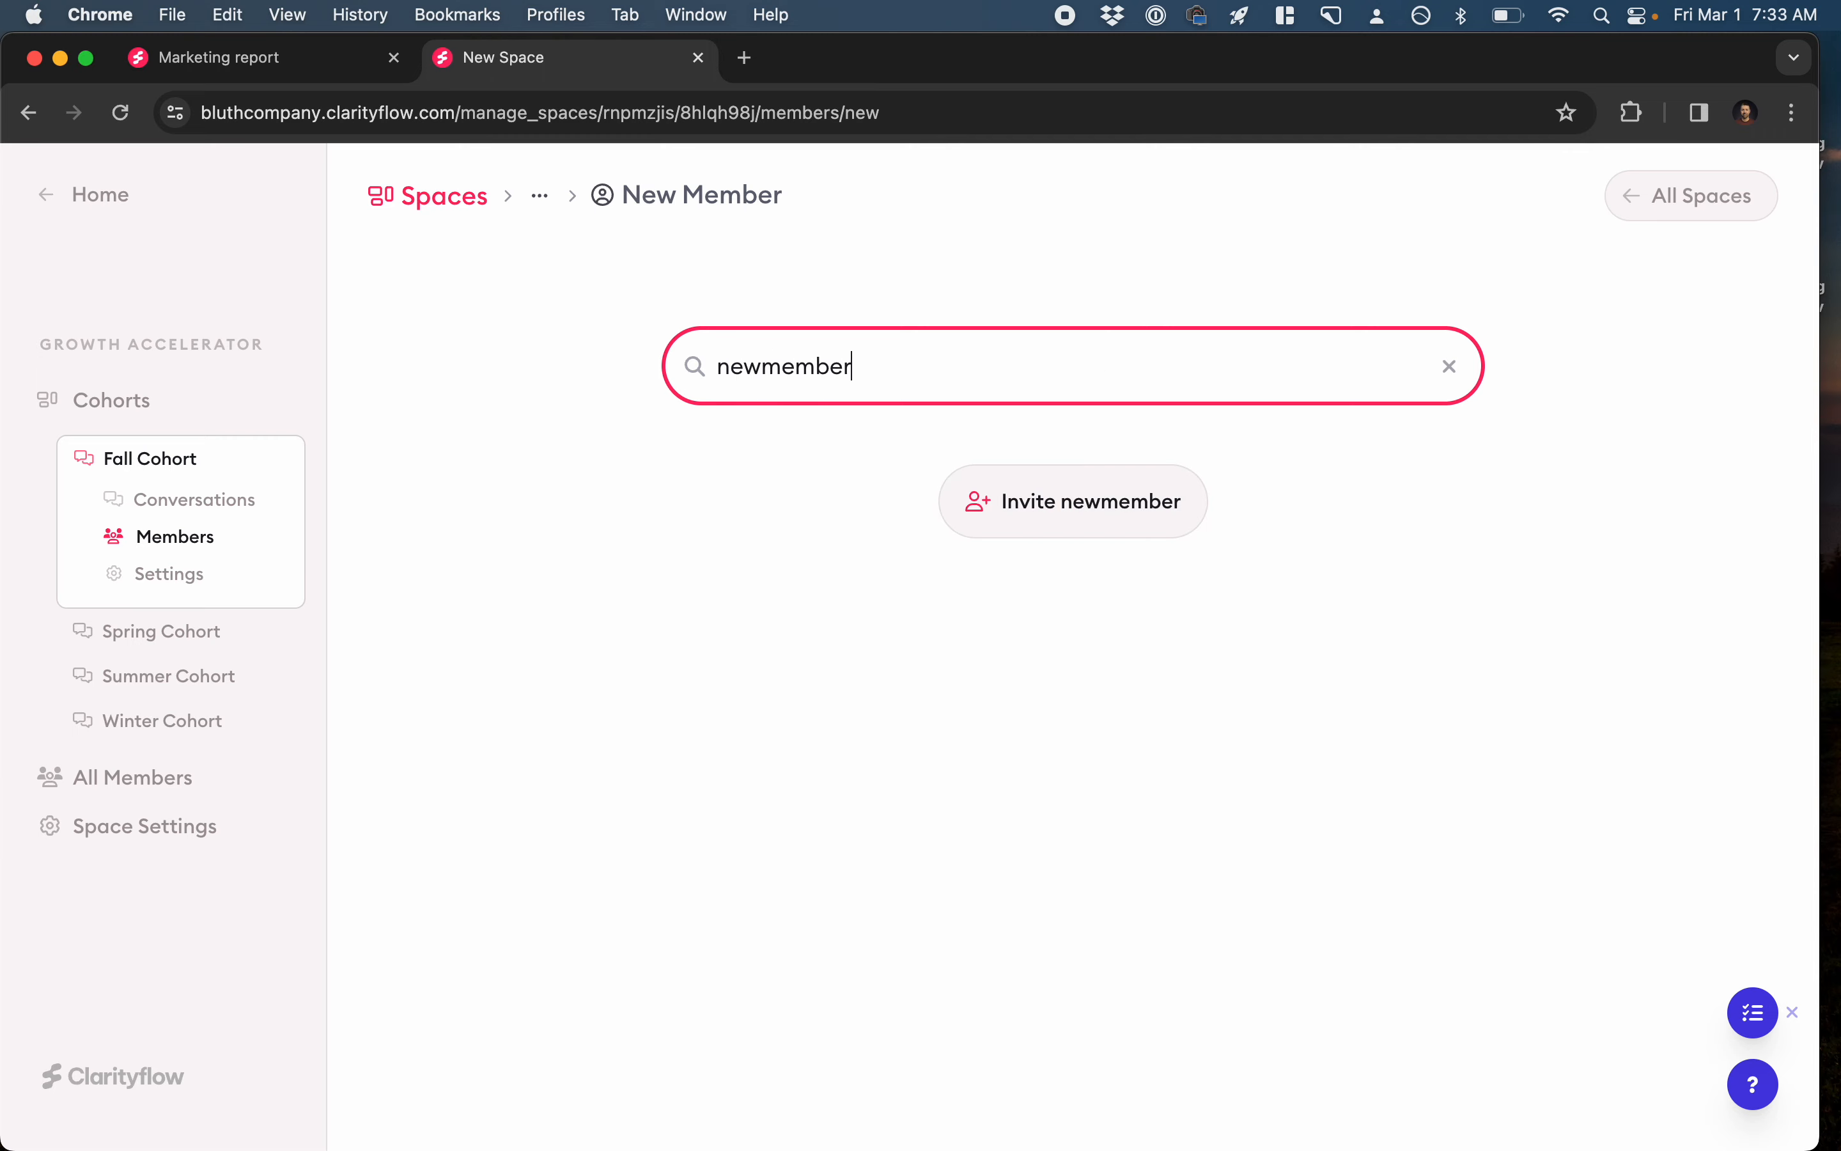
type("@example.com")
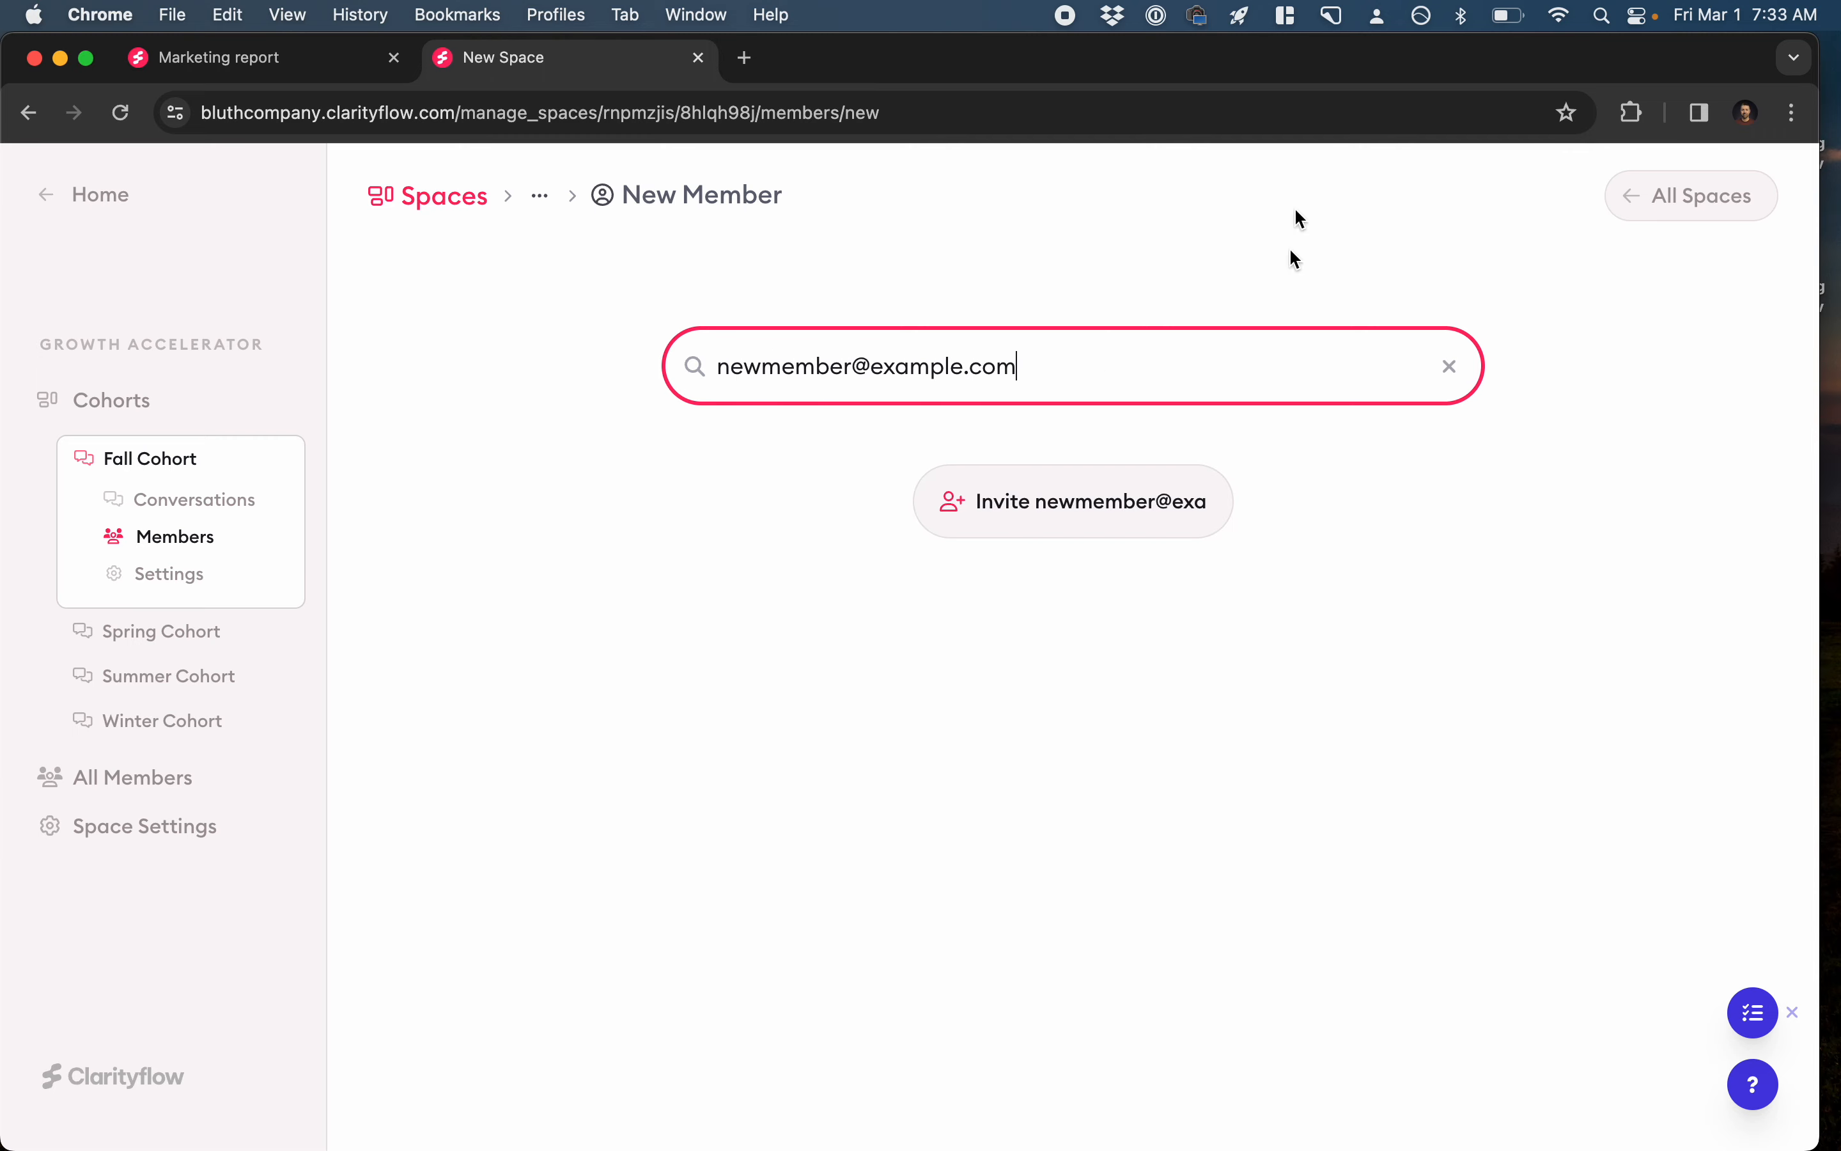
left_click(1076, 500)
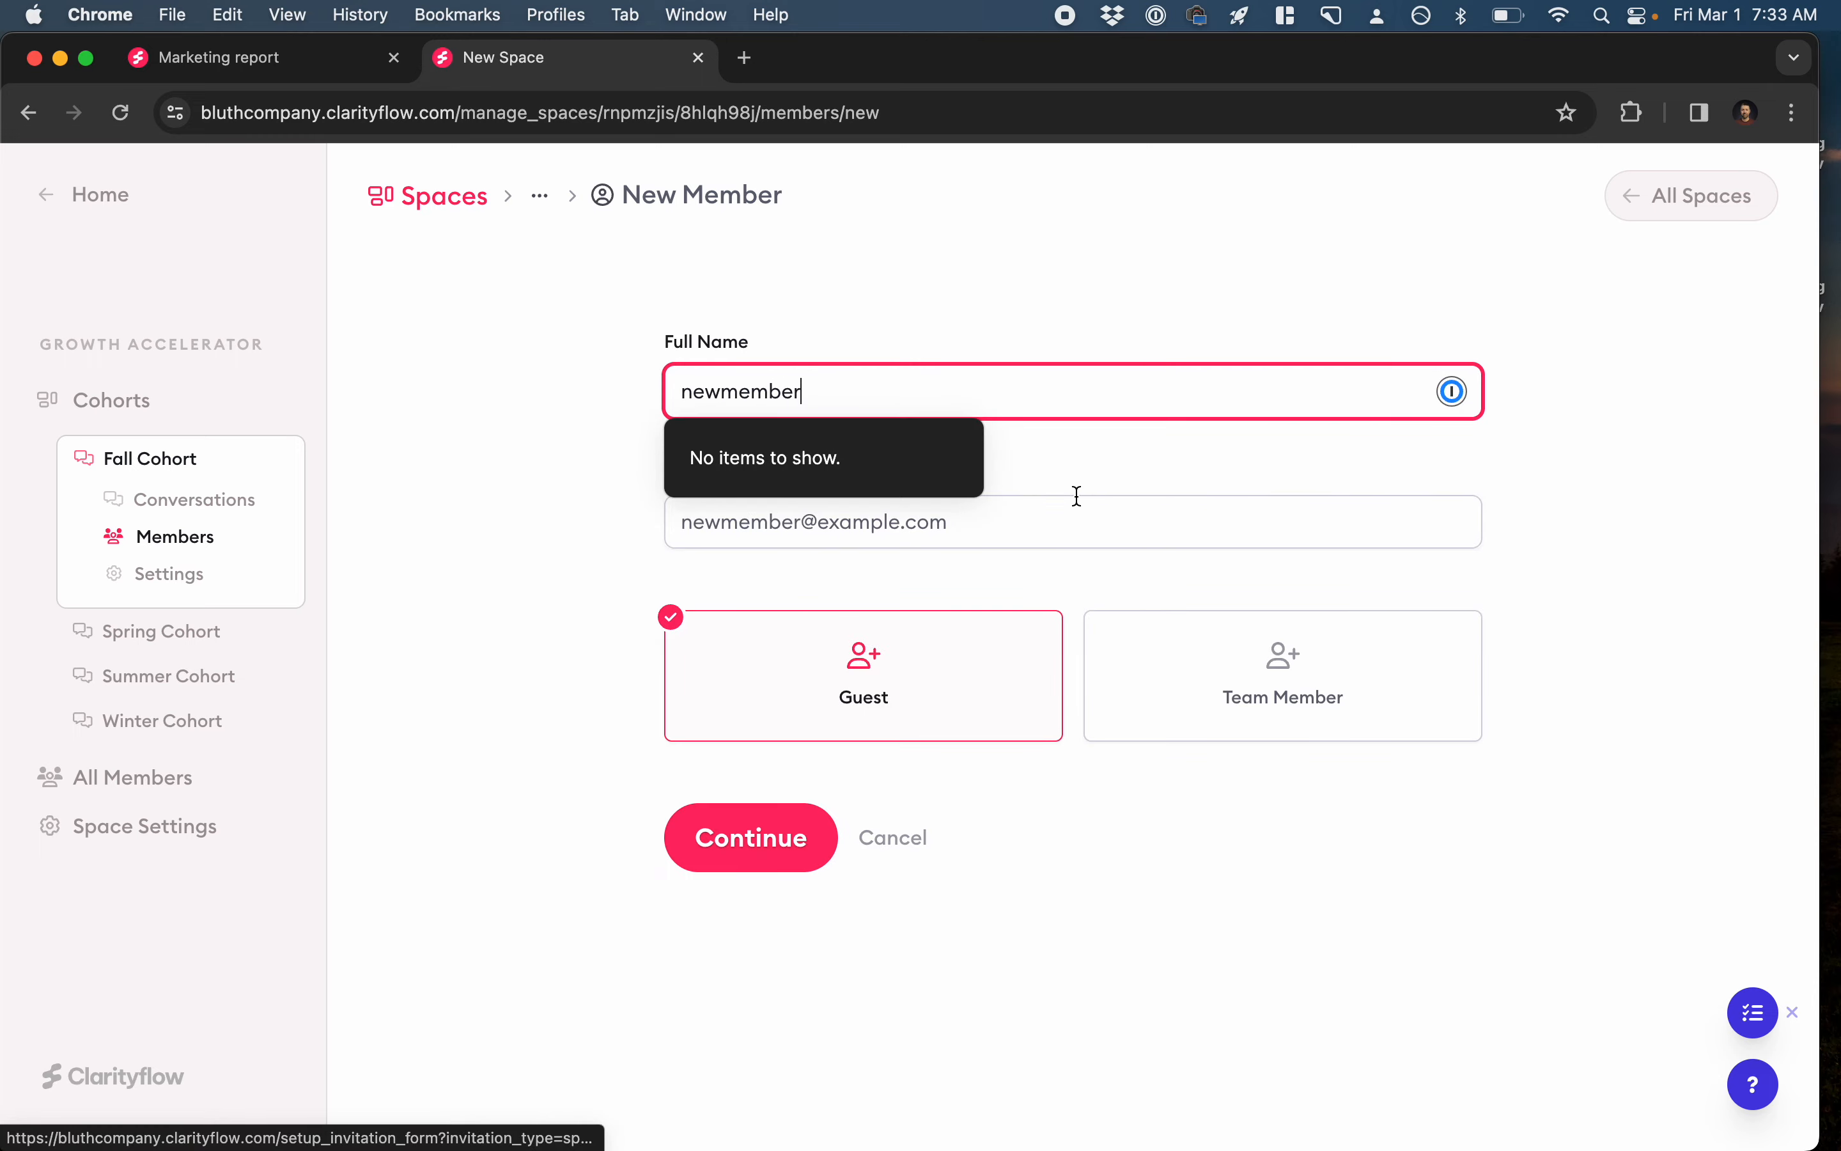
left_click(776, 830)
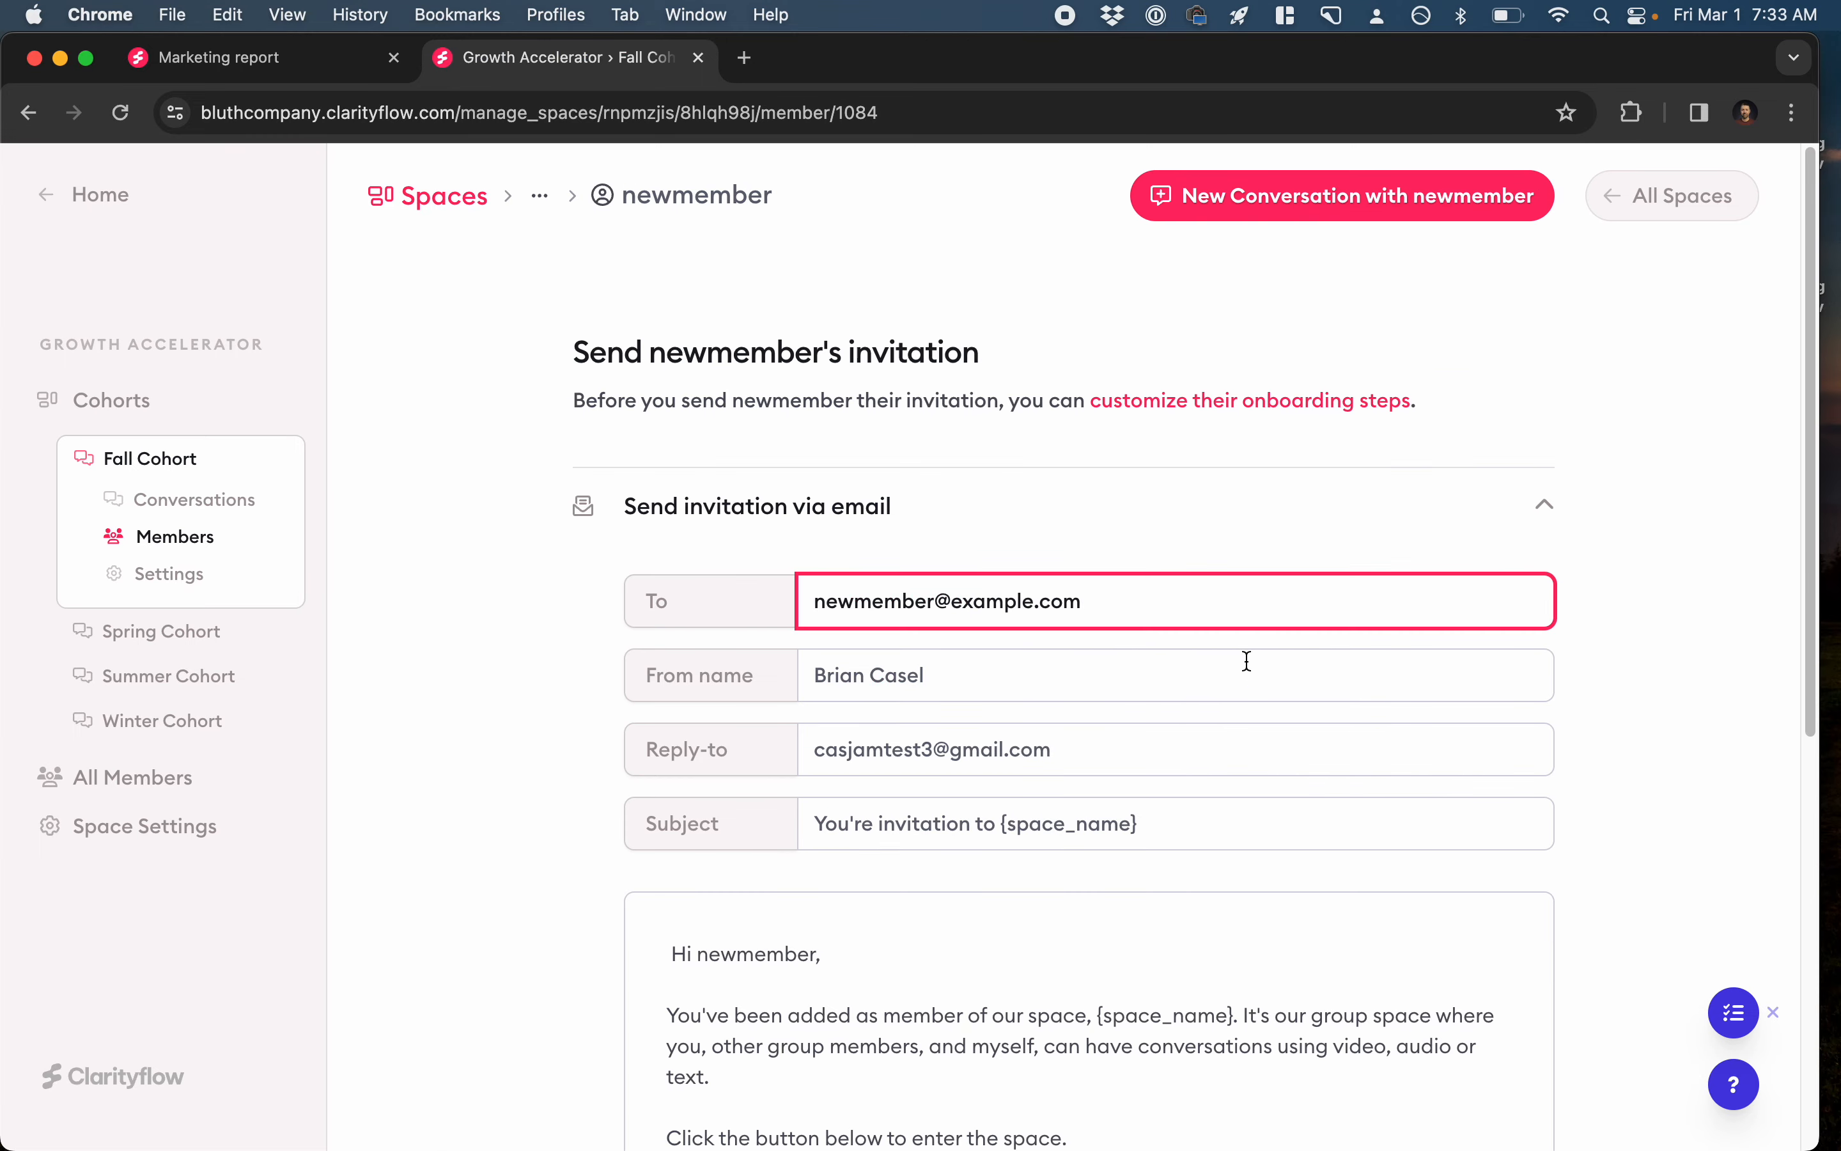
Review the new member's space invitation email, including its sender fields, subject and prefilled body text.
scroll(1332, 782, "down", 5)
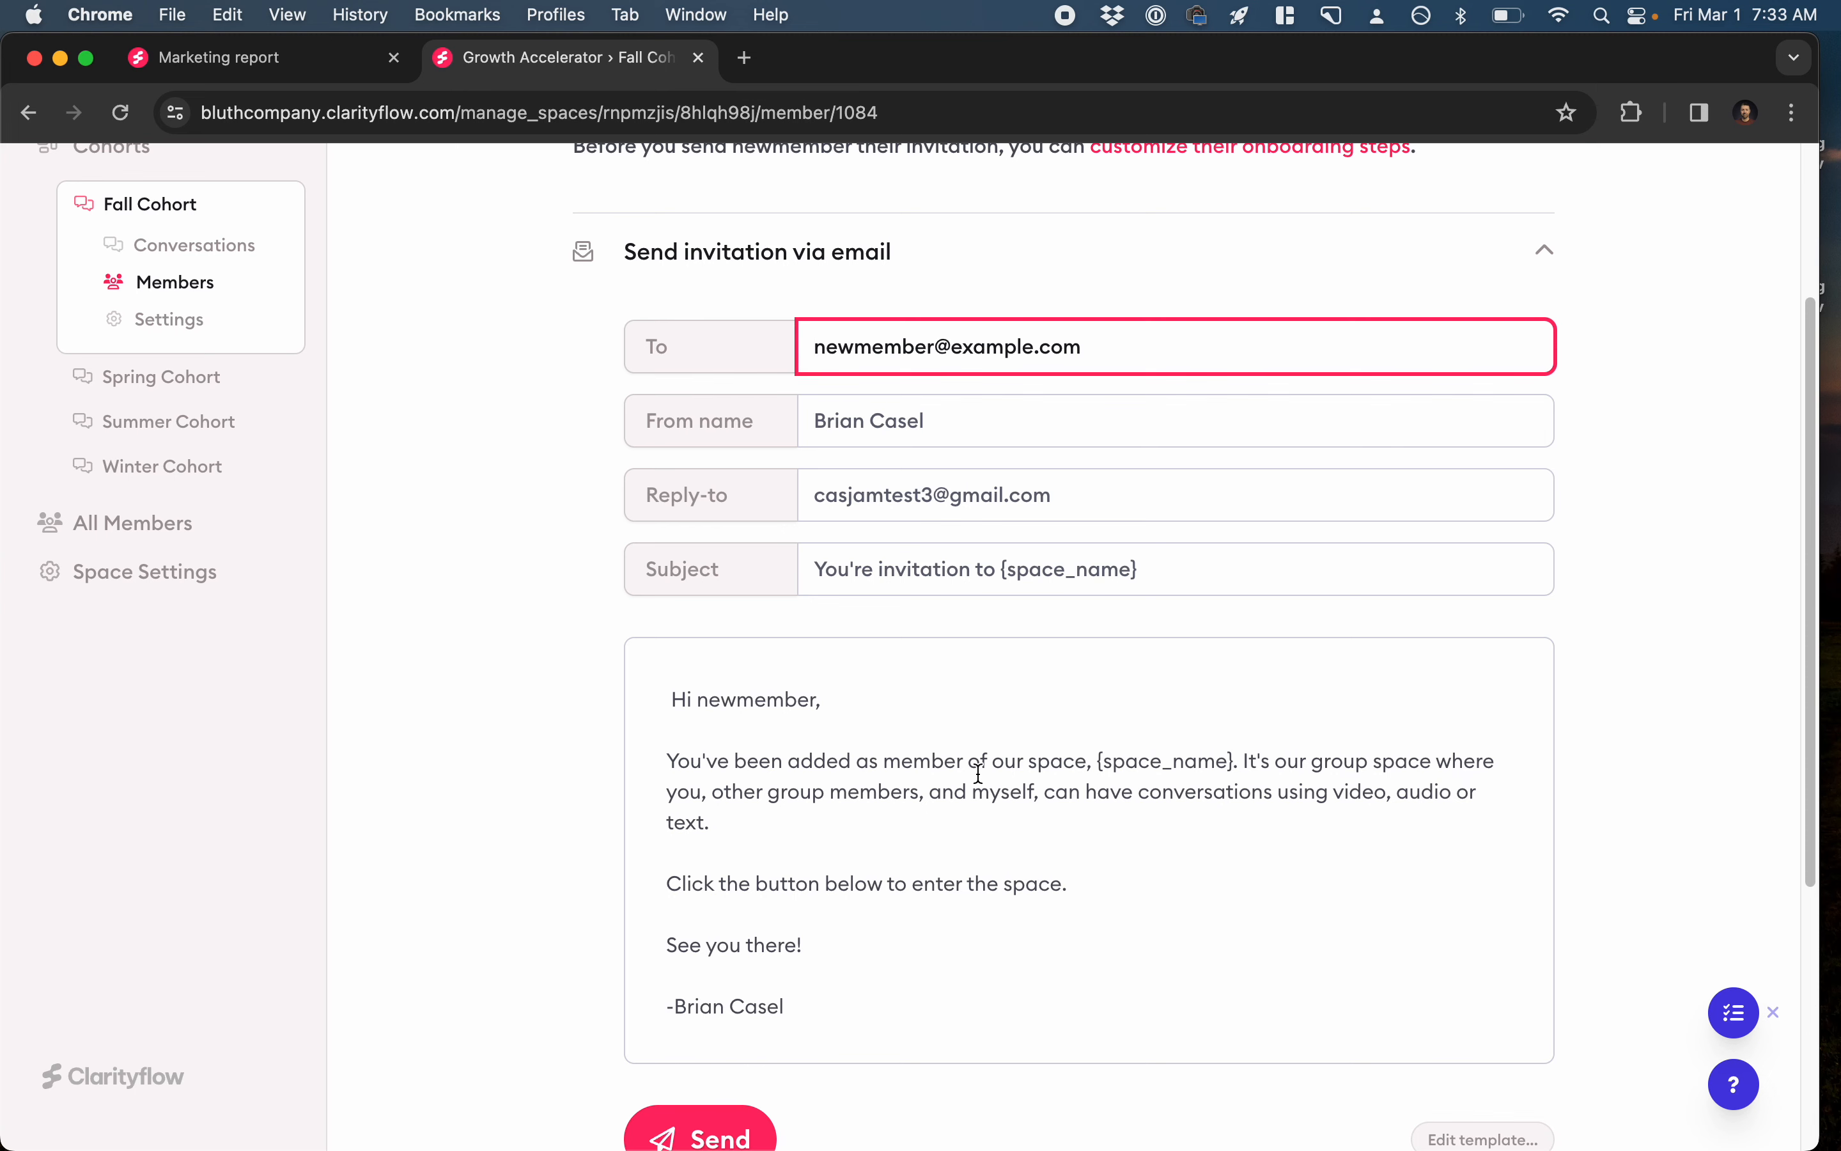
scroll(979, 772, "down", 3)
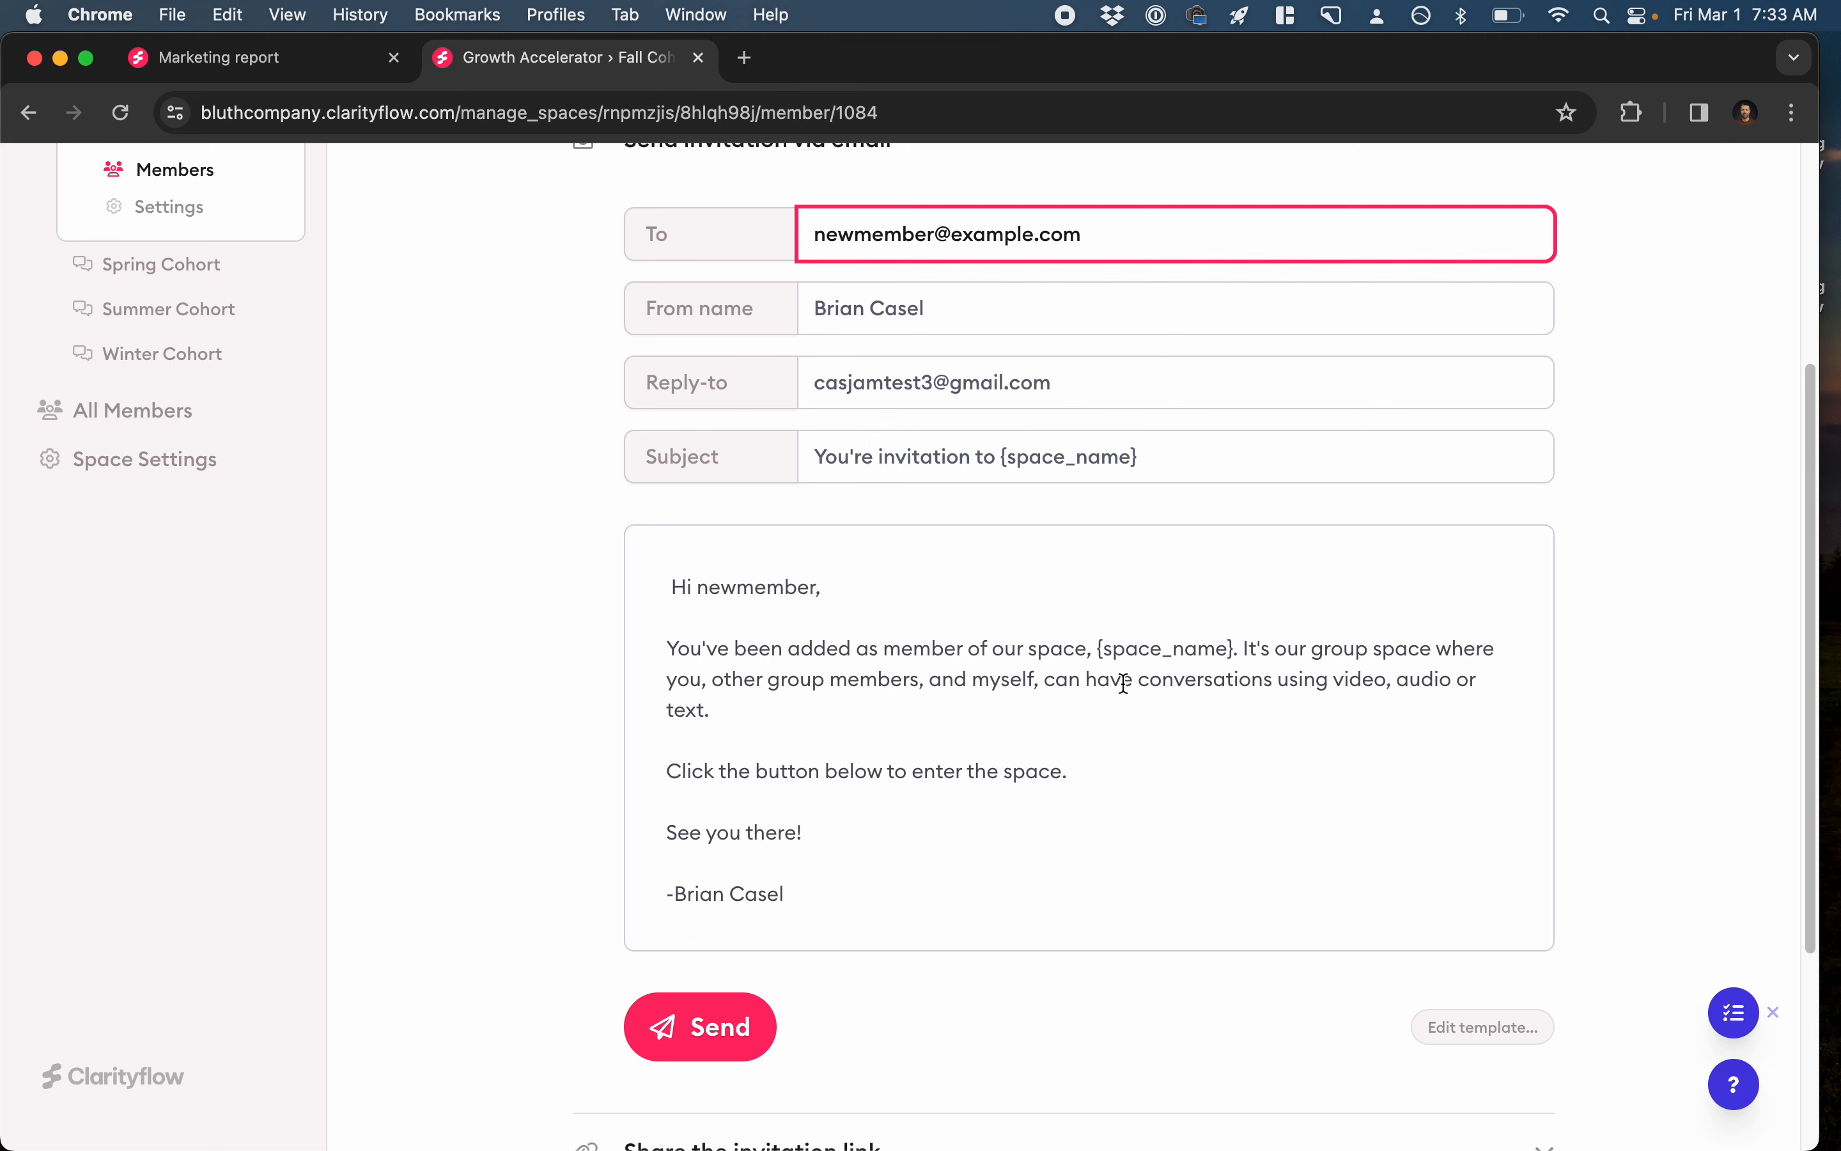
scroll(749, 594, "up", 10)
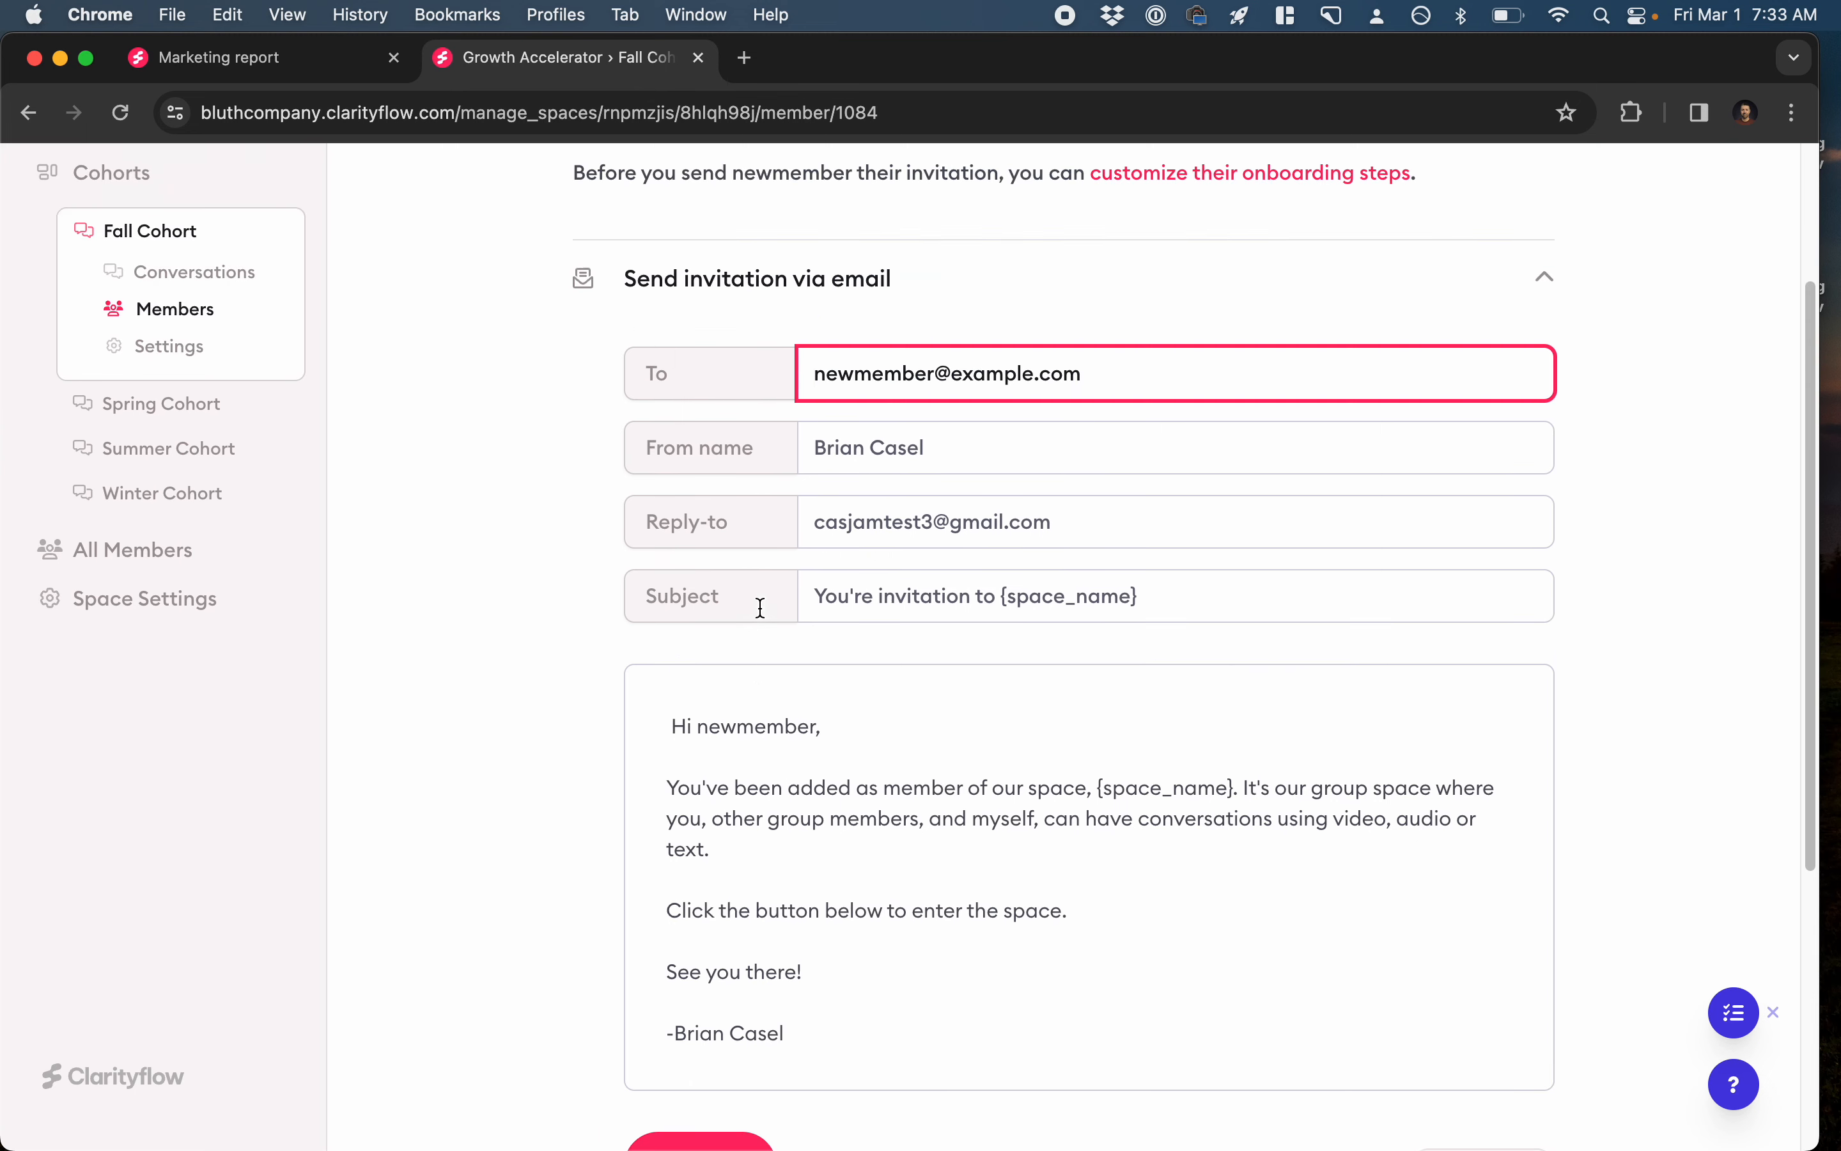